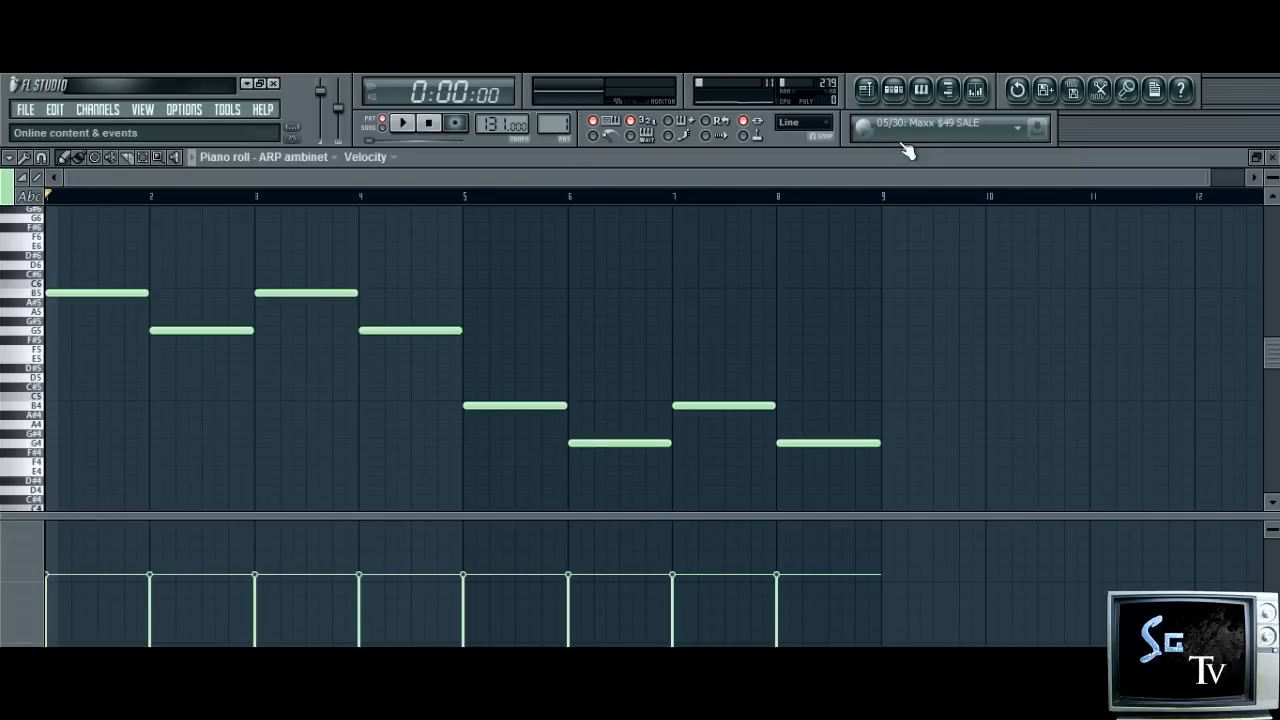
Check the ARP ambinet channel in the step sequencer and play back its melody in the piano roll
{"action": "left_click", "coordinate": [897, 101]}
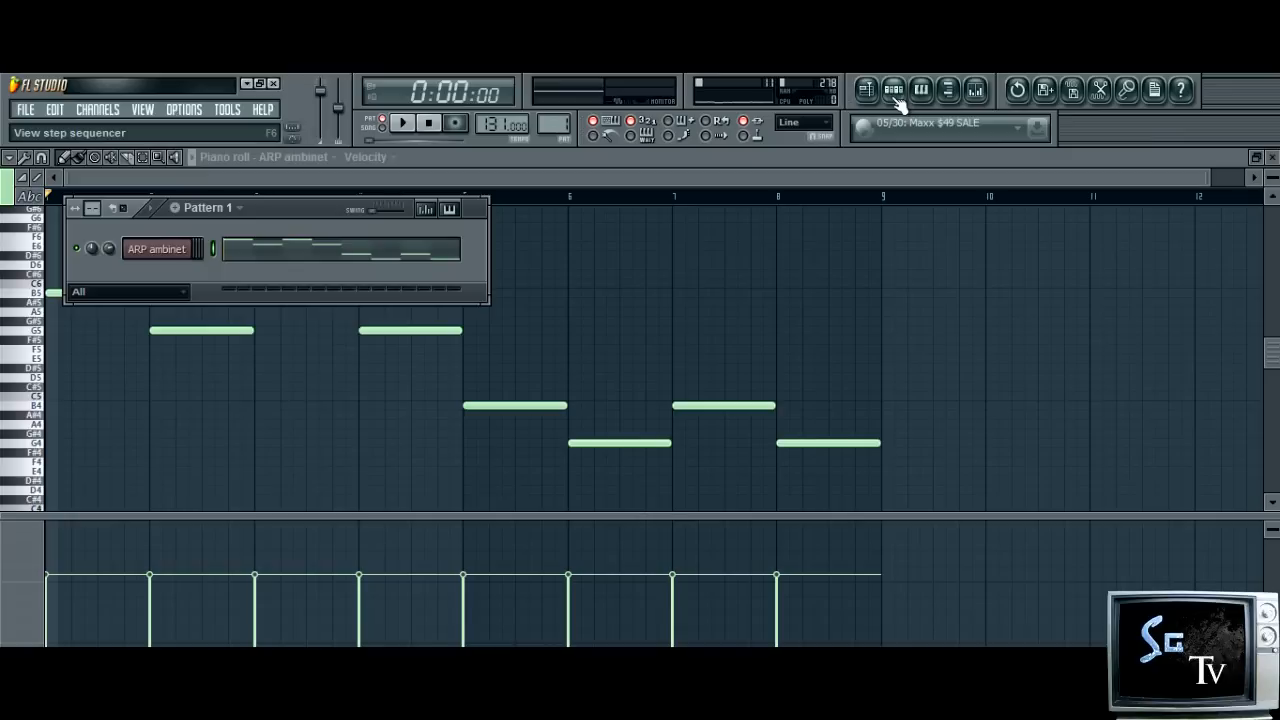
{"action": "left_click", "coordinate": [806, 154]}
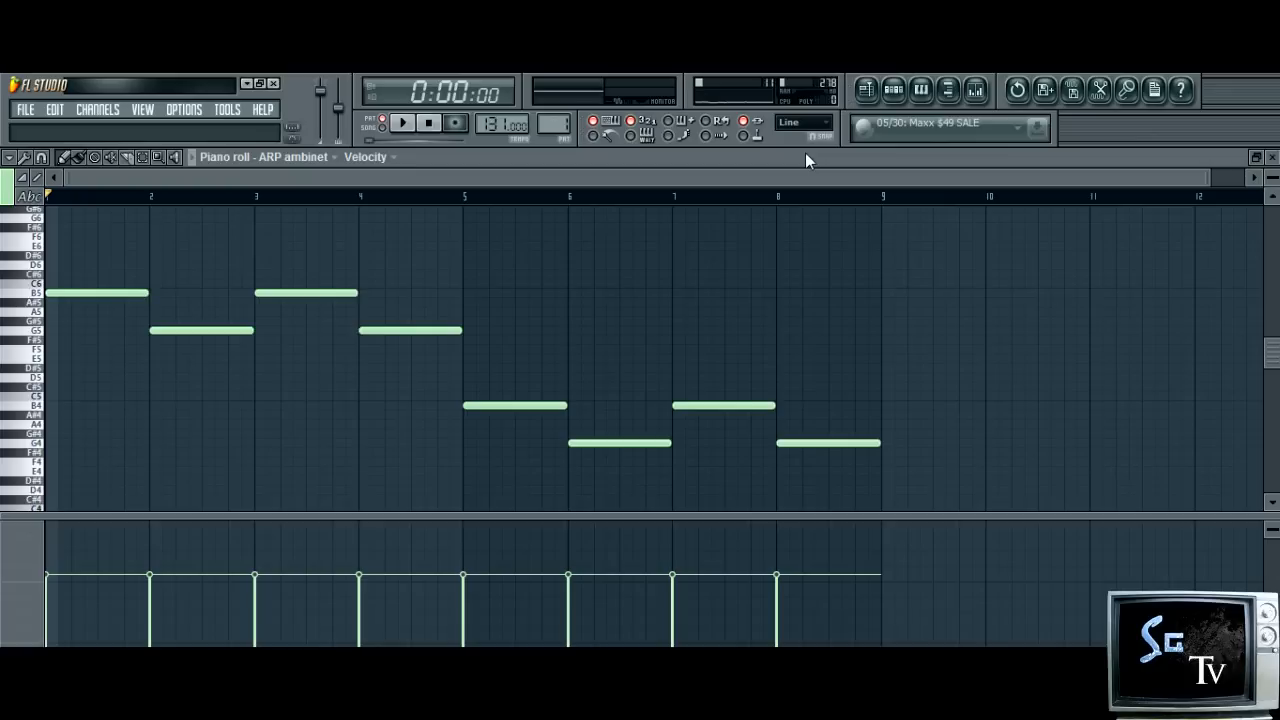
{"action": "key", "text": "space"}
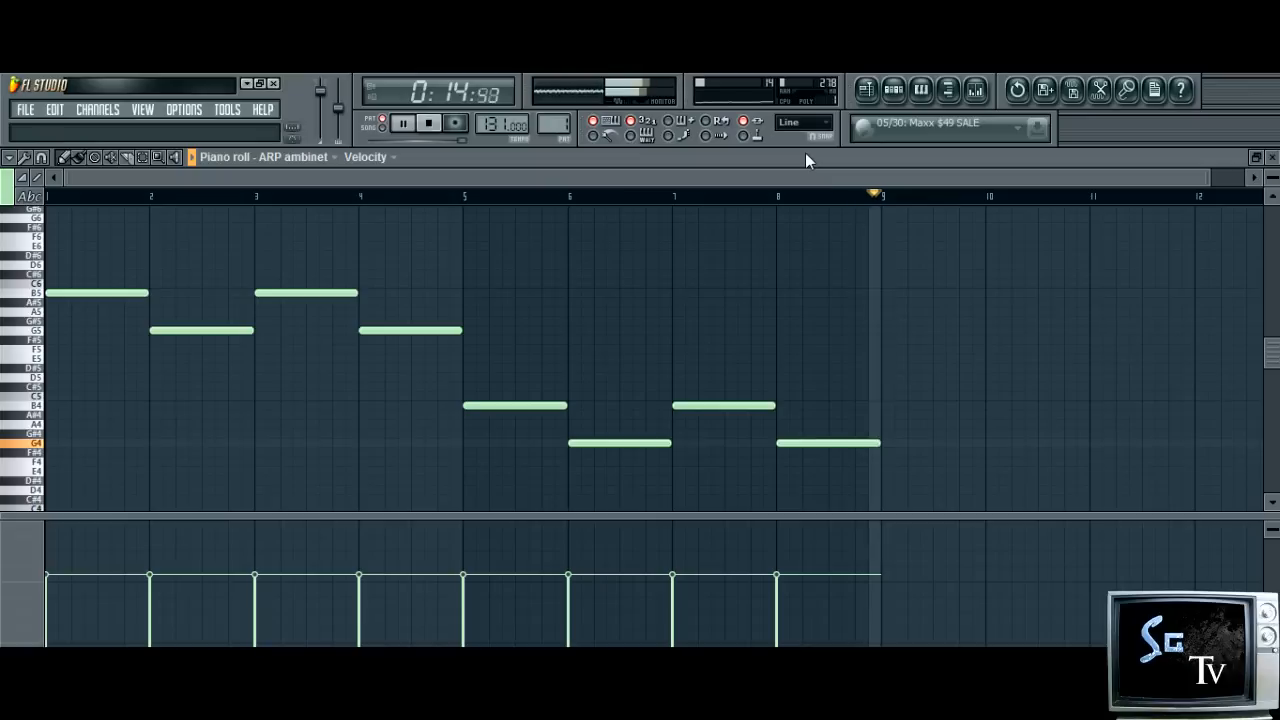
{"action": "key", "text": "space"}
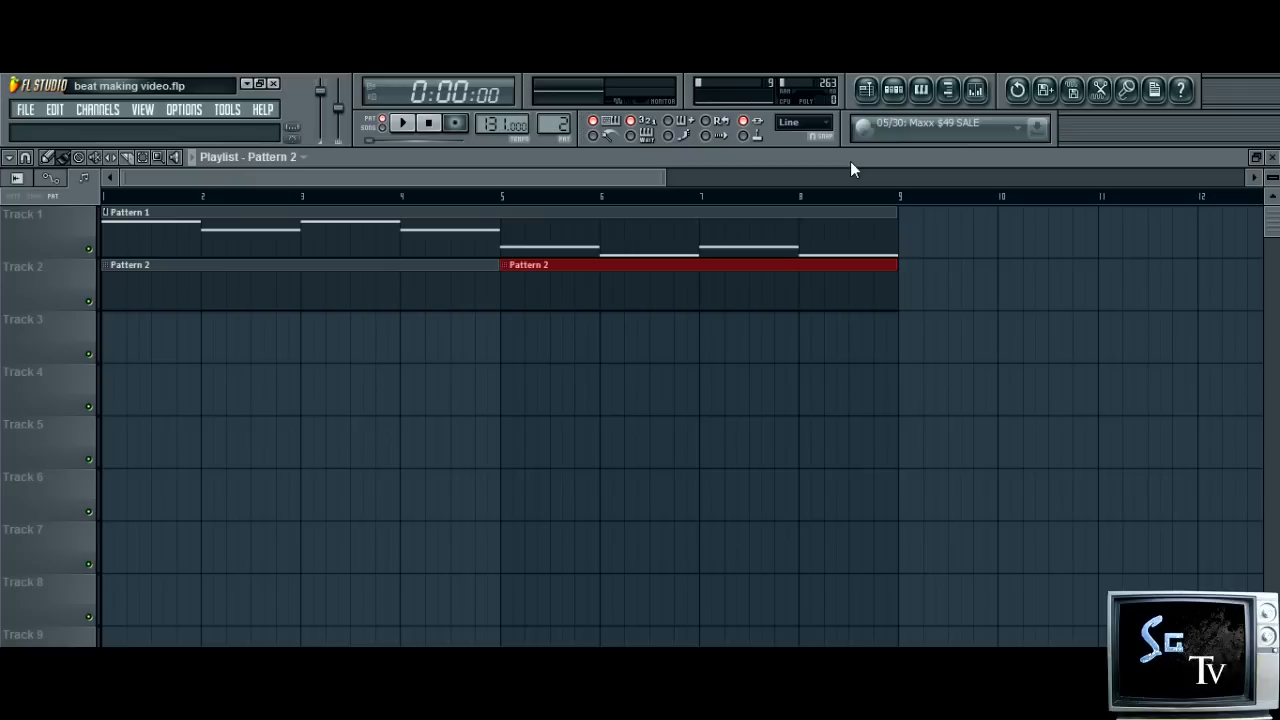
Show the Drums channels of Pattern 2 in the step sequencer, move it up slightly and start song playback
{"action": "left_click", "coordinate": [894, 92]}
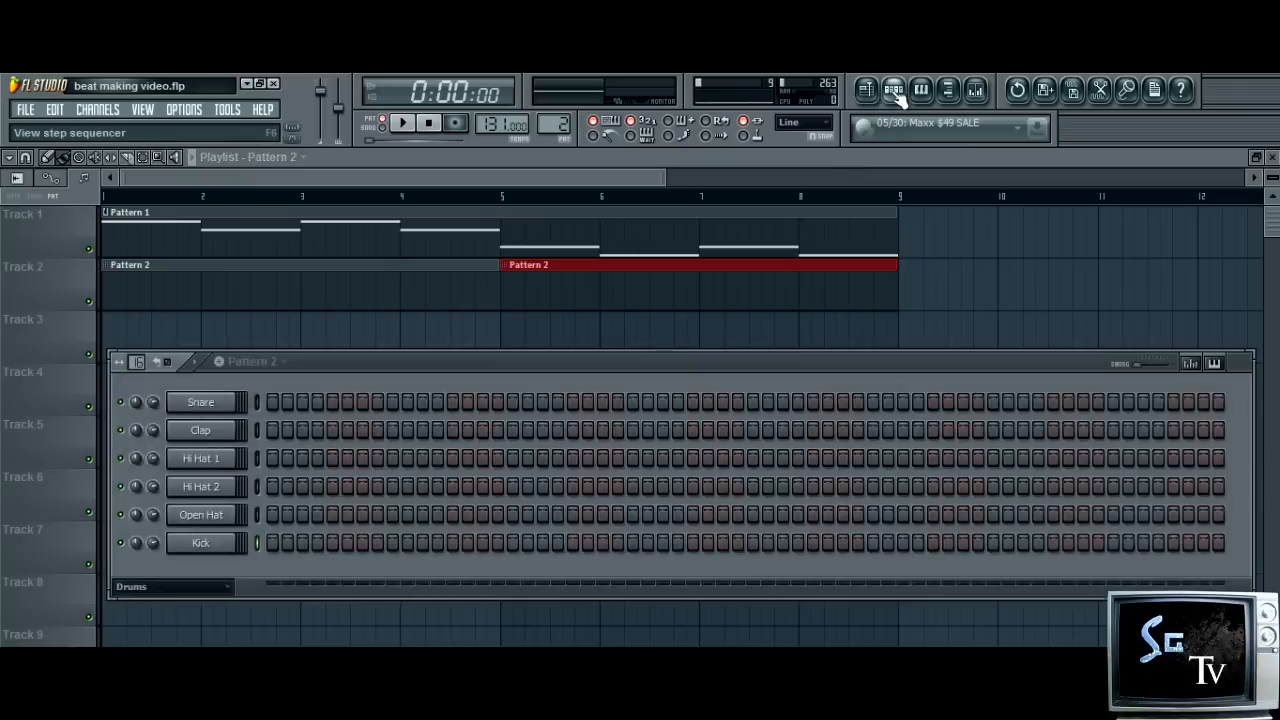
{"action": "left_click_drag", "start_coordinate": [442, 371], "coordinate": [428, 337]}
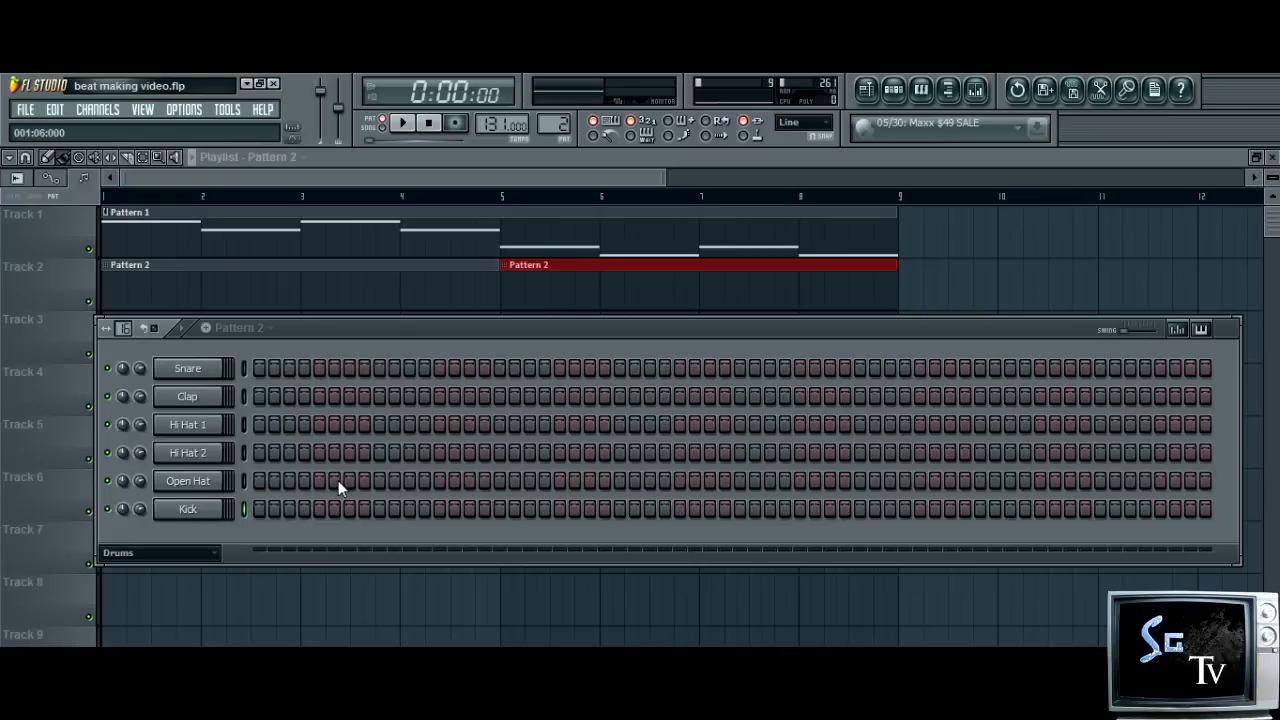
{"action": "left_click", "coordinate": [403, 124]}
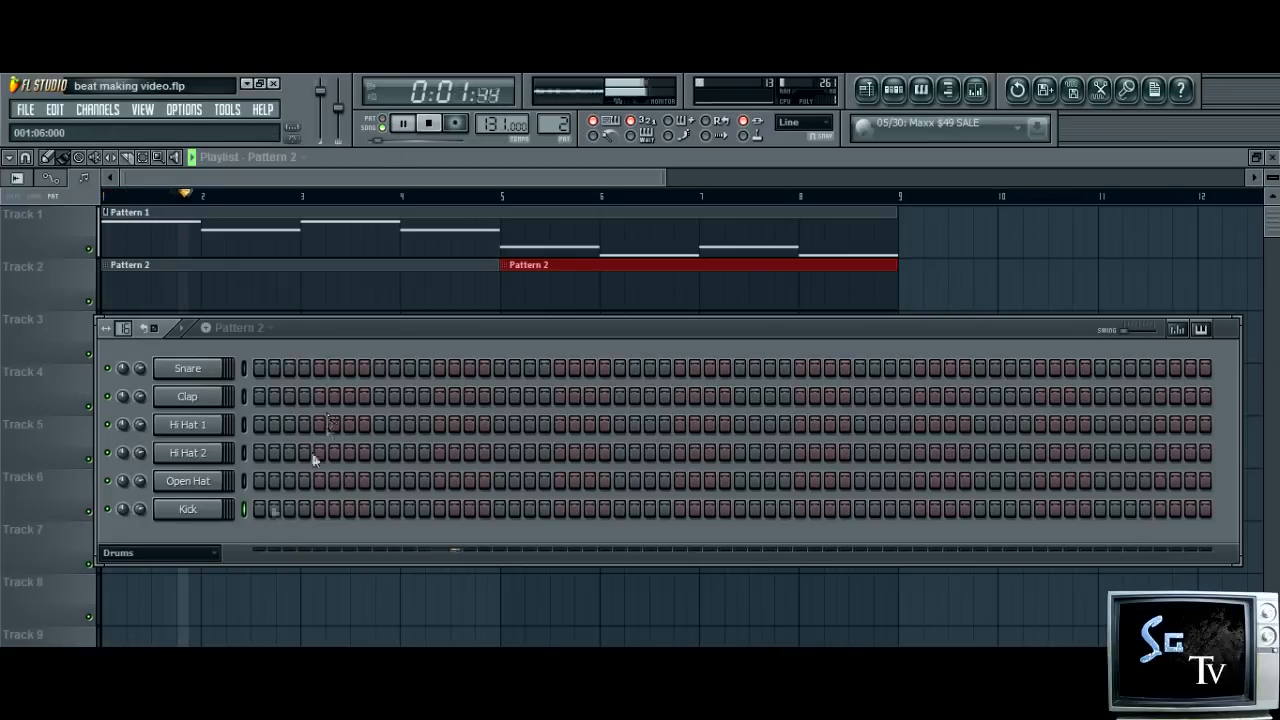
Place Kick hits on steps 1, 7, 13, 19, 21, 27, 33, 39 and 51 of Pattern 2 and nudge the Kick's volume
{"action": "left_click", "coordinate": [259, 508]}
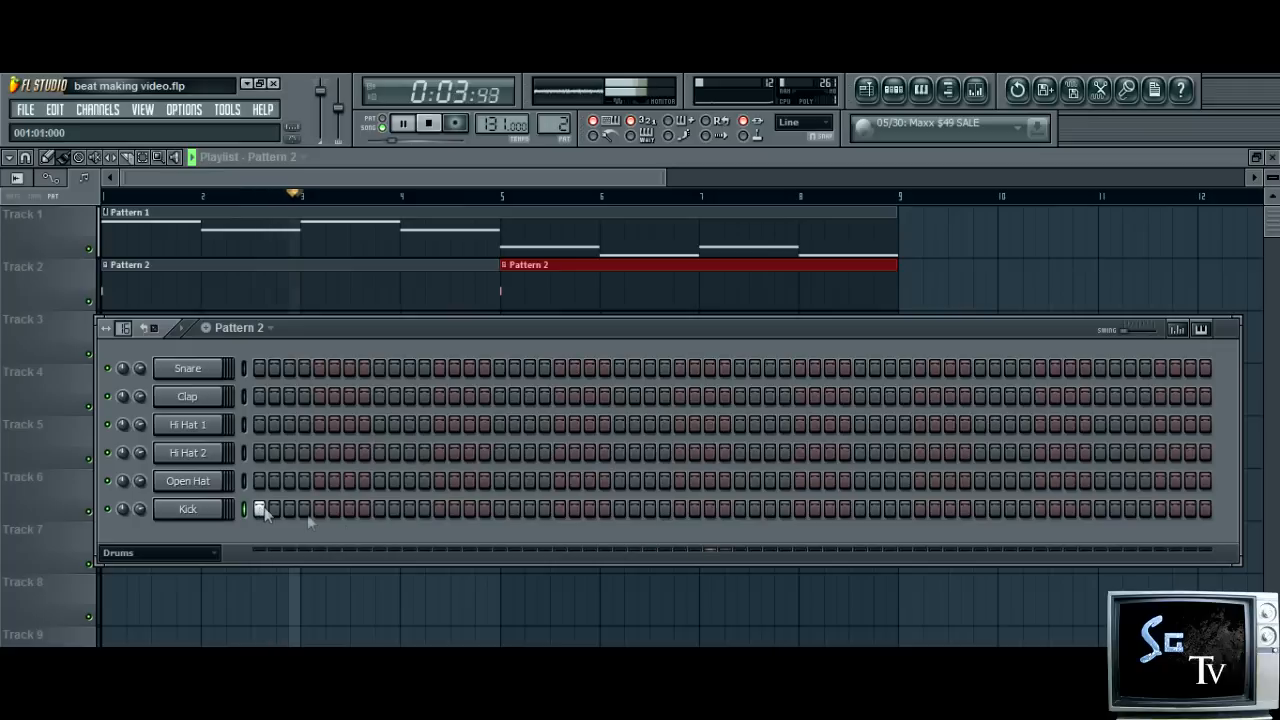
{"action": "left_click", "coordinate": [351, 510]}
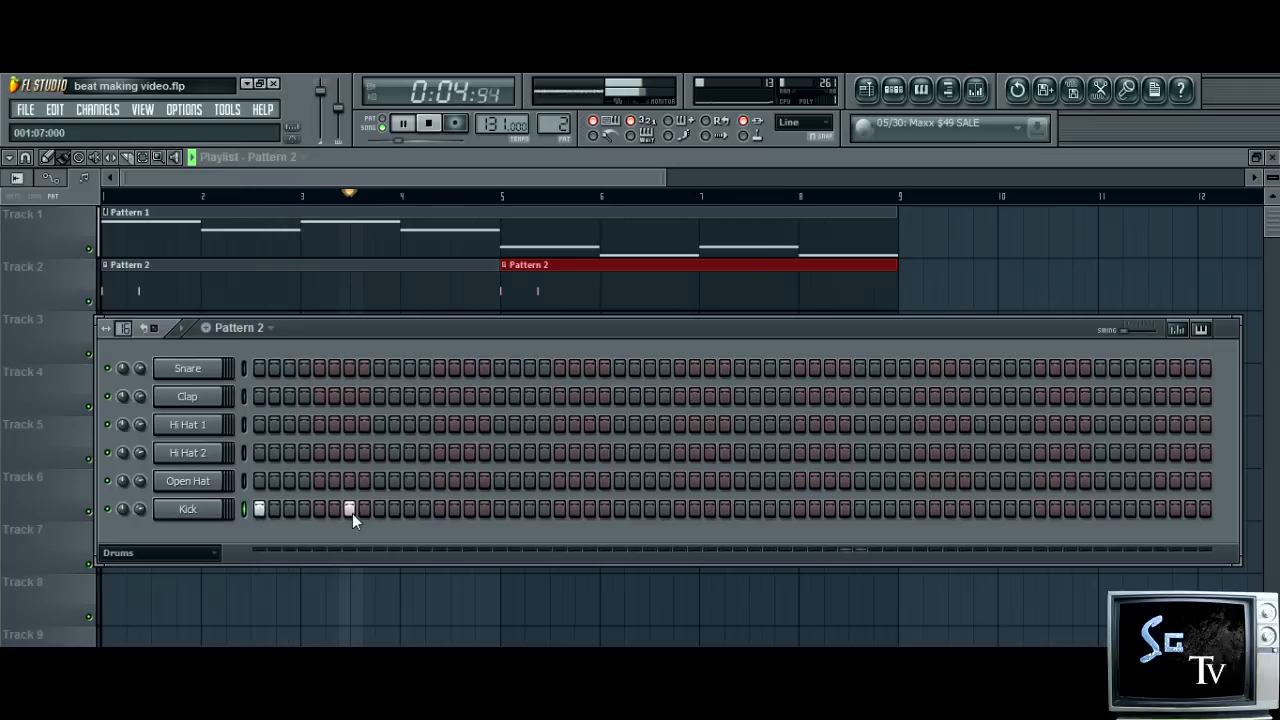
{"action": "left_click", "coordinate": [469, 510]}
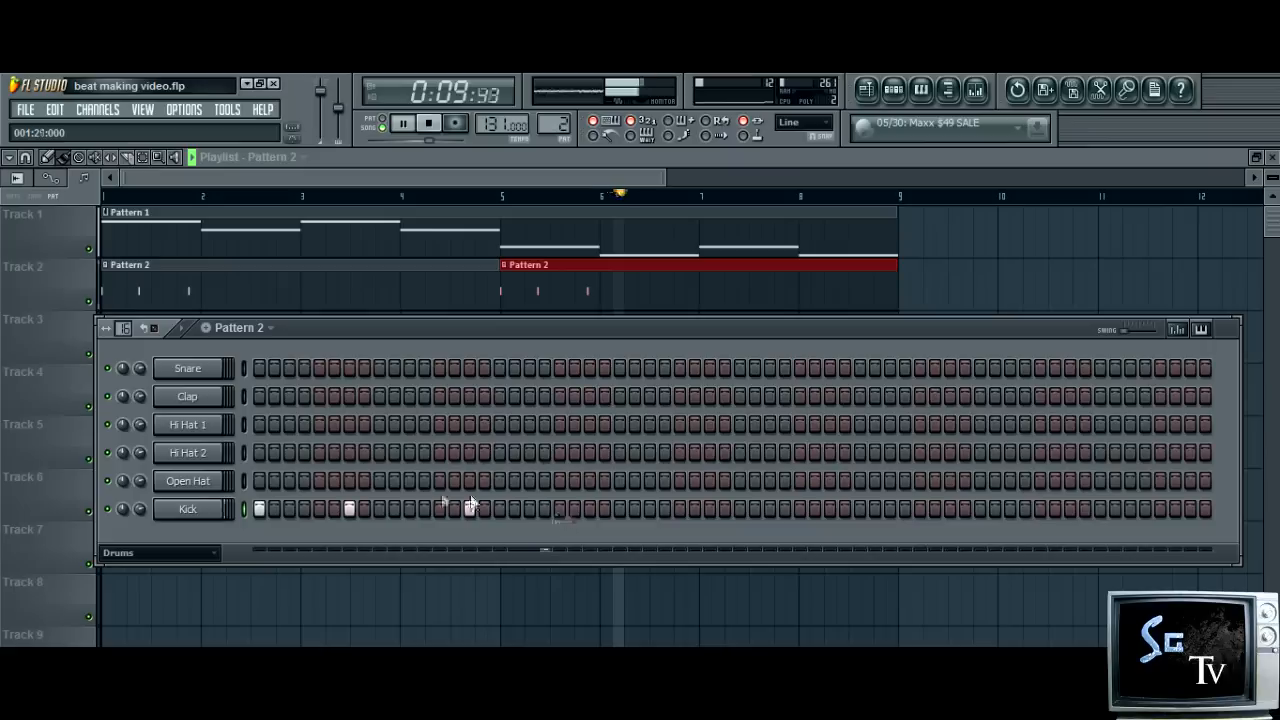
{"action": "left_click", "coordinate": [466, 509]}
{"action": "left_click", "coordinate": [436, 509]}
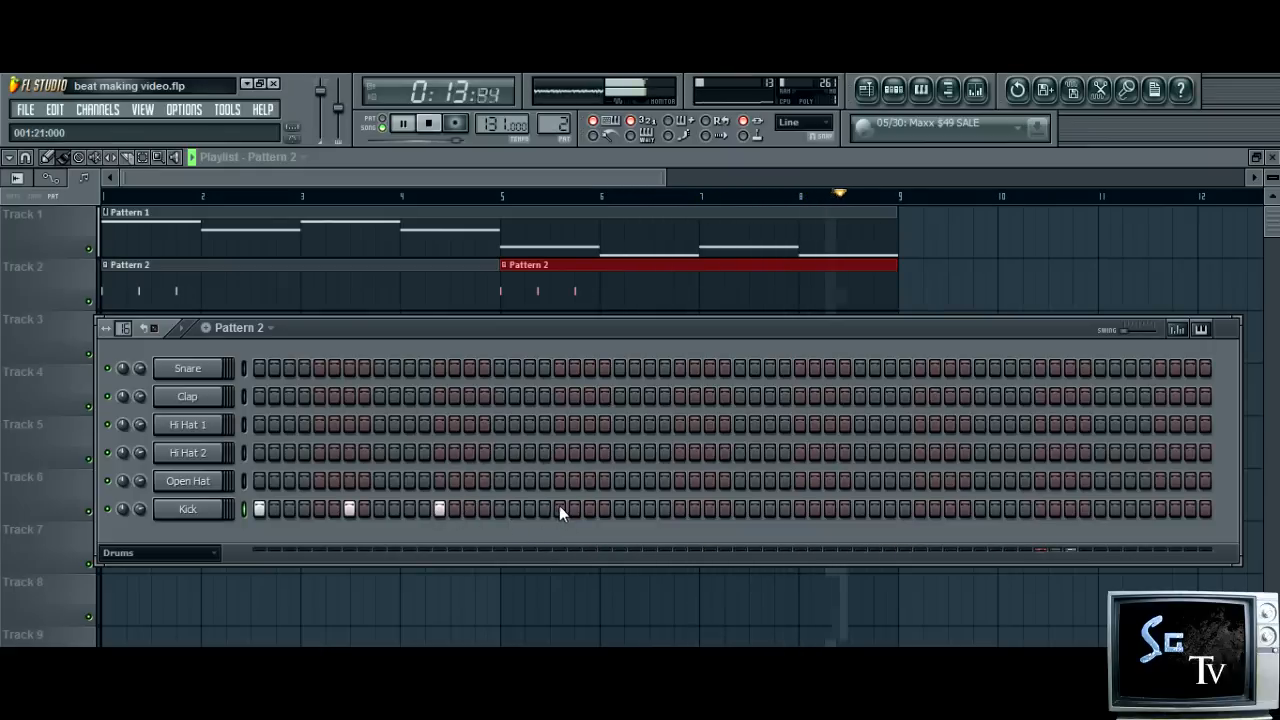
{"action": "left_click", "coordinate": [530, 509]}
{"action": "left_click", "coordinate": [559, 509]}
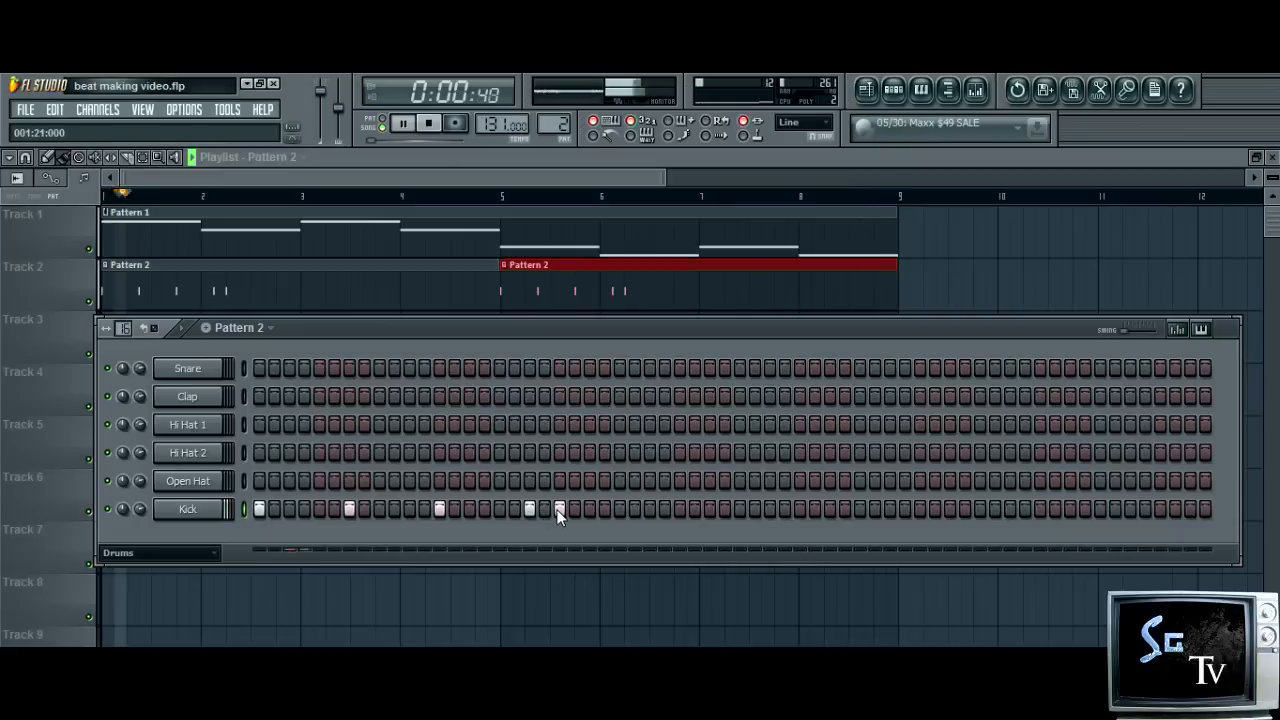
{"action": "left_click", "coordinate": [650, 509]}
{"action": "left_click", "coordinate": [739, 509]}
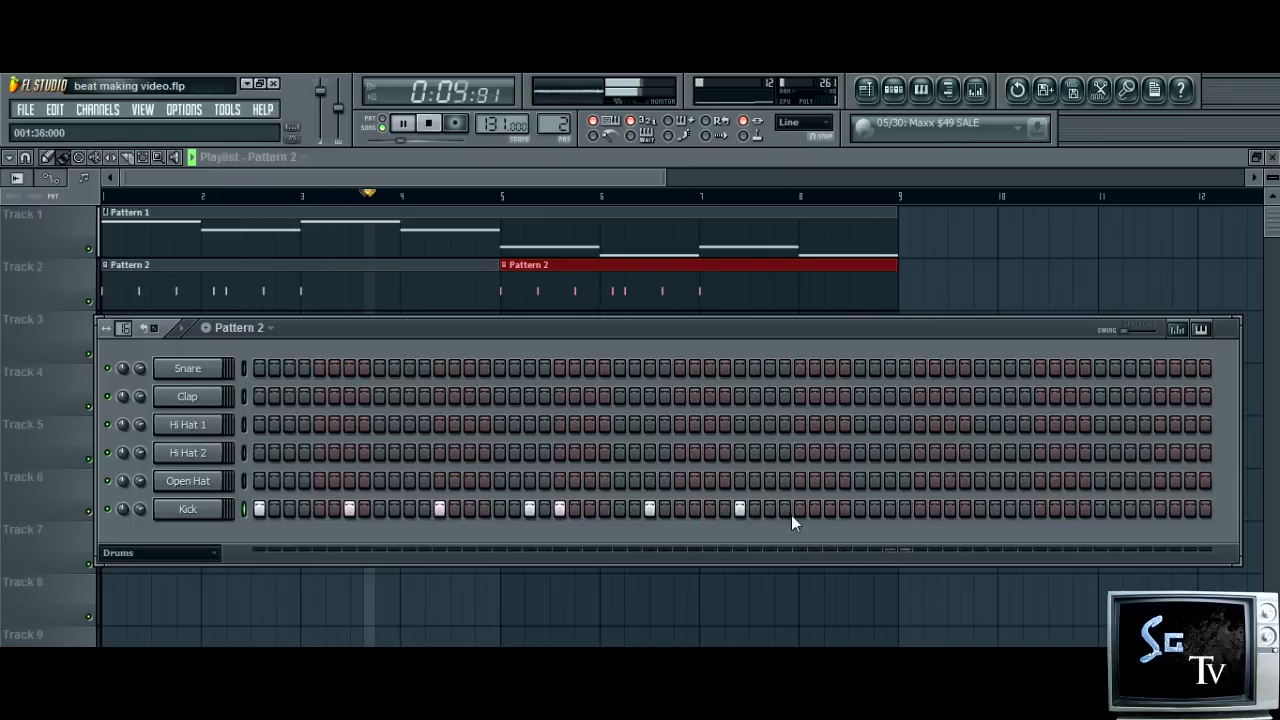
{"action": "left_click", "coordinate": [830, 509]}
{"action": "left_click", "coordinate": [1009, 509]}
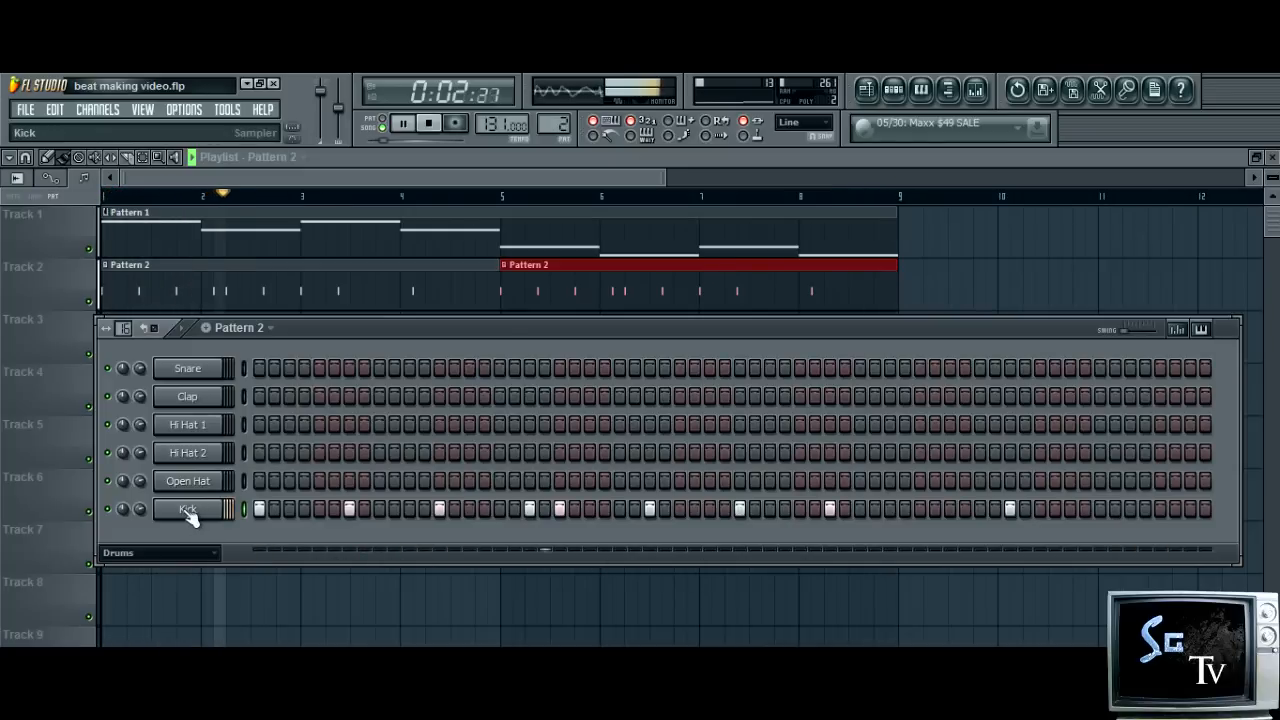
{"action": "left_click_drag", "start_coordinate": [144, 509], "coordinate": [143, 506]}
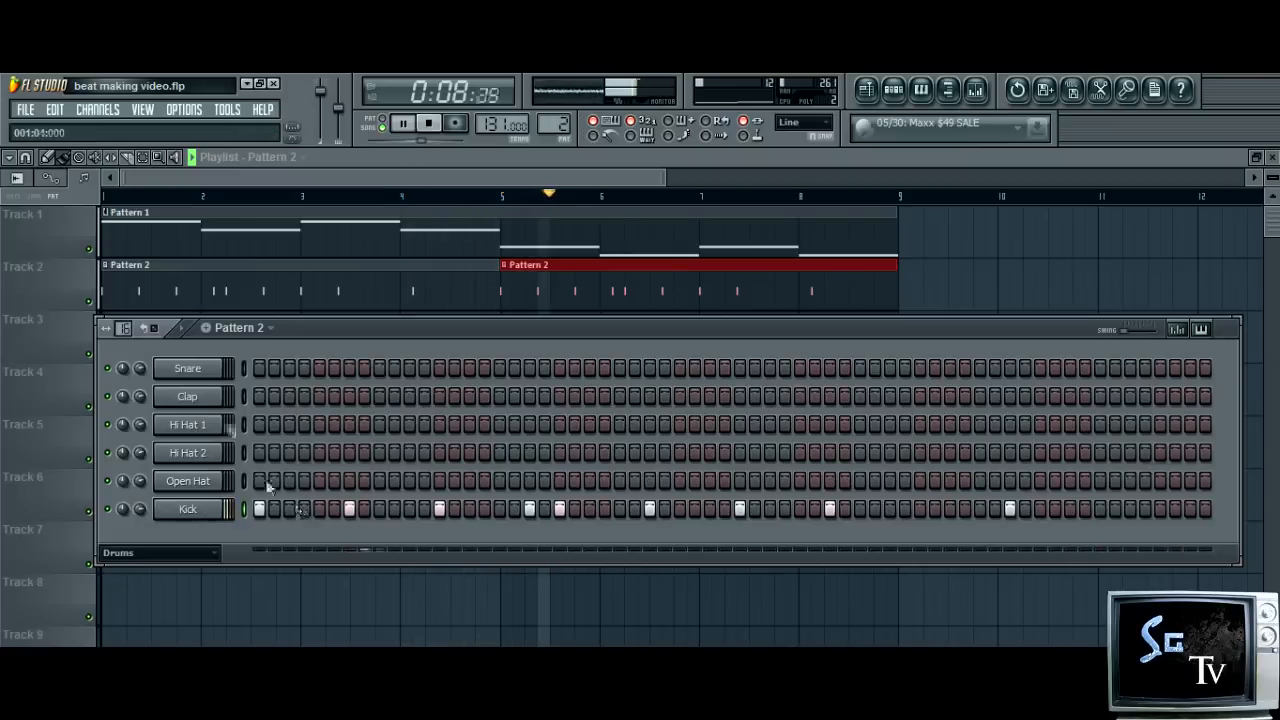
Place Snare hits on steps 9, 25, 41 and 57 of Pattern 2
{"action": "left_click", "coordinate": [379, 368]}
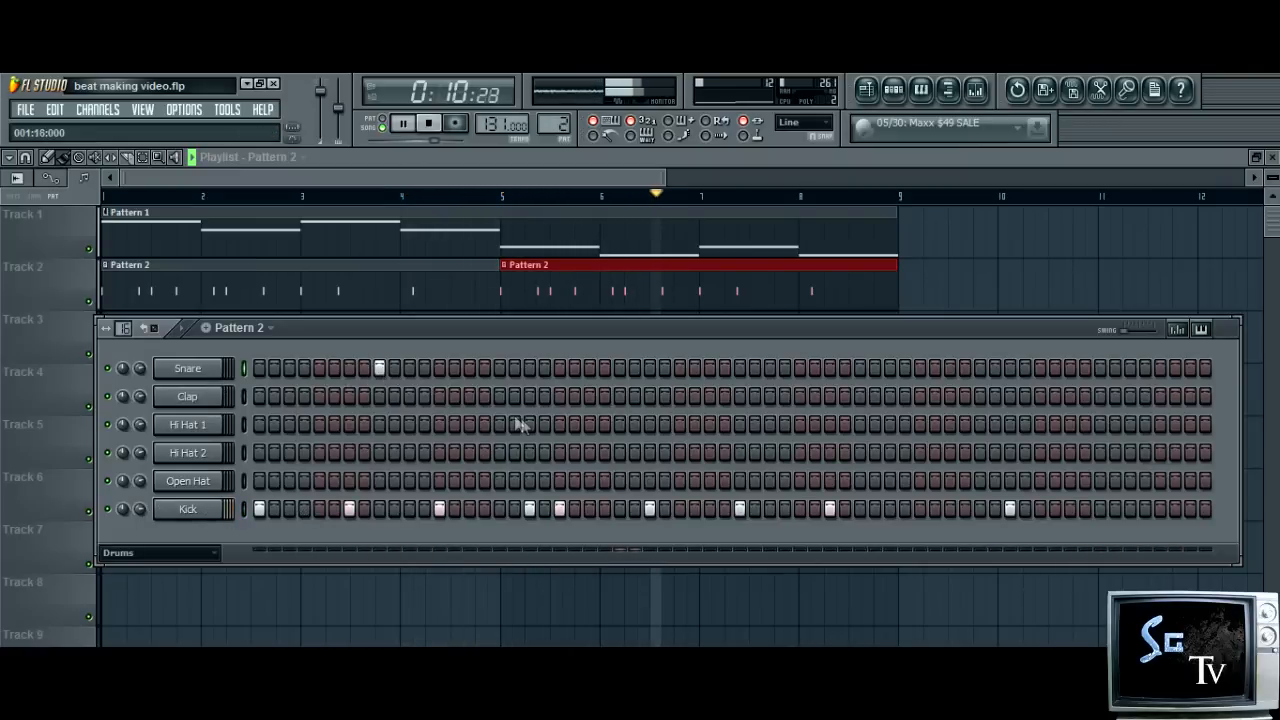
{"action": "left_click", "coordinate": [619, 368]}
{"action": "left_click", "coordinate": [859, 370]}
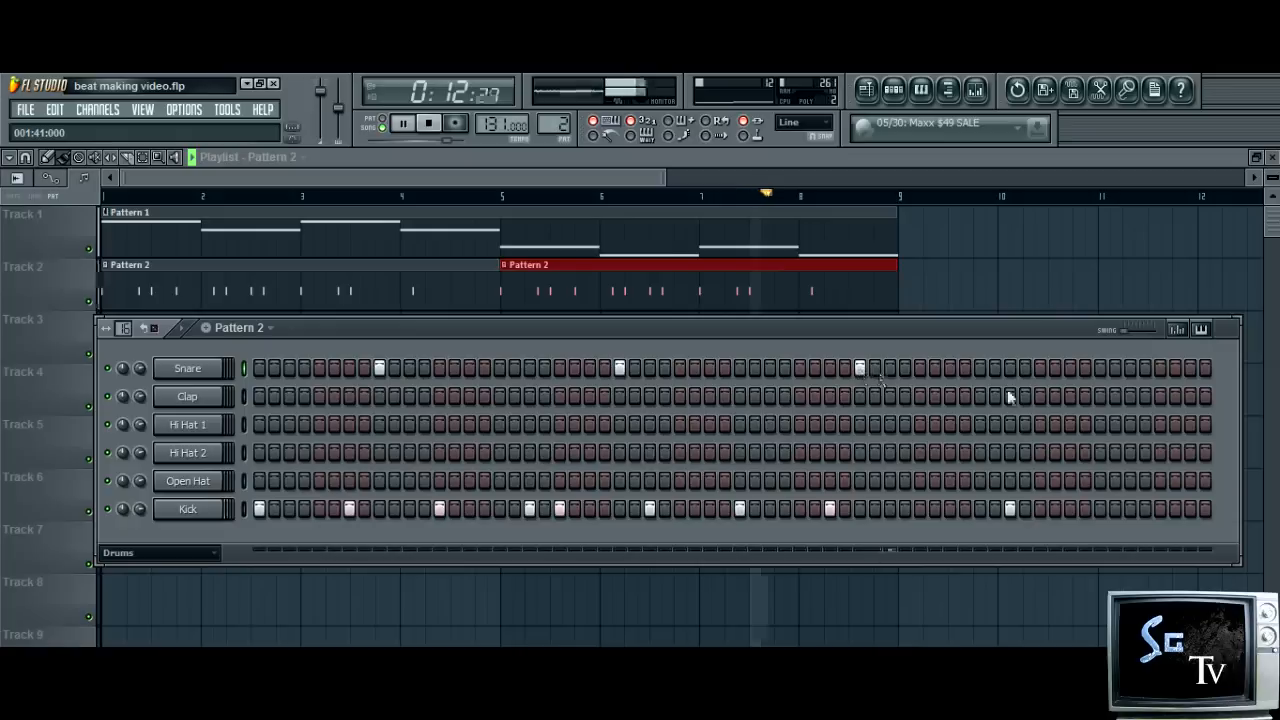
{"action": "left_click", "coordinate": [1100, 368]}
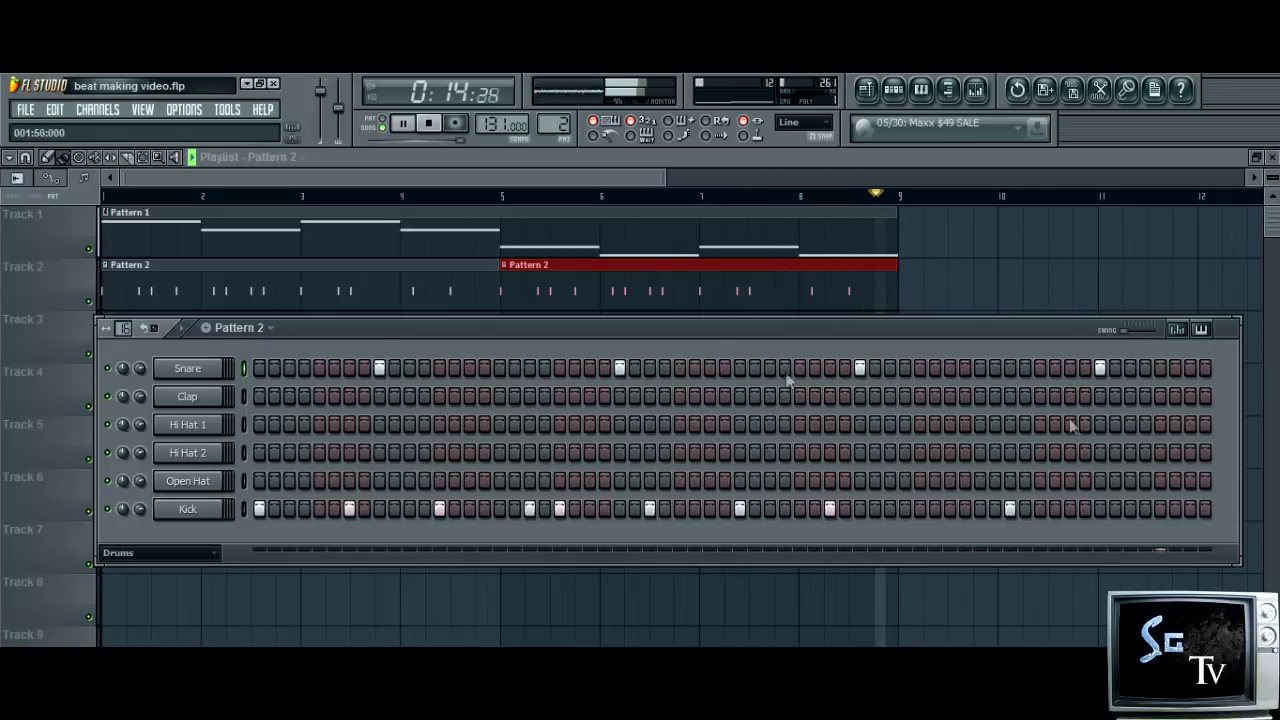
Set the Snare channel's root note to D5
{"action": "left_click", "coordinate": [214, 372]}
{"action": "left_click", "coordinate": [636, 303]}
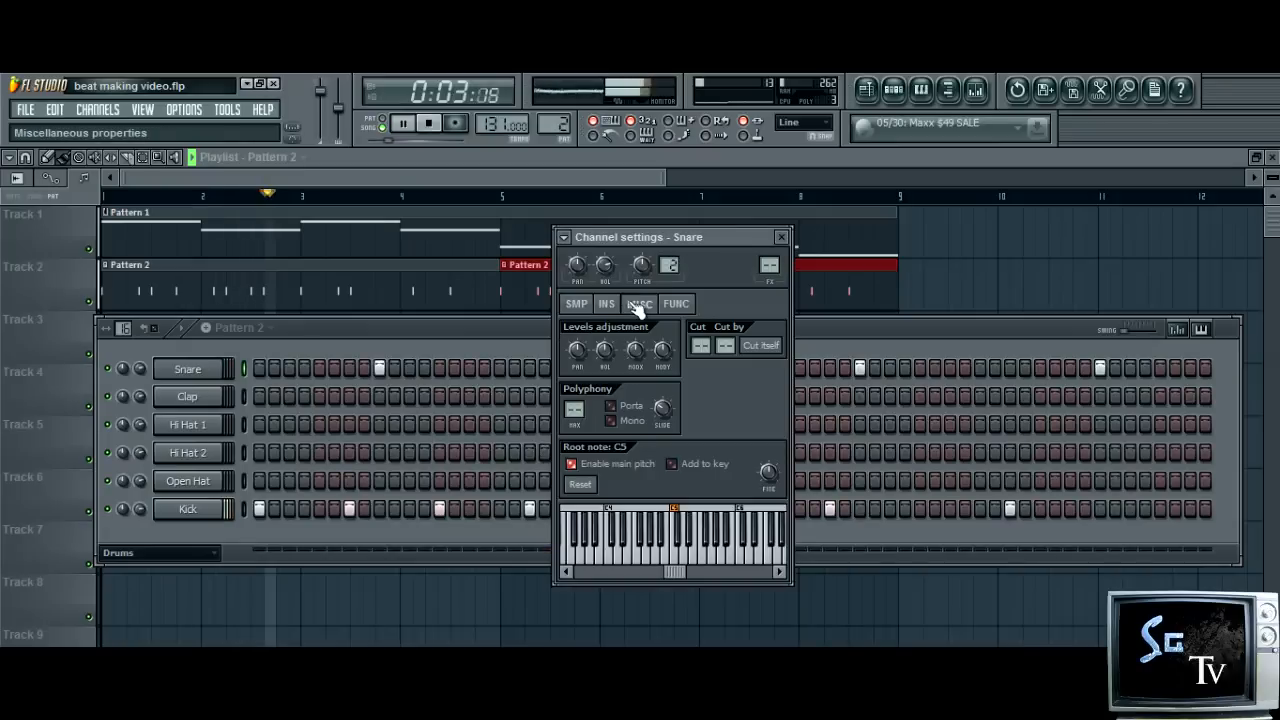
{"action": "right_click", "coordinate": [684, 511]}
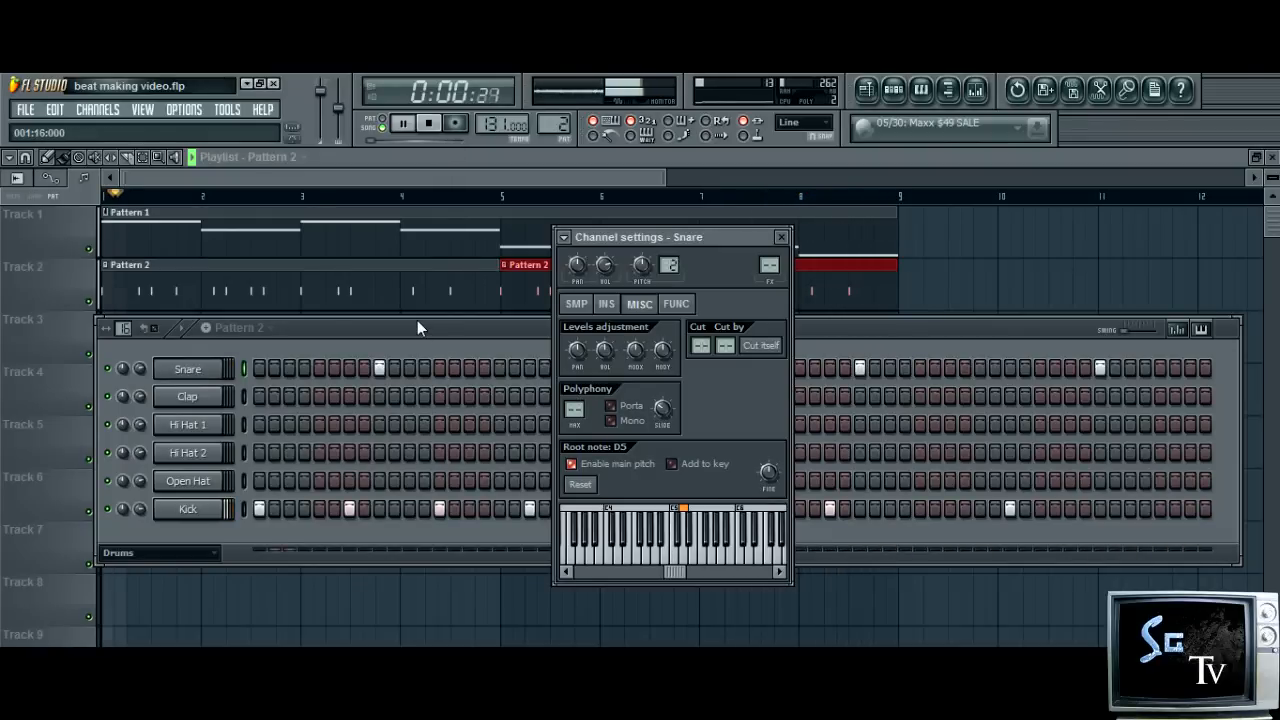
Place Clap hits on steps 9, 25, 41 and 57, plus an extra one on step 19
{"action": "left_click", "coordinate": [379, 396]}
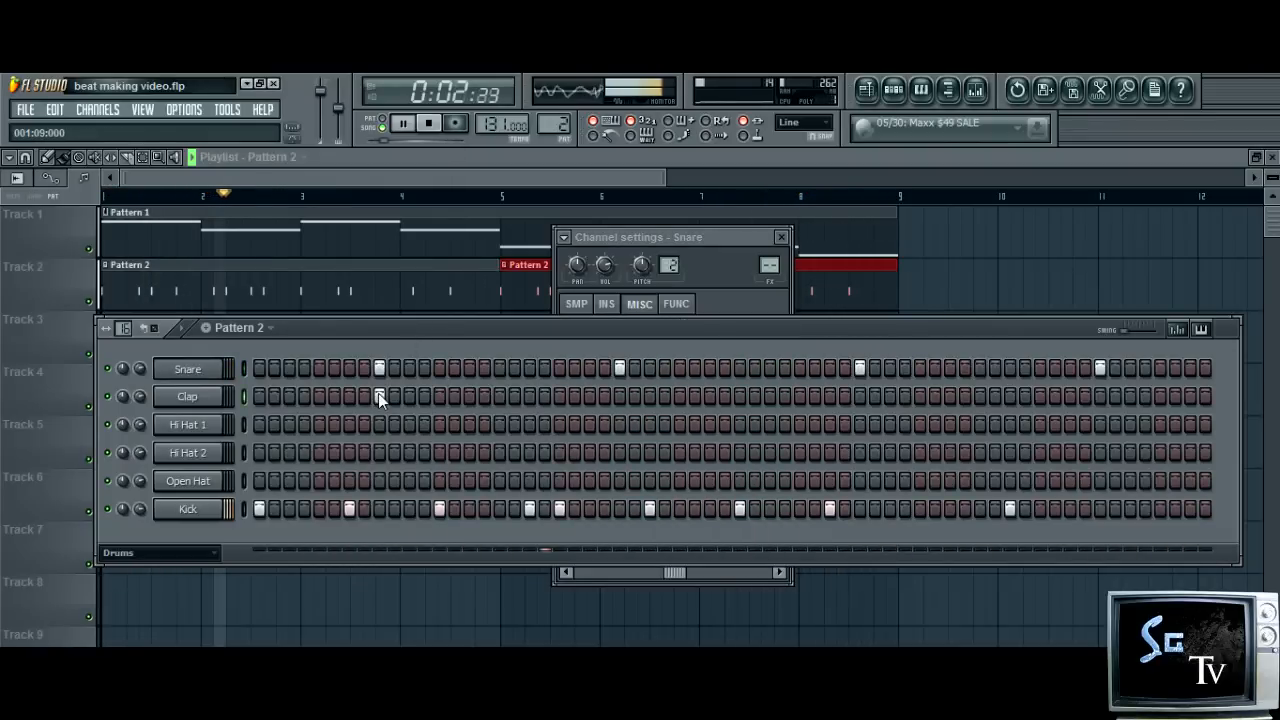
{"action": "left_click", "coordinate": [620, 396]}
{"action": "left_click", "coordinate": [859, 396]}
{"action": "left_click", "coordinate": [1100, 396]}
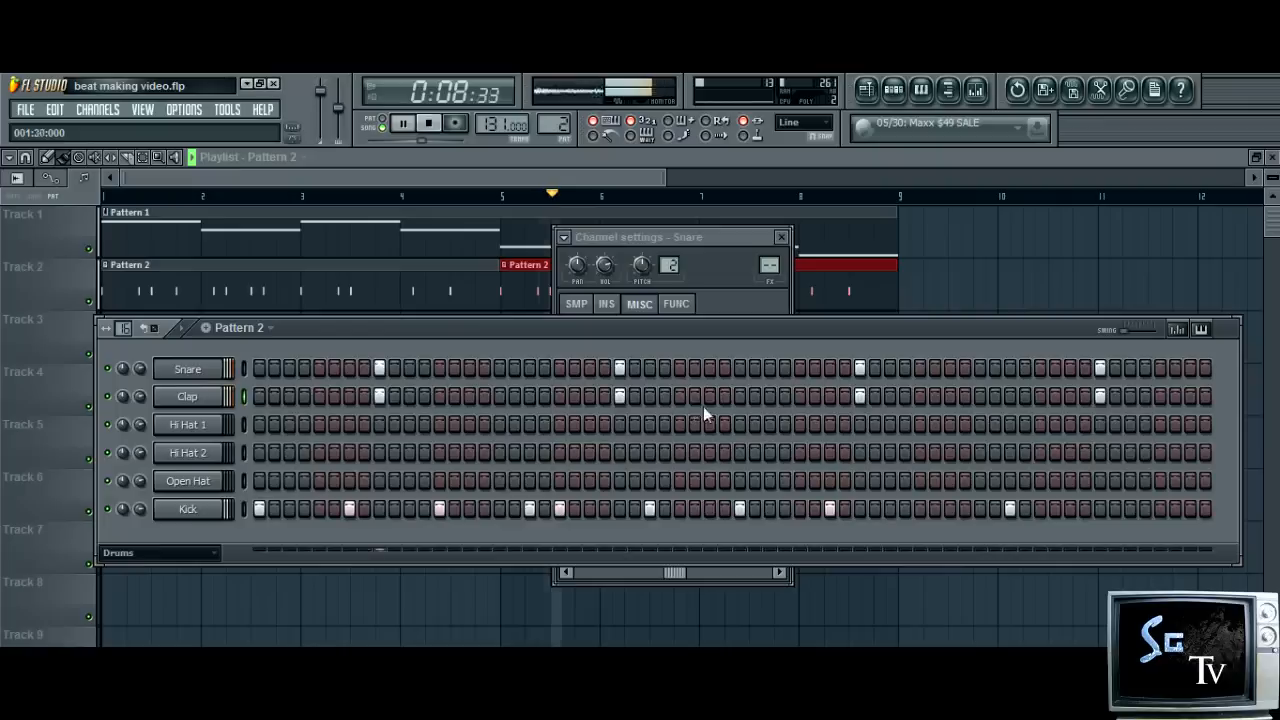
{"action": "left_click", "coordinate": [530, 396]}
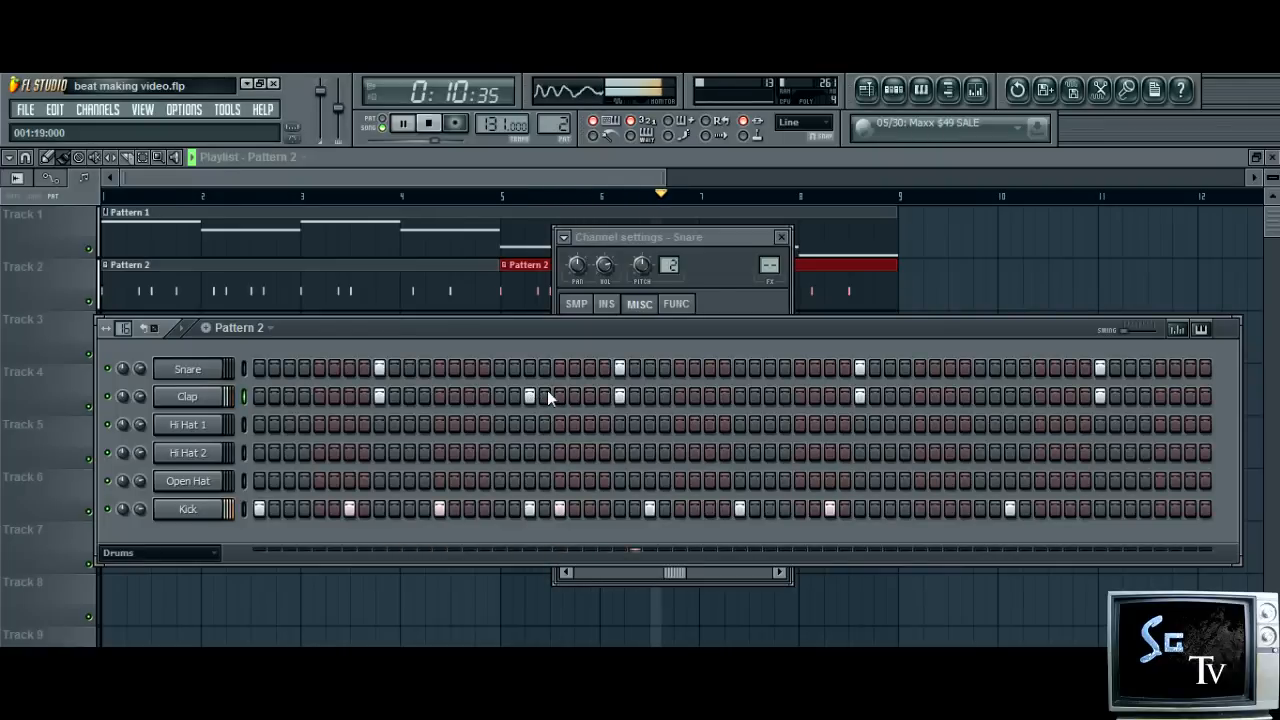
Add Snare hits on steps 51 and 61 and a Clap hit on step 61
{"action": "left_click", "coordinate": [1010, 369]}
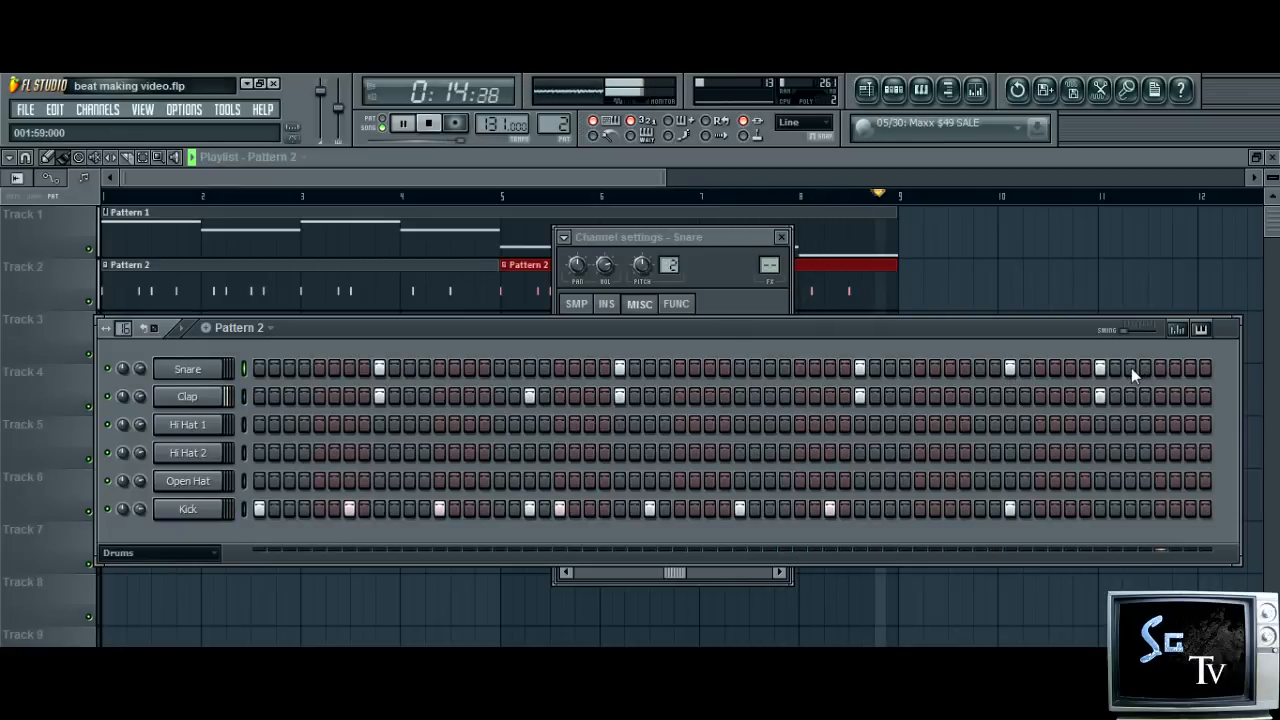
{"action": "left_click", "coordinate": [1160, 369]}
{"action": "left_click", "coordinate": [1160, 396]}
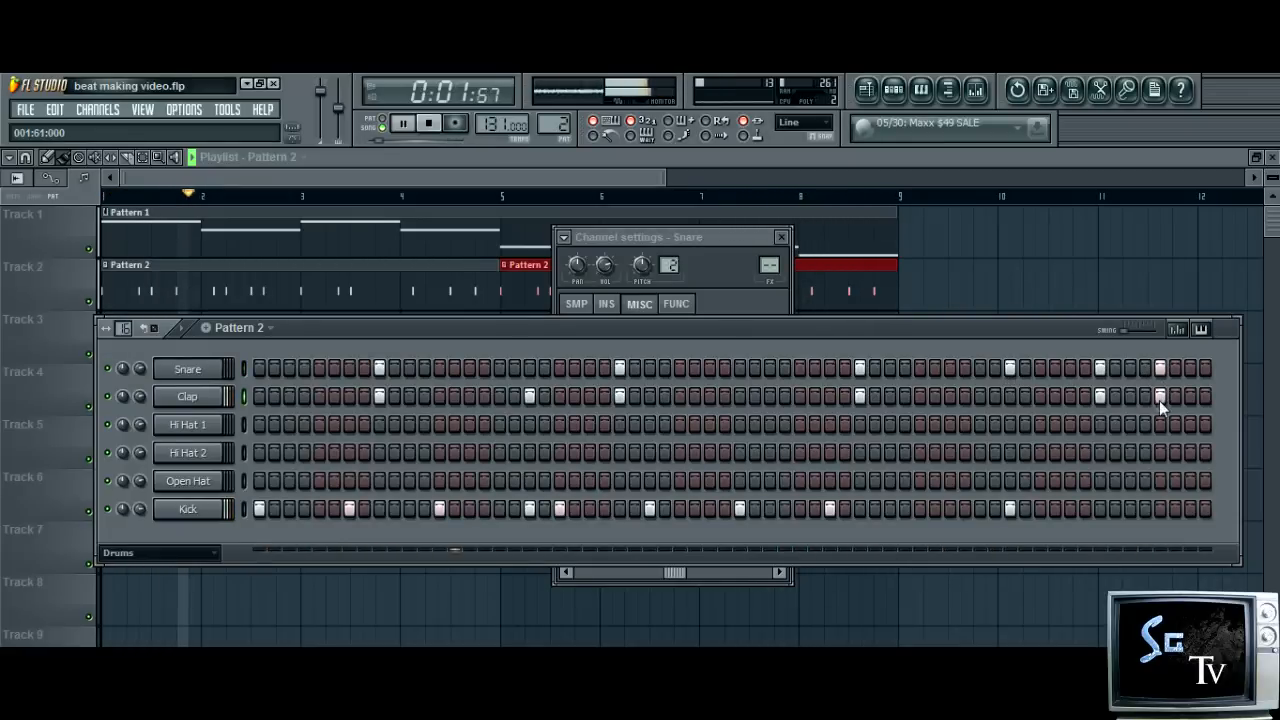
Try the Clap on steps 51 and 47, clear both trial hits and the Snare's step 51, and stop playback
{"action": "left_click", "coordinate": [1009, 396]}
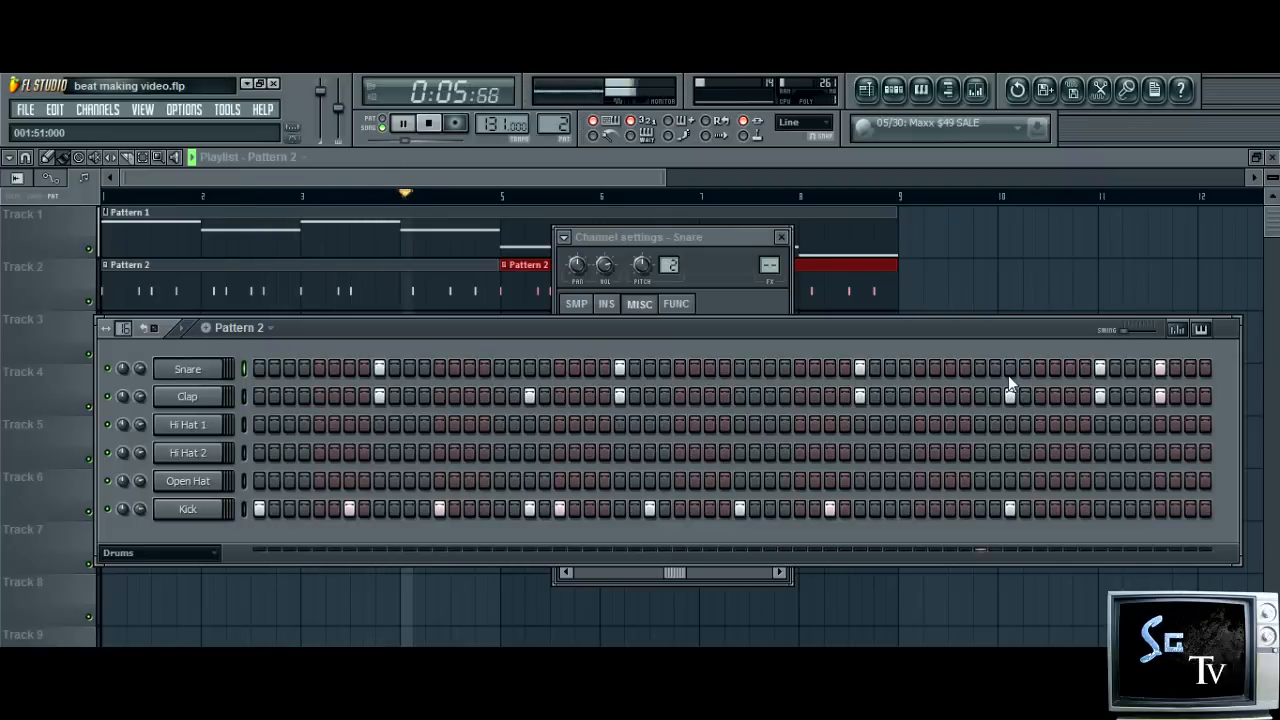
{"action": "left_click", "coordinate": [1010, 396]}
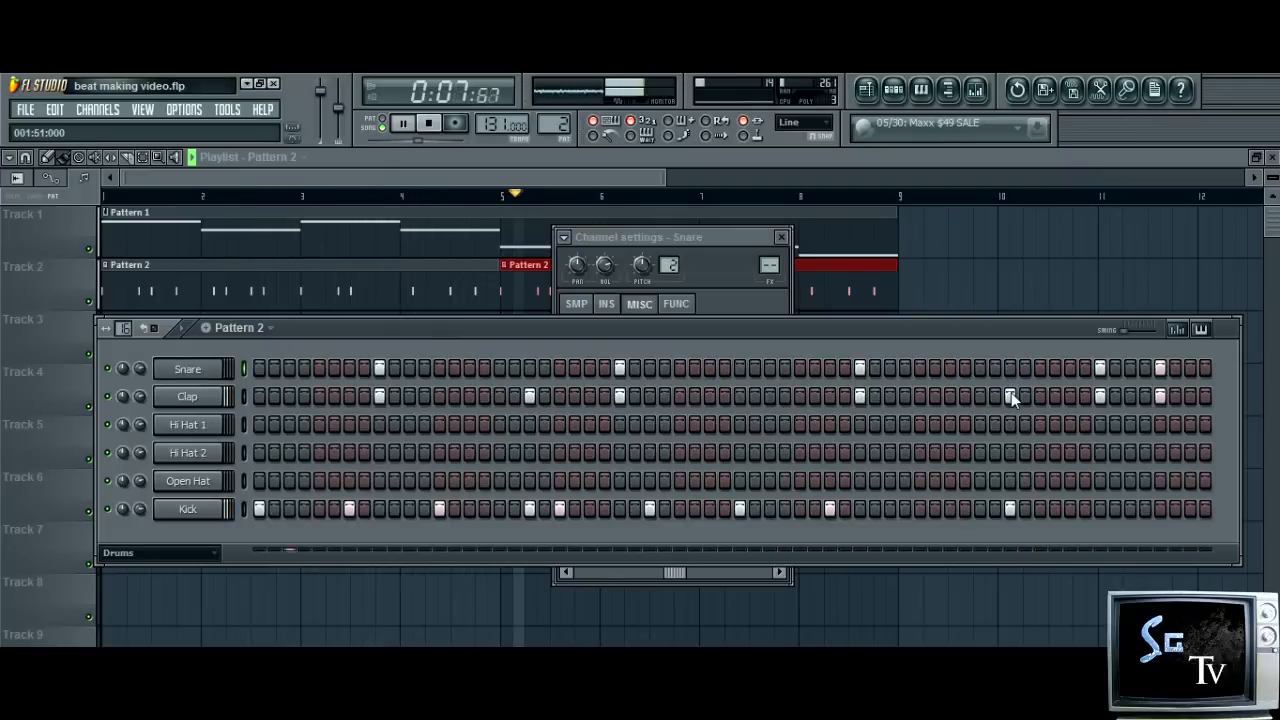
{"action": "left_click", "coordinate": [950, 396]}
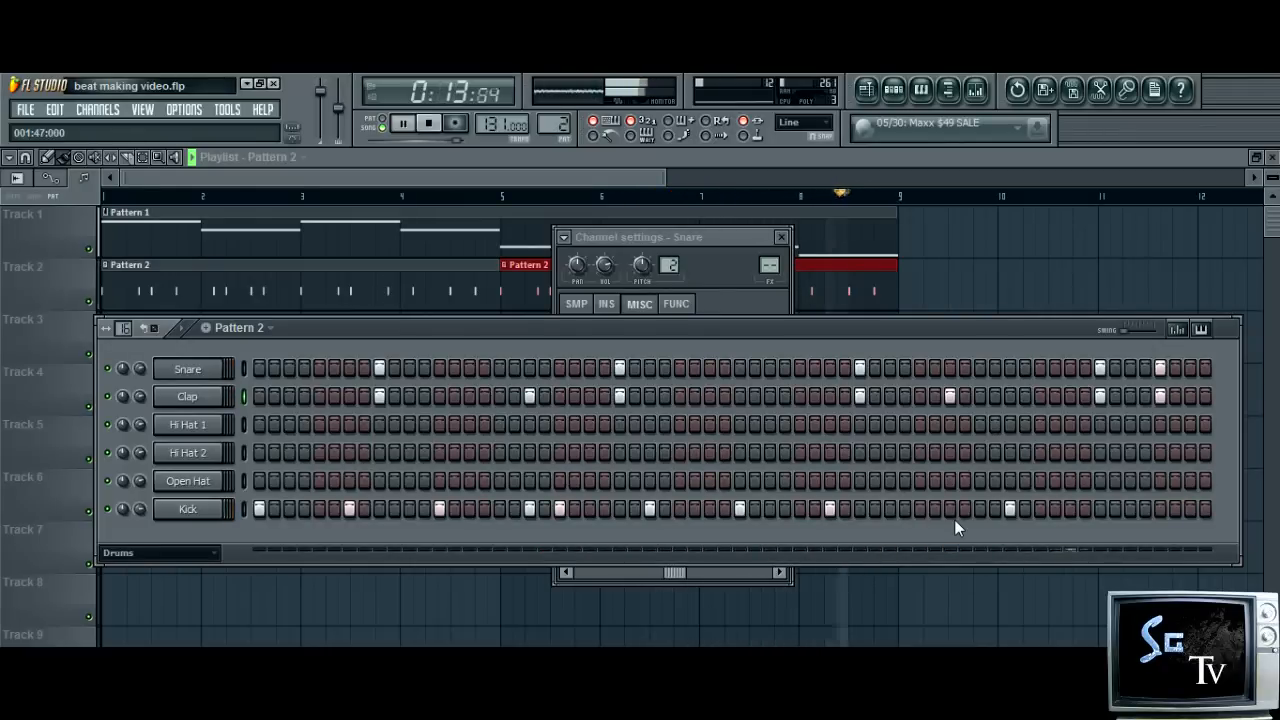
{"action": "left_click", "coordinate": [949, 403]}
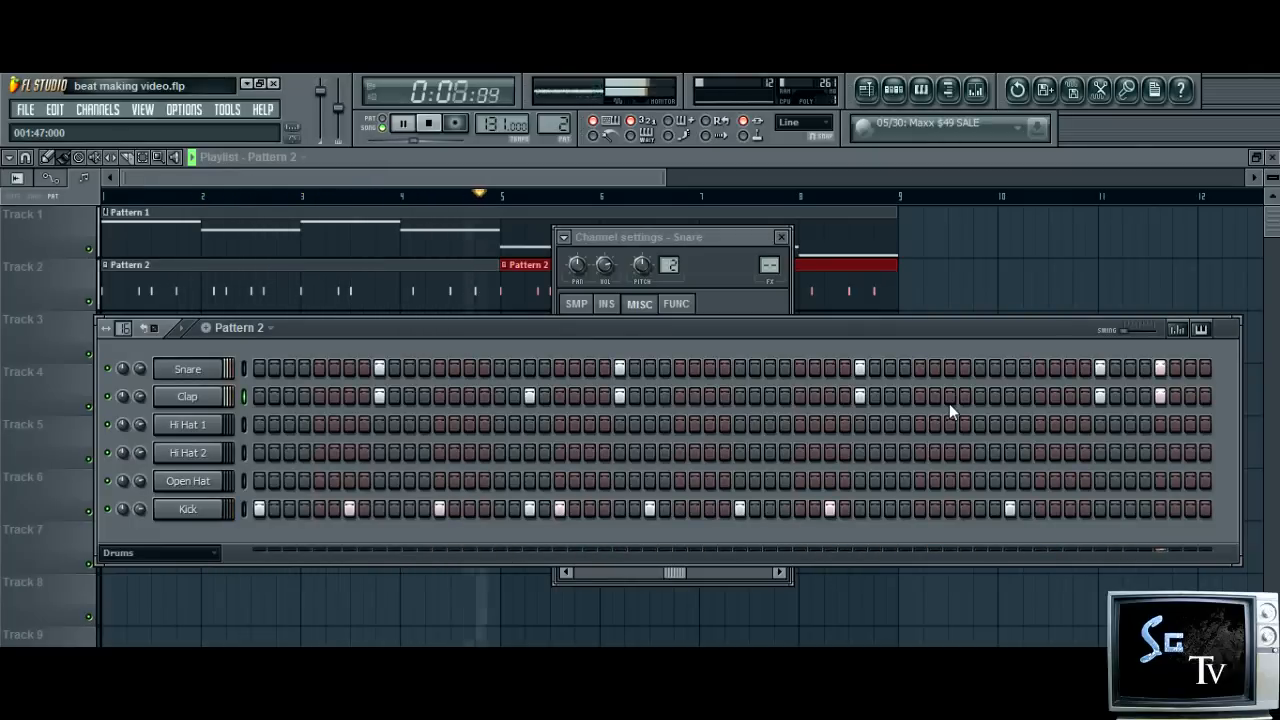
{"action": "key", "text": "space"}
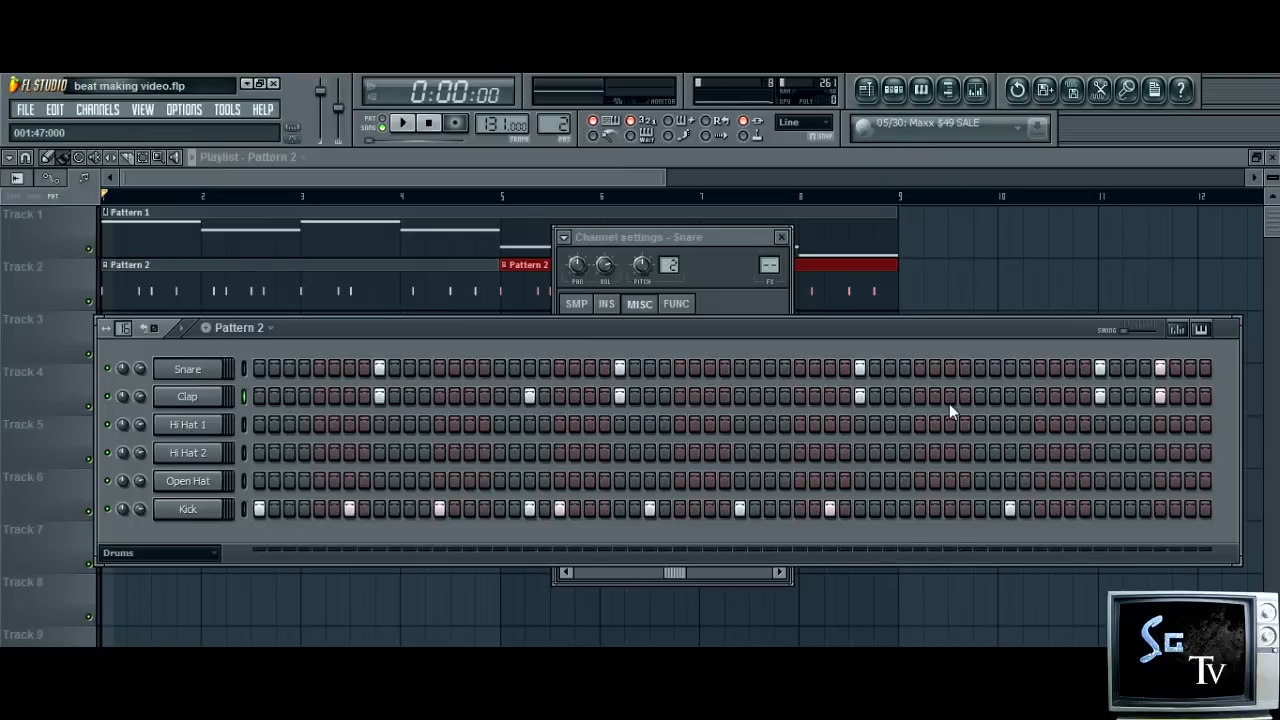
Send the Kick steps to the piano roll and, during playback, set the velocity of the first and seventh notes to 95%
{"action": "right_click", "coordinate": [206, 517]}
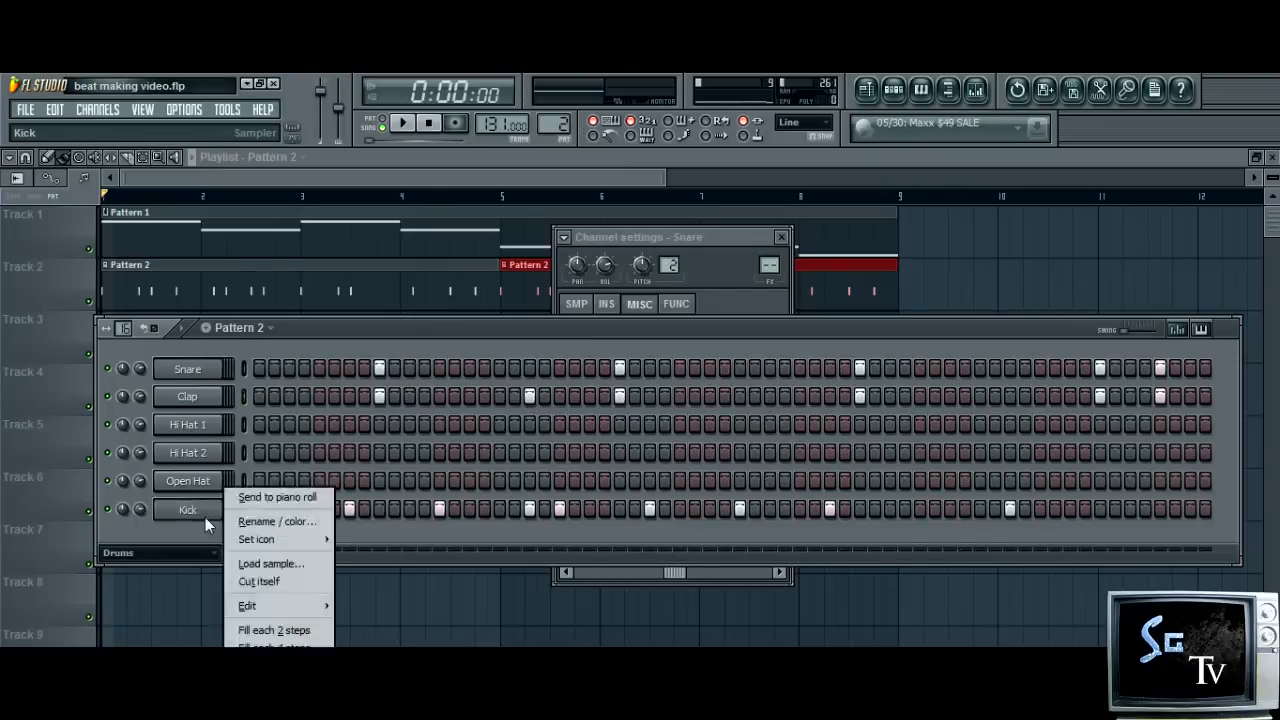
{"action": "left_click", "coordinate": [262, 496]}
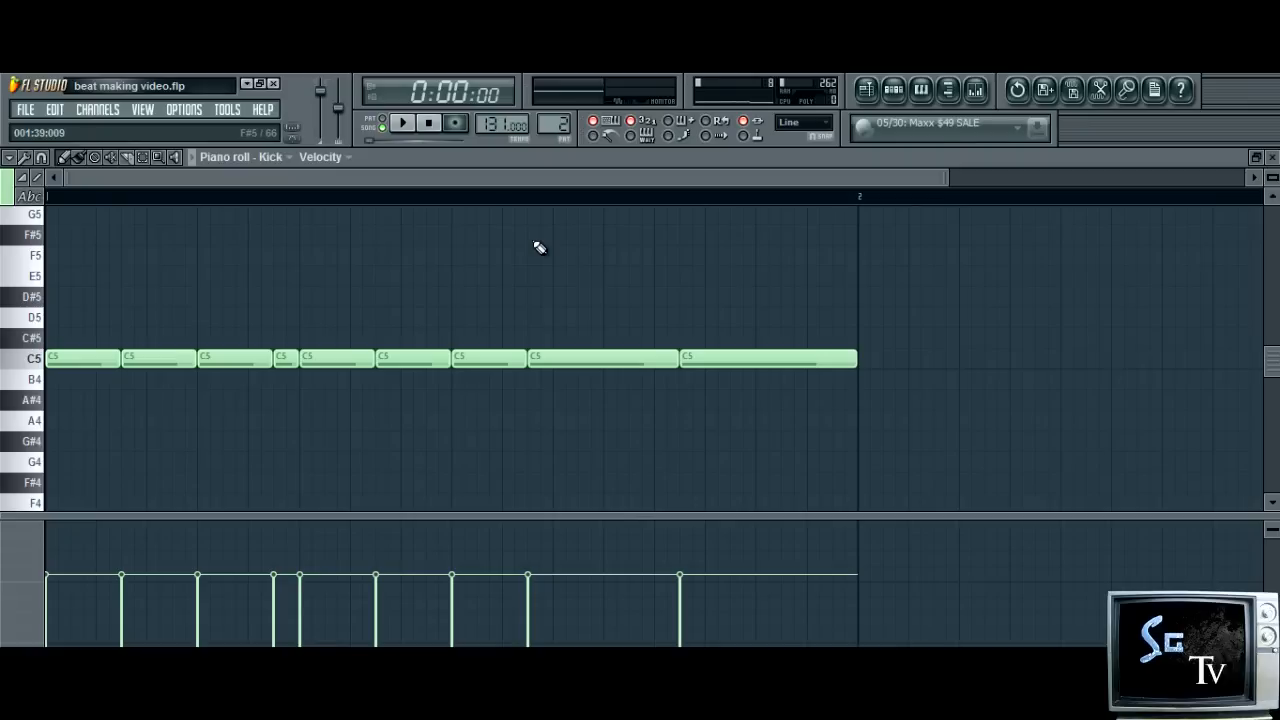
{"action": "left_click", "coordinate": [402, 123]}
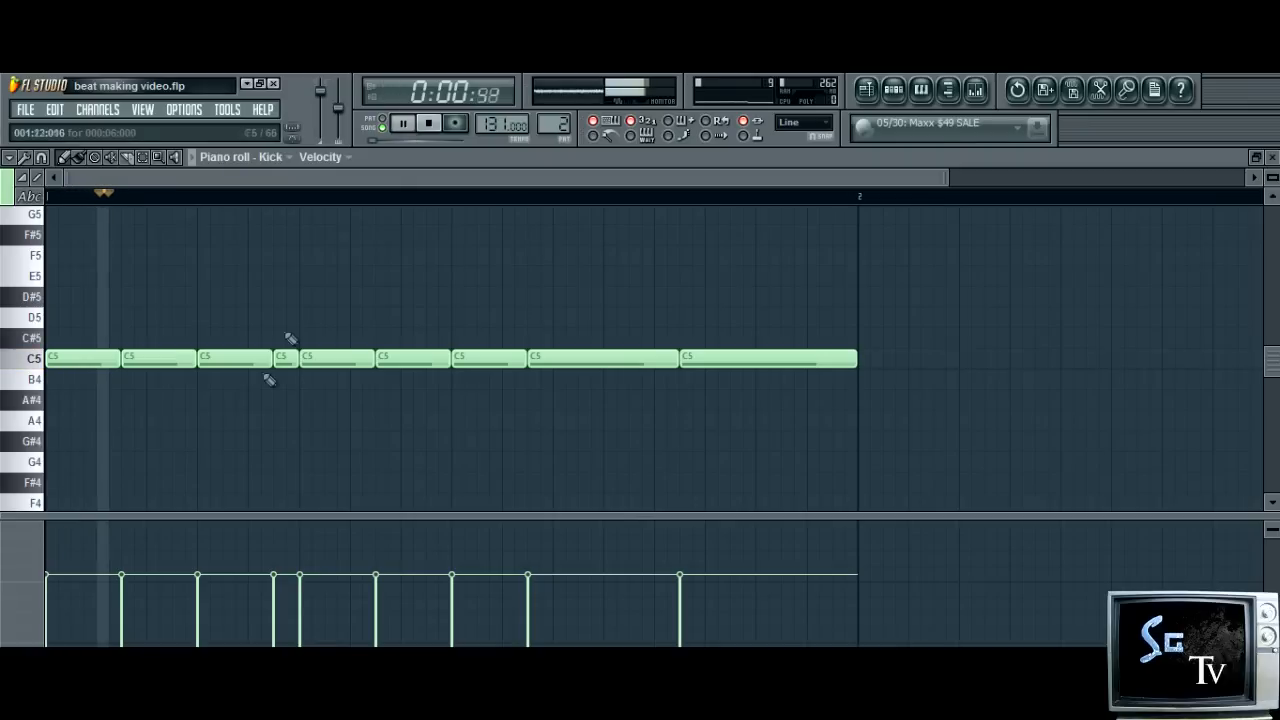
{"action": "left_click", "coordinate": [56, 533]}
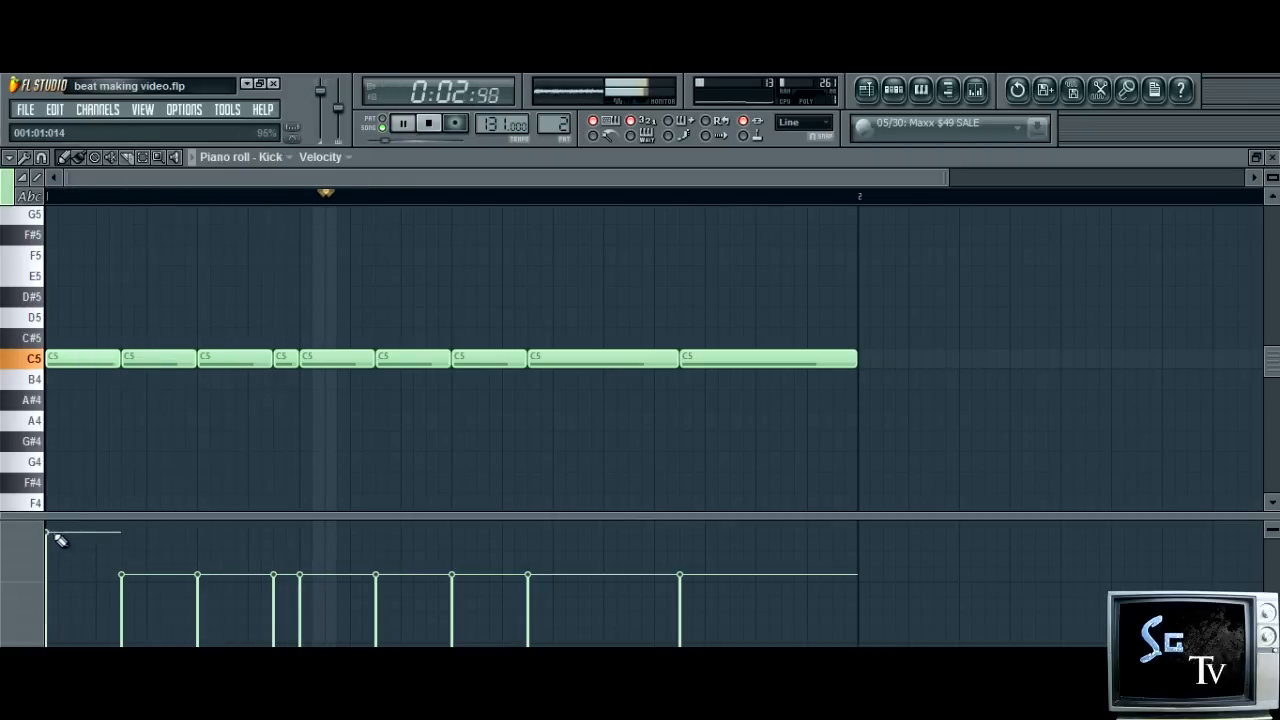
{"action": "left_click", "coordinate": [452, 533]}
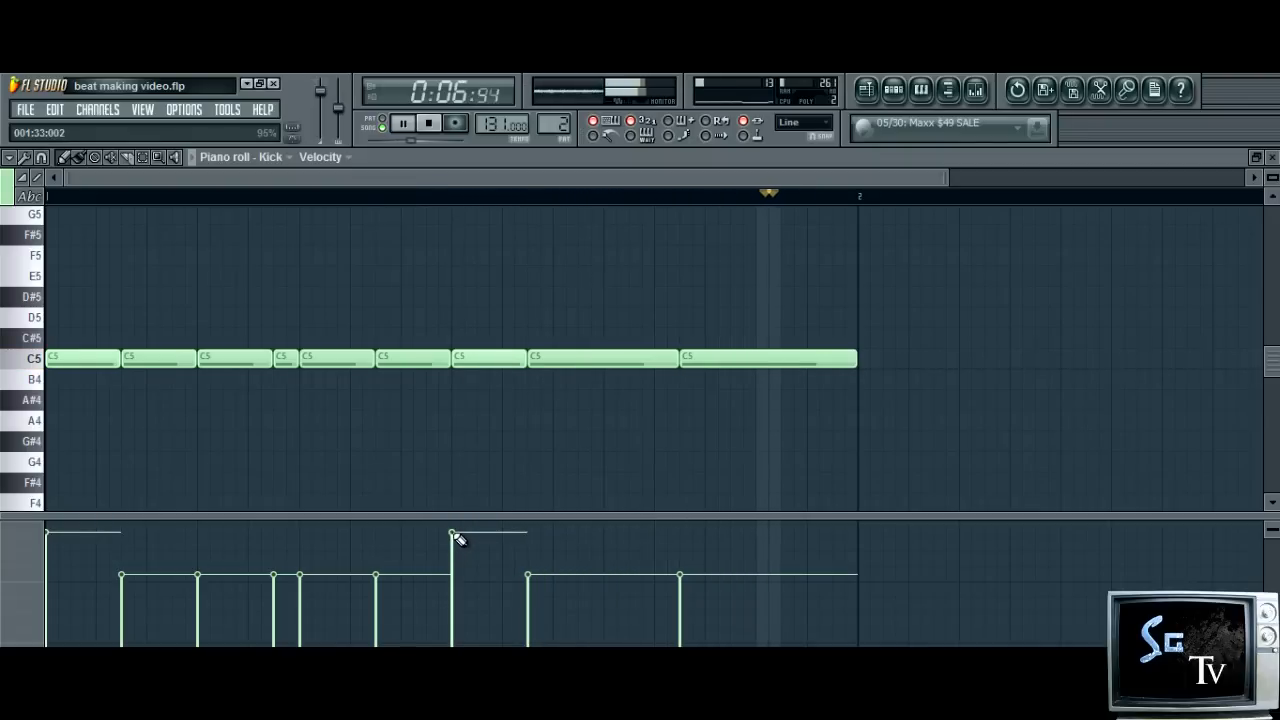
Set the velocity of the first and seventh Kick notes to 100% and of the second and eighth notes to 88%
{"action": "left_click", "coordinate": [56, 521]}
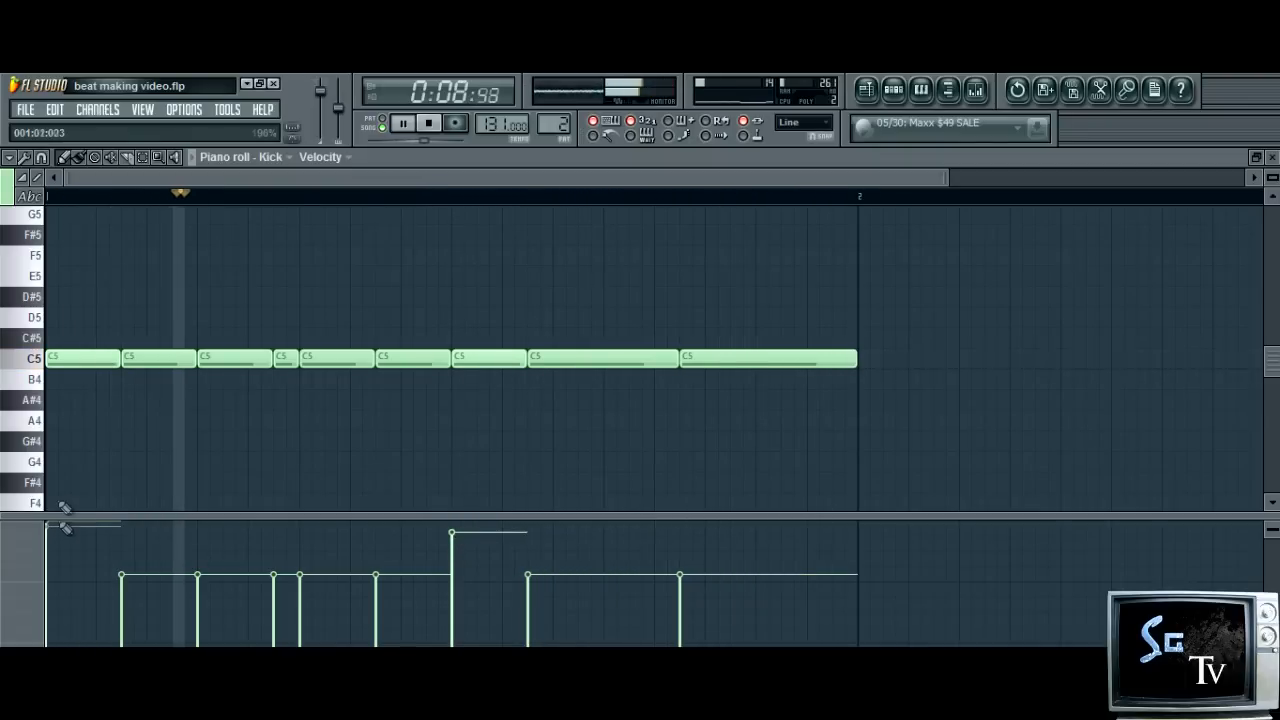
{"action": "left_click", "coordinate": [460, 521]}
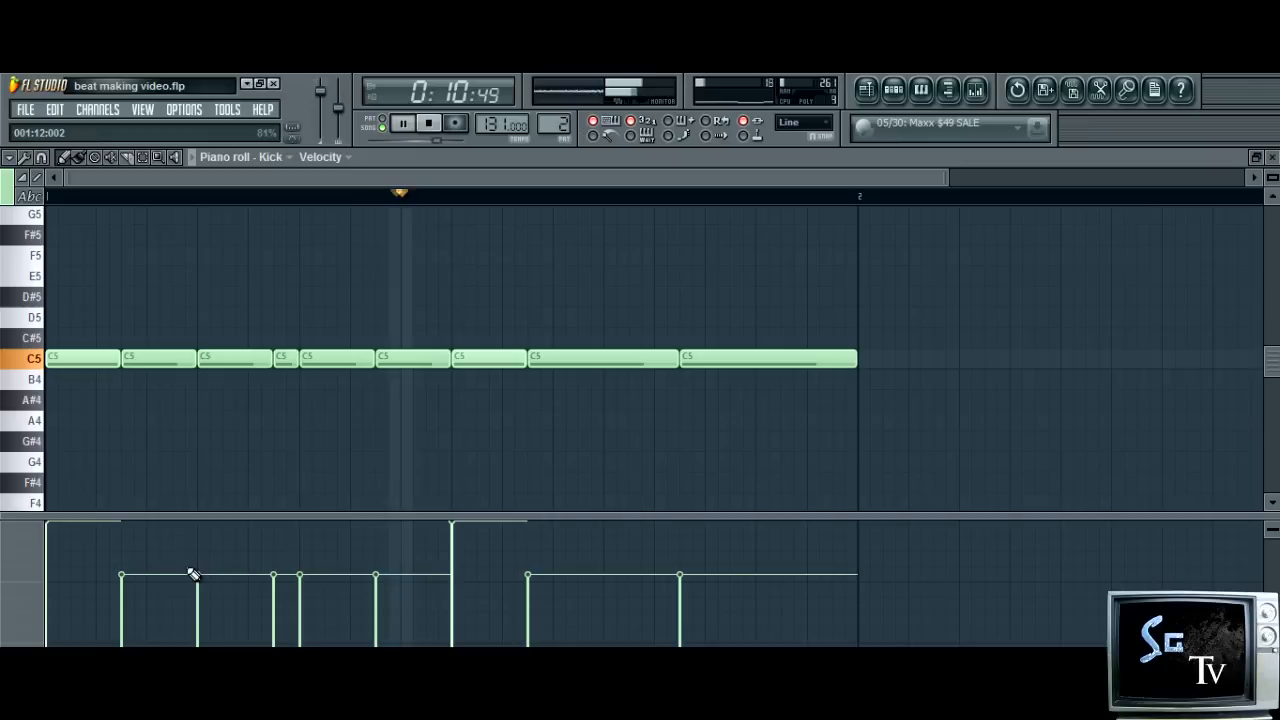
{"action": "left_click", "coordinate": [146, 551]}
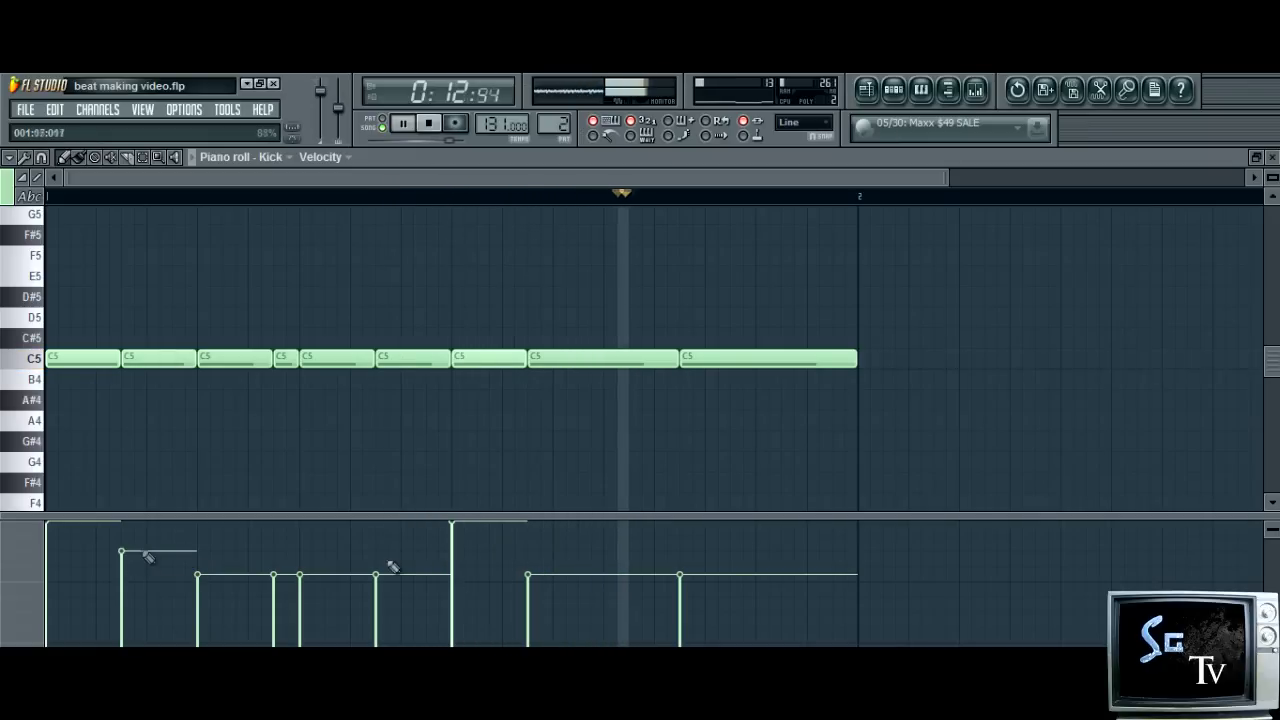
{"action": "left_click", "coordinate": [528, 551]}
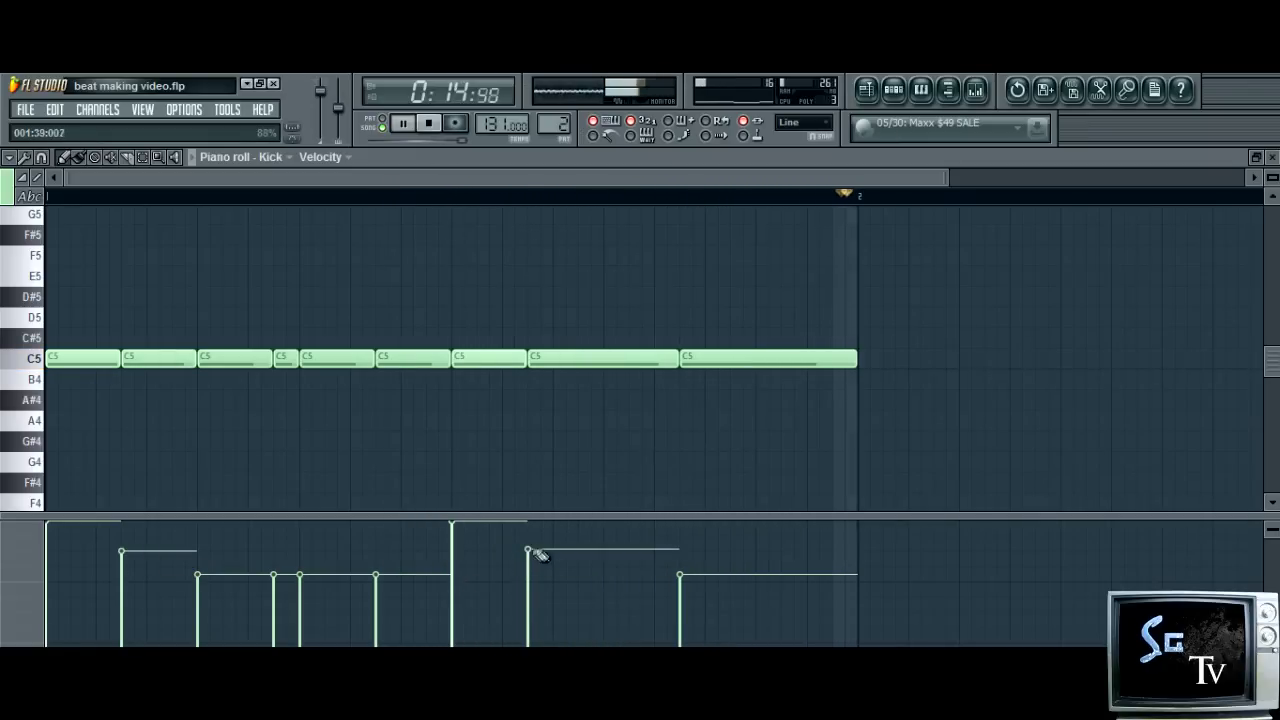
Set the velocity of the fifth Kick note to 98% and of the third and ninth notes to 95%, and stop playback
{"action": "left_click", "coordinate": [303, 528]}
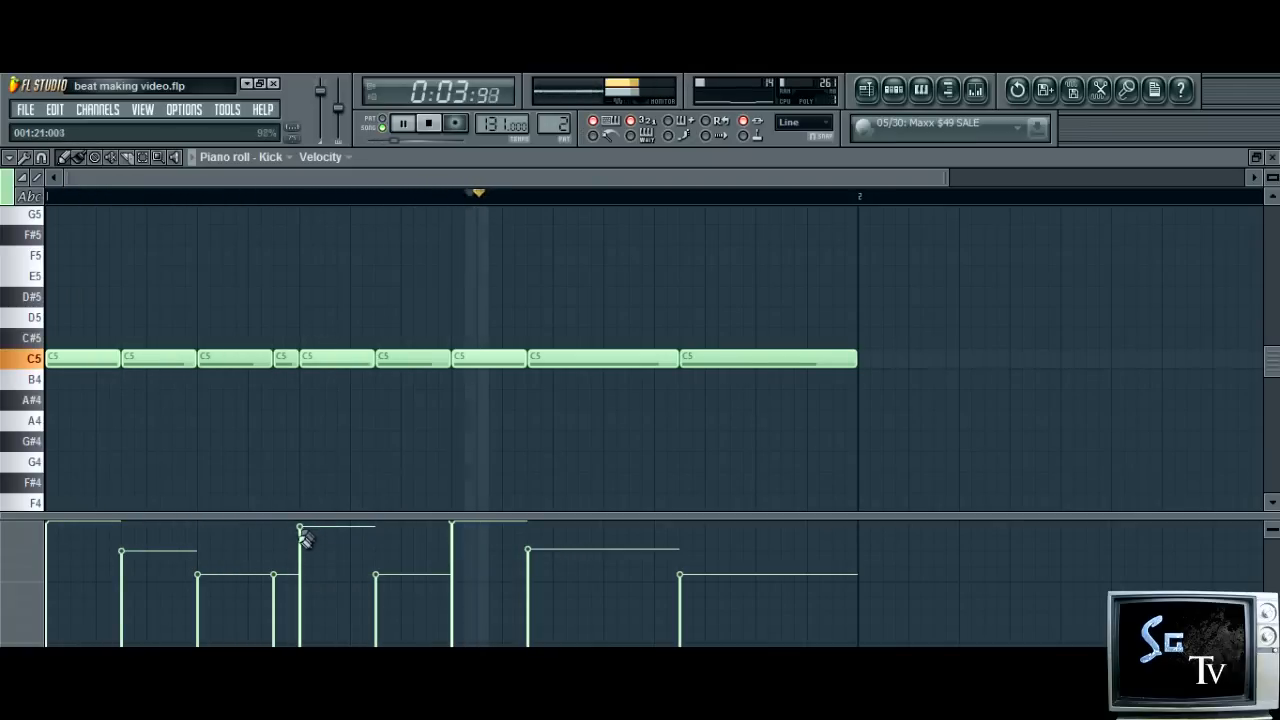
{"action": "left_click", "coordinate": [692, 520]}
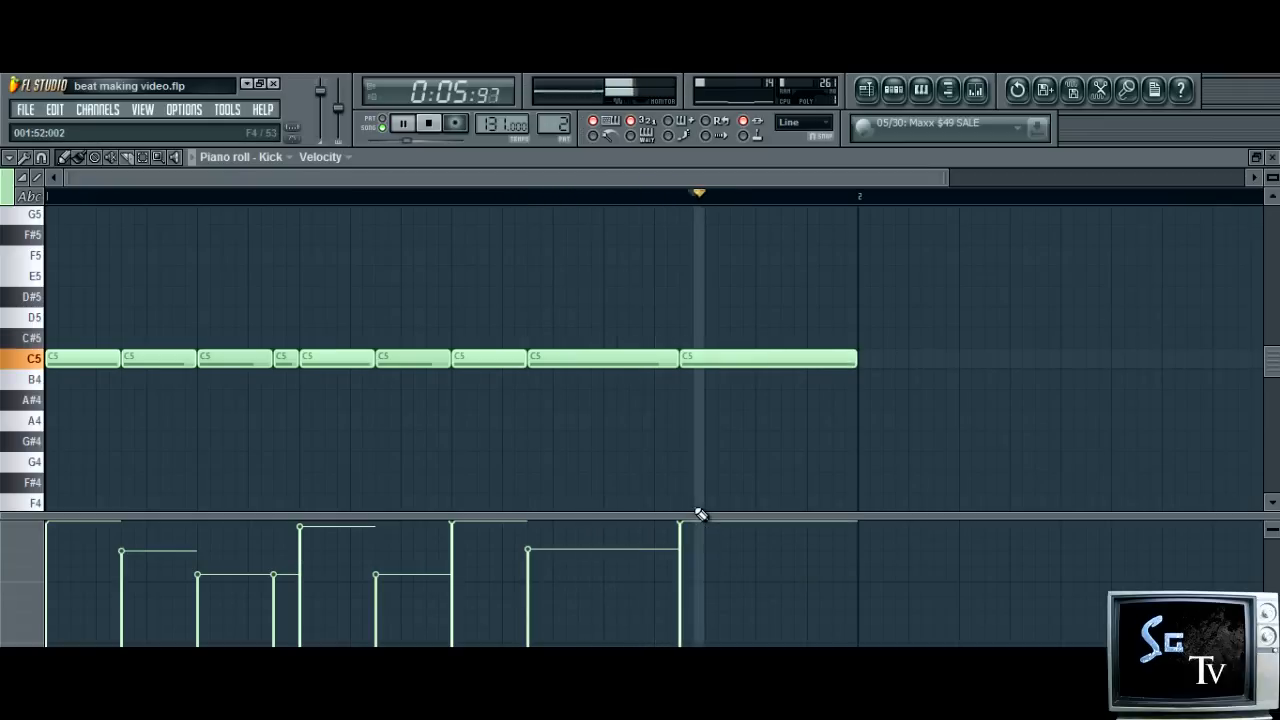
{"action": "left_click", "coordinate": [688, 535]}
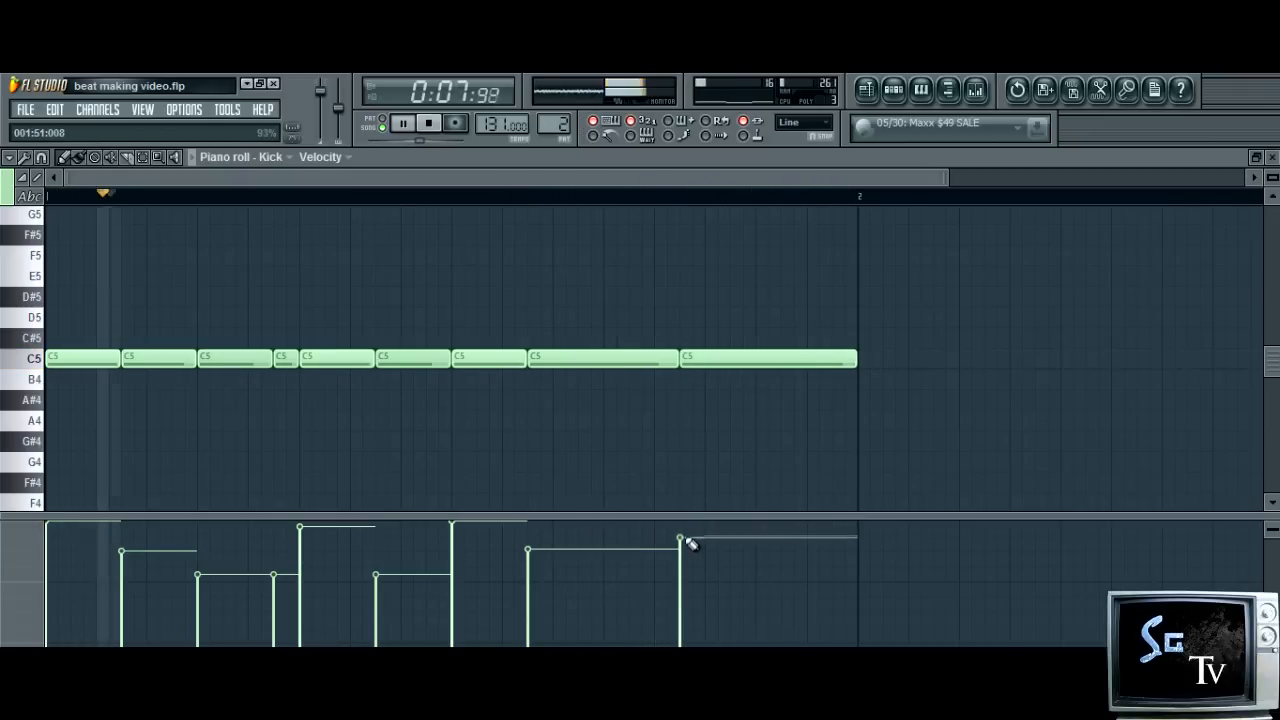
{"action": "left_click", "coordinate": [197, 537]}
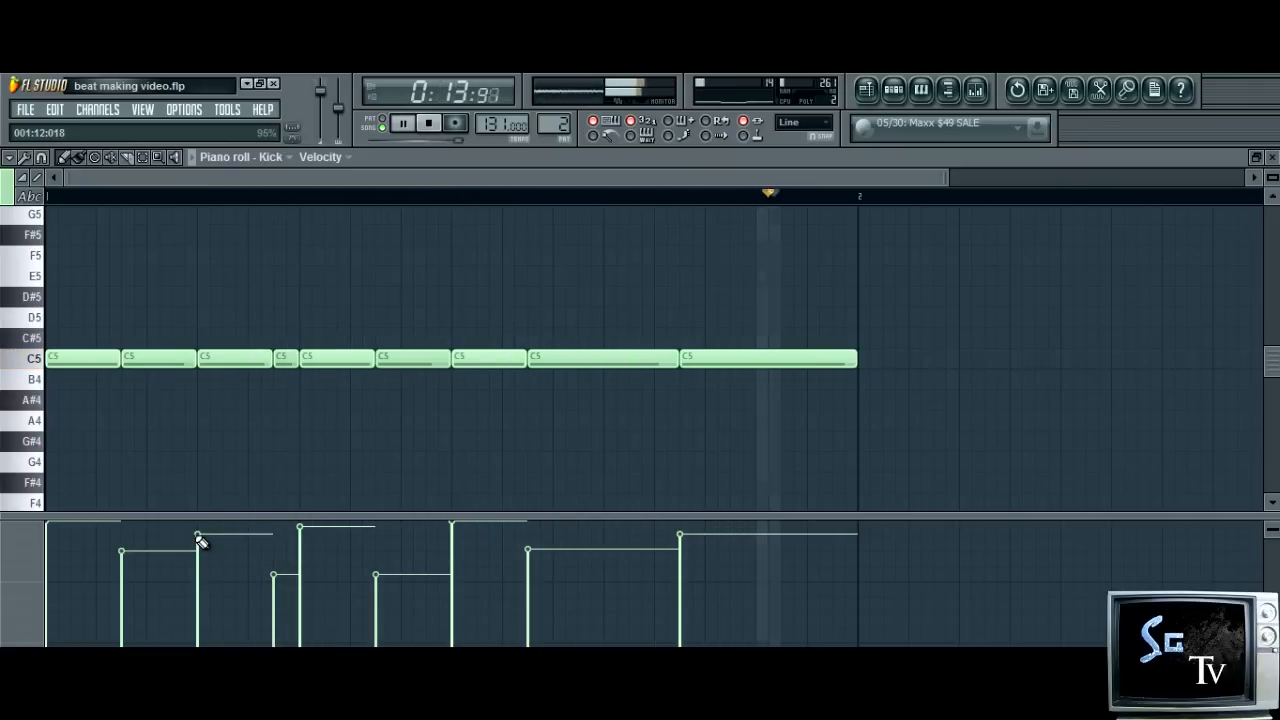
{"action": "key", "text": "space"}
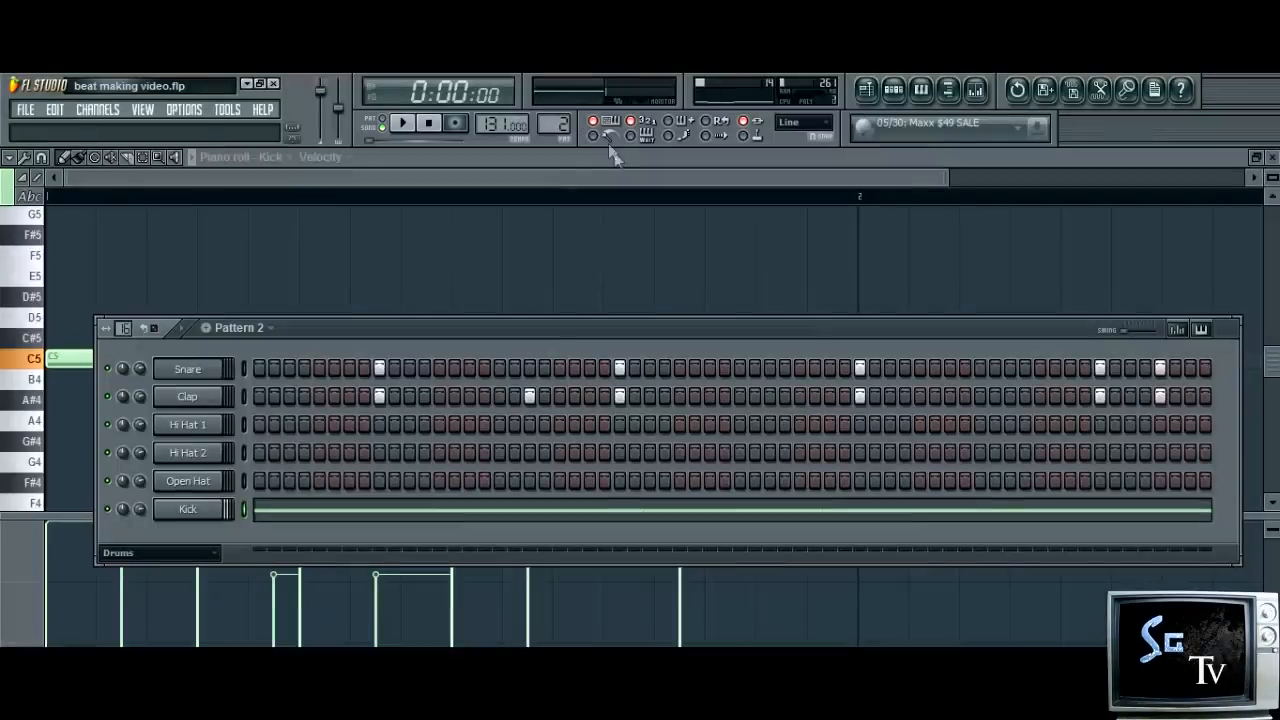
Send the Snare and Clap steps to the piano roll and vary the Clap velocities, with the last note at 95%, and stop playback
{"action": "right_click", "coordinate": [221, 368]}
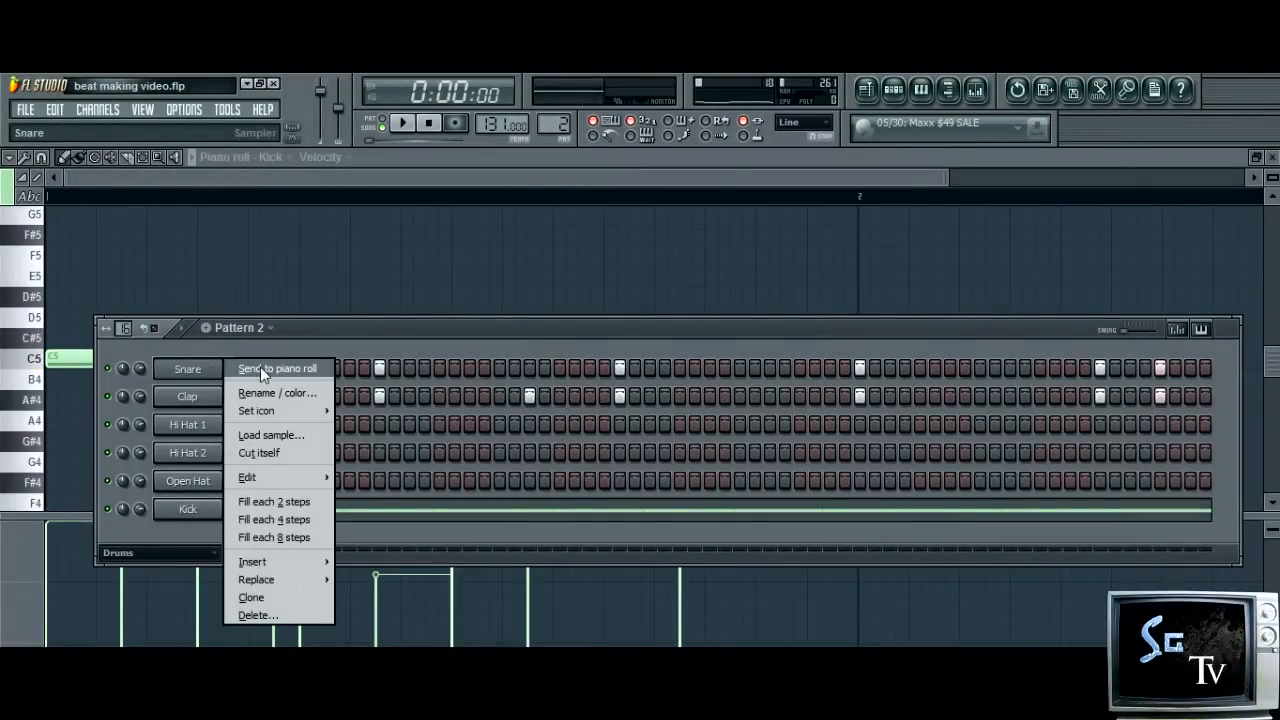
{"action": "left_click", "coordinate": [262, 368]}
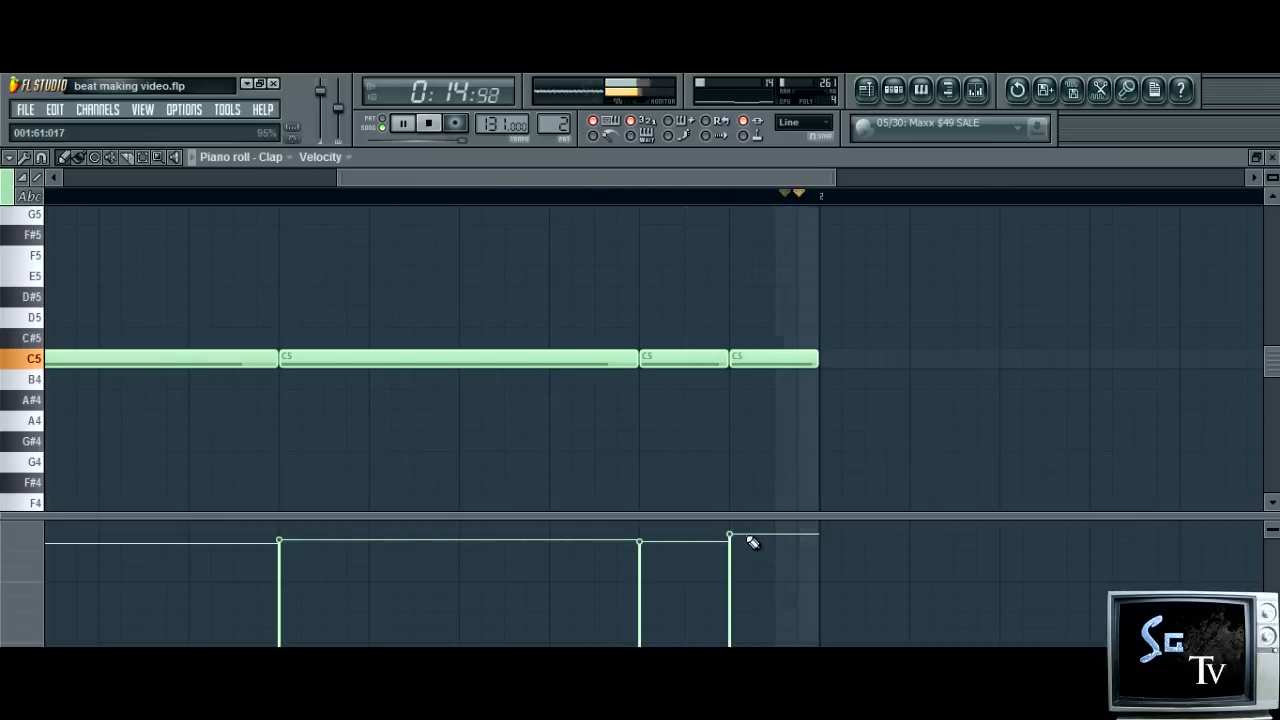
{"action": "key", "text": "space"}
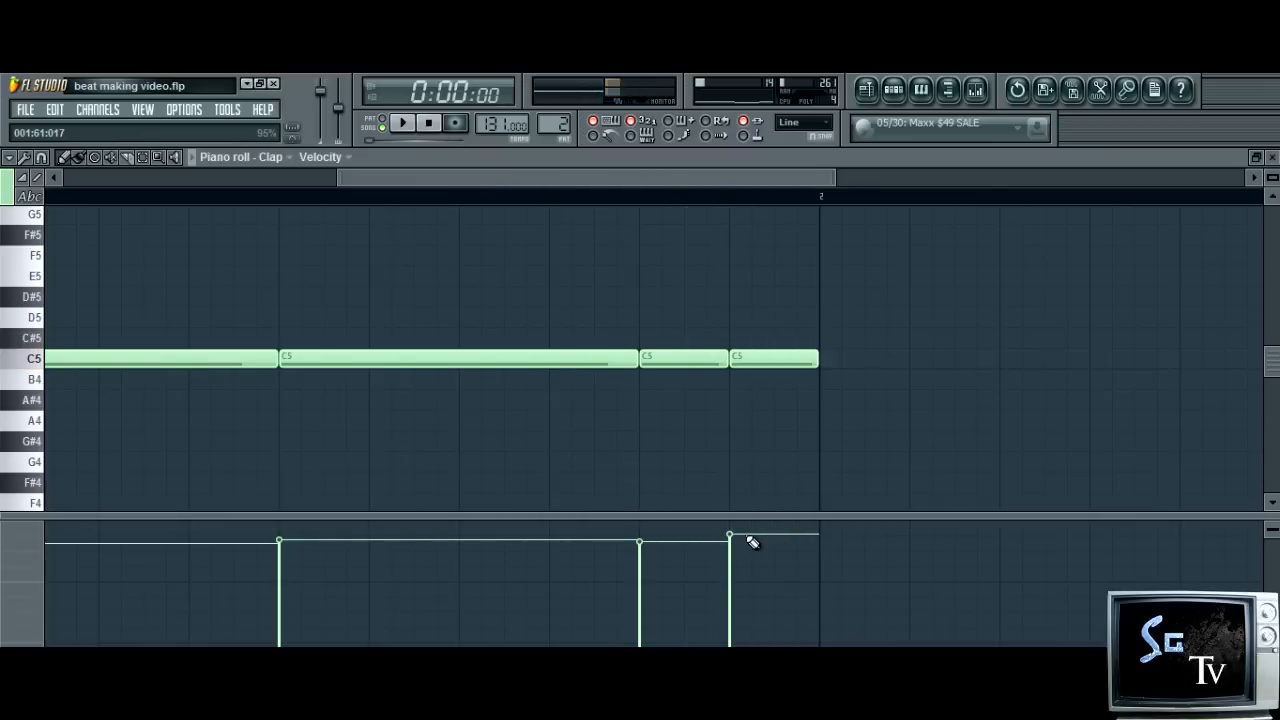
Copy the notes of all drum channels from Pattern 2 into the empty Pattern 3
{"action": "left_click", "coordinate": [898, 100]}
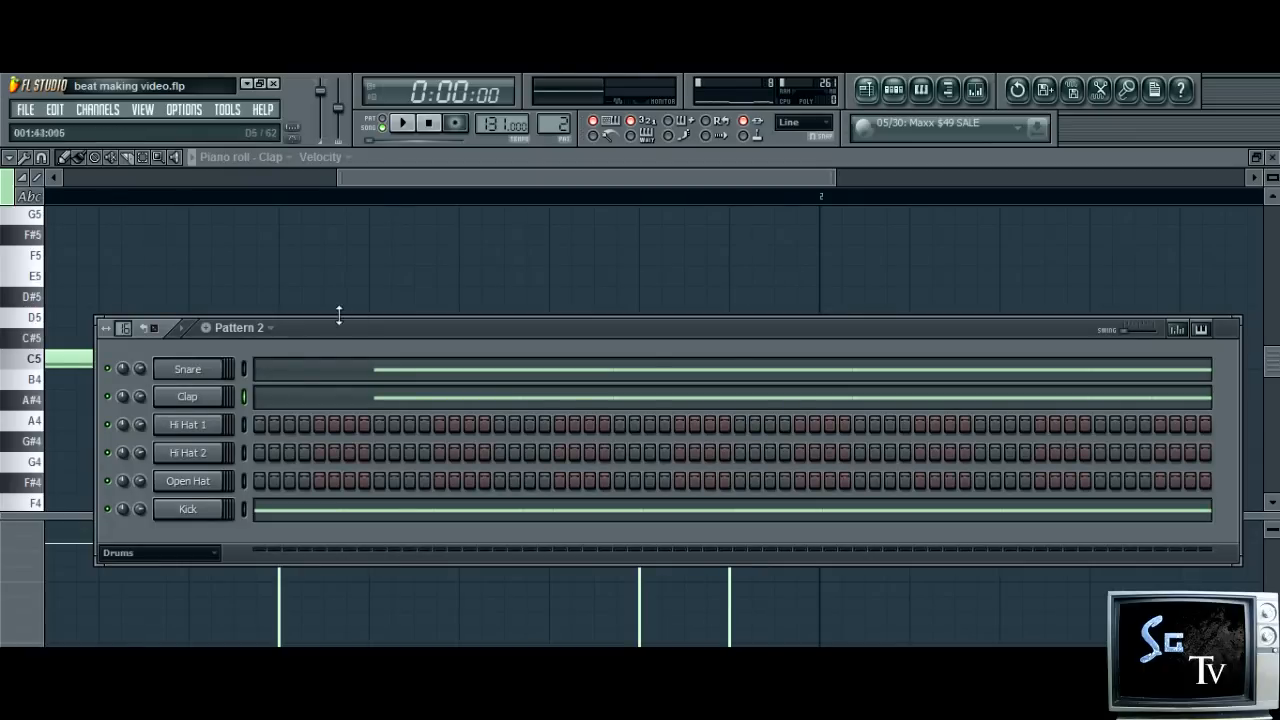
{"action": "key", "text": "ctrl+a"}
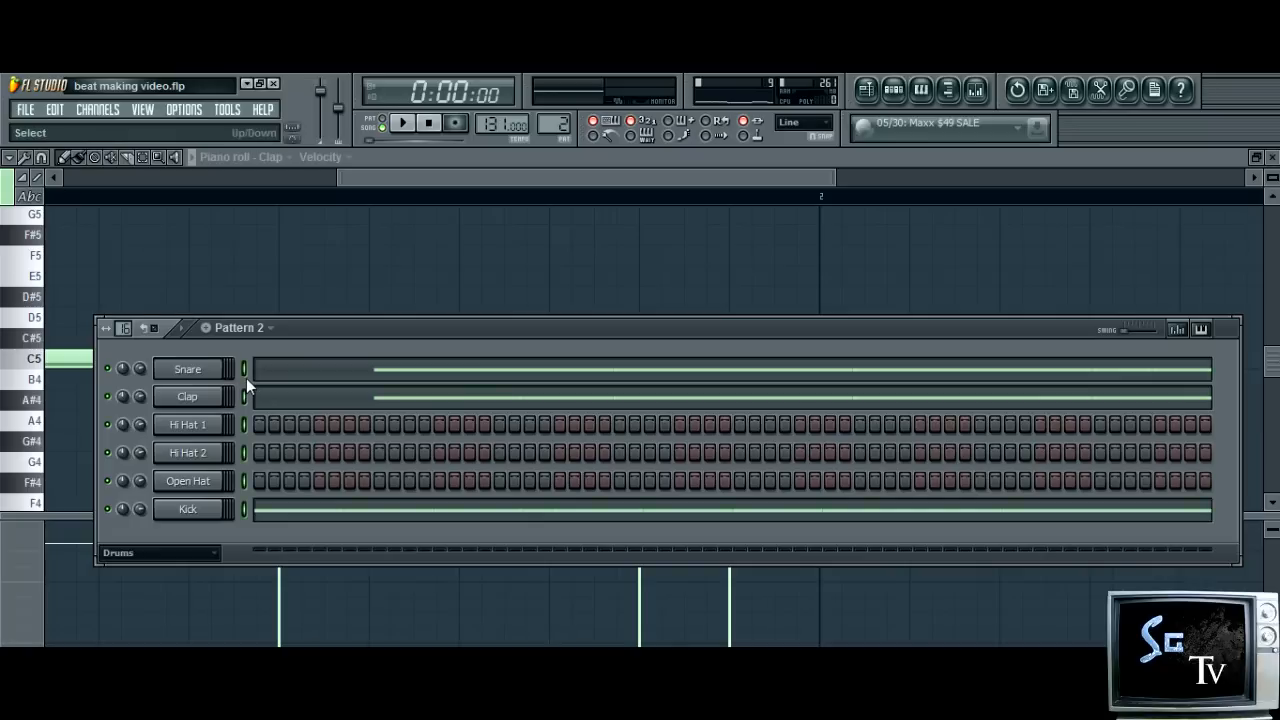
{"action": "left_click", "coordinate": [55, 112]}
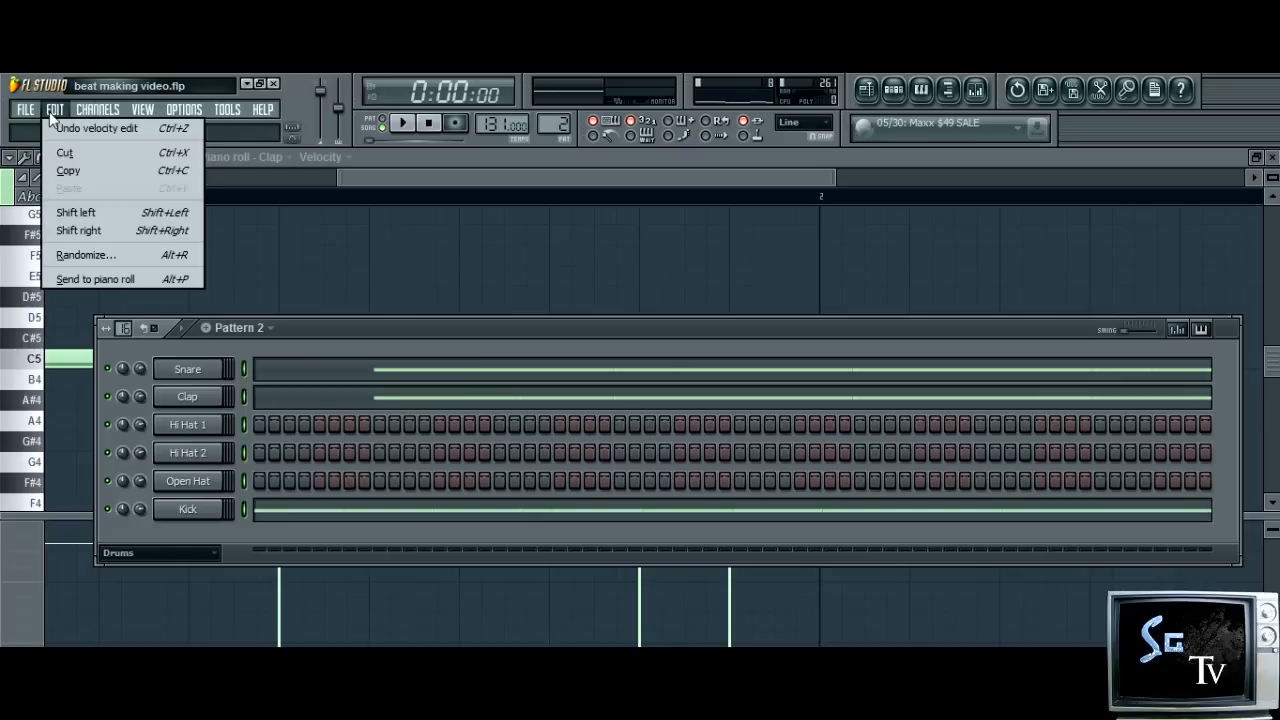
{"action": "left_click", "coordinate": [91, 170]}
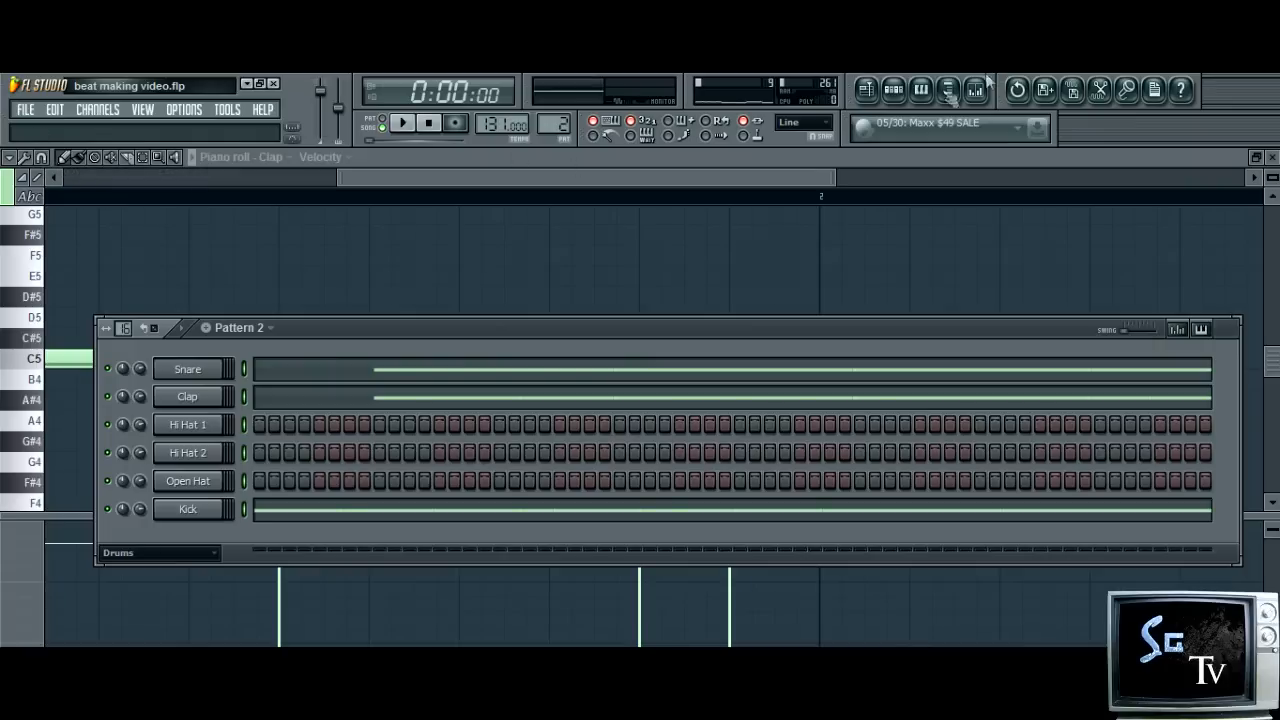
{"action": "left_click", "coordinate": [893, 89]}
{"action": "left_click", "coordinate": [893, 89]}
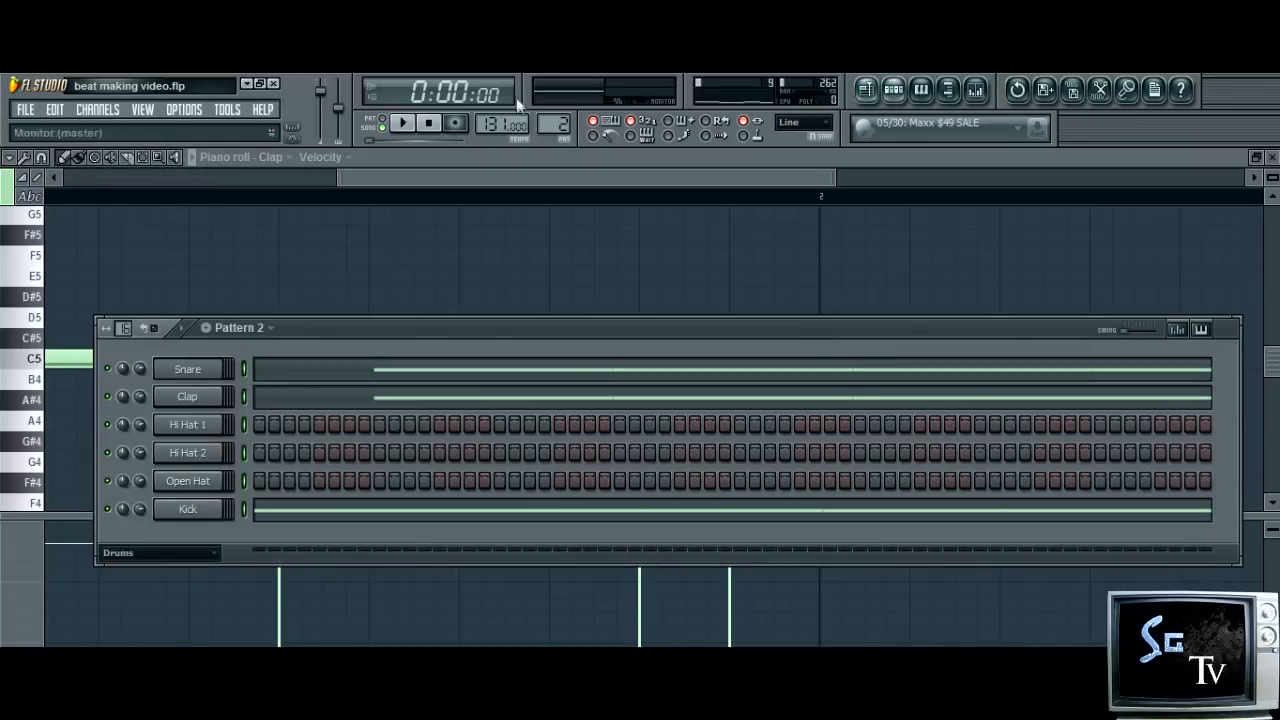
{"action": "scroll", "coordinate": [550, 123], "scroll_direction": "up", "scroll_amount": 1}
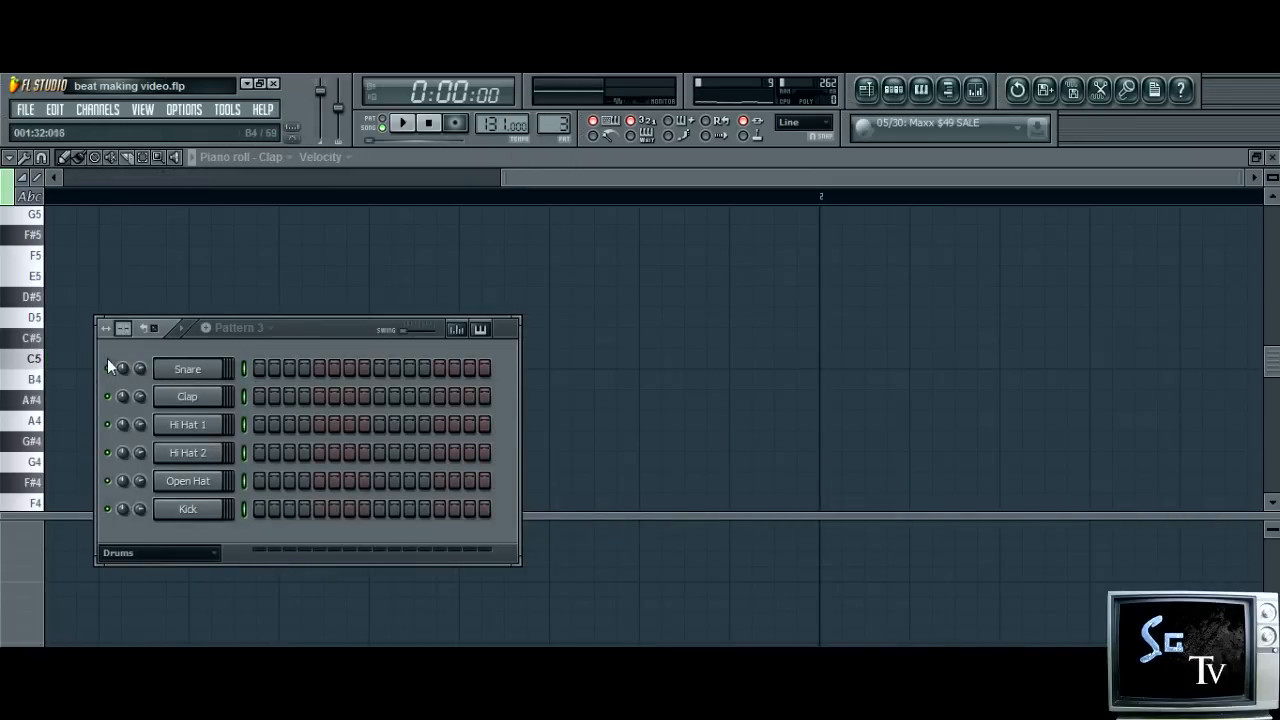
{"action": "left_click", "coordinate": [55, 110]}
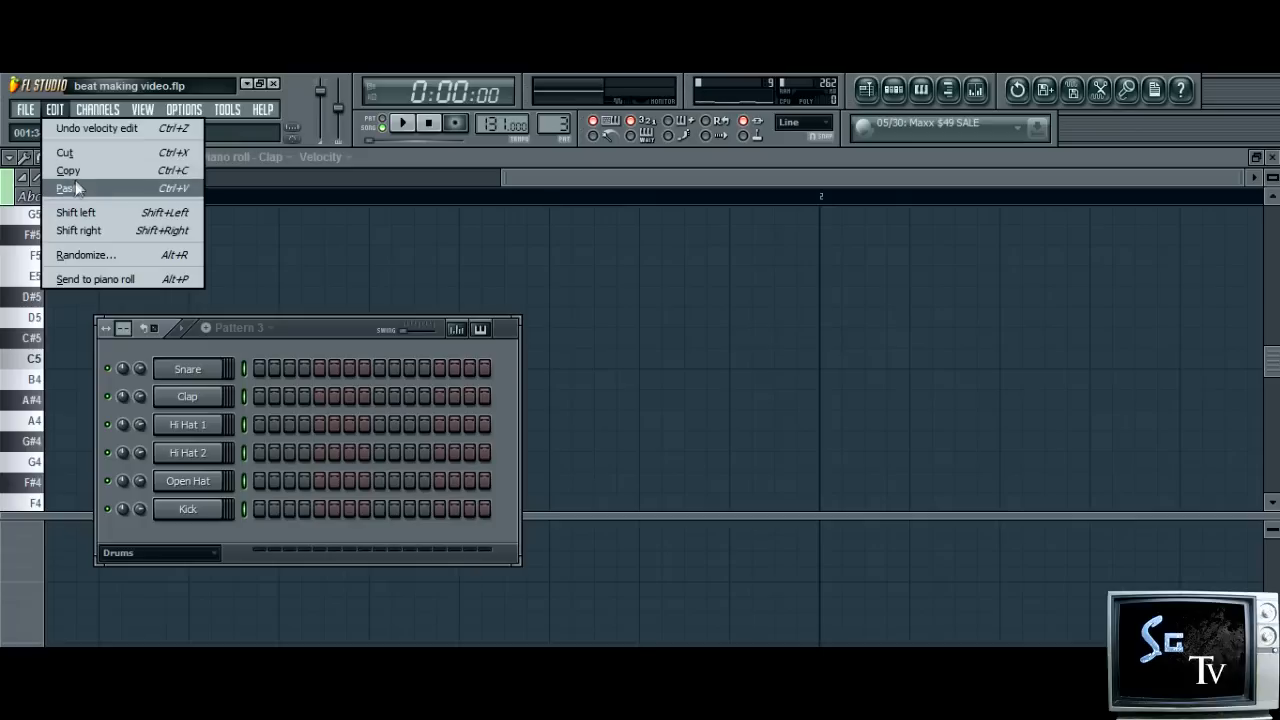
{"action": "left_click", "coordinate": [90, 183]}
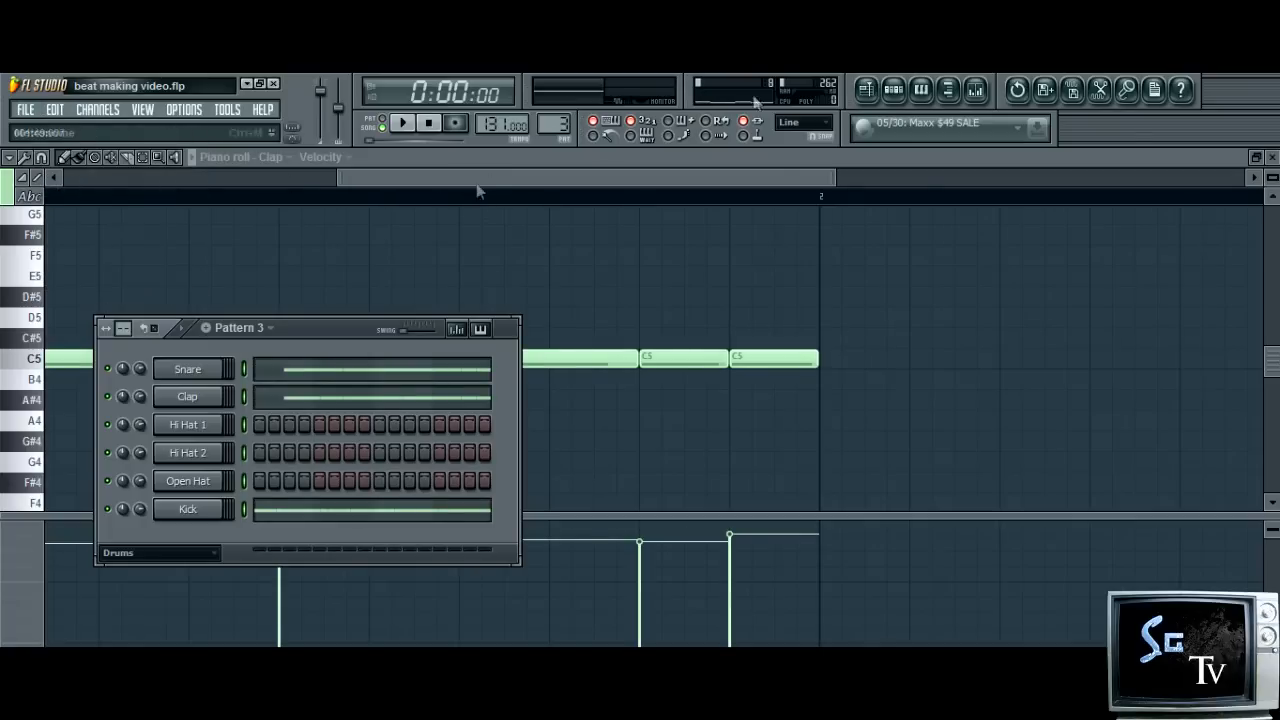
In the playlist, remove the Pattern 2 clip at bar 5 and place a Pattern 3 clip at bar 5 on Track 3
{"action": "left_click", "coordinate": [866, 89]}
{"action": "right_click", "coordinate": [540, 299]}
{"action": "left_click", "coordinate": [540, 326]}
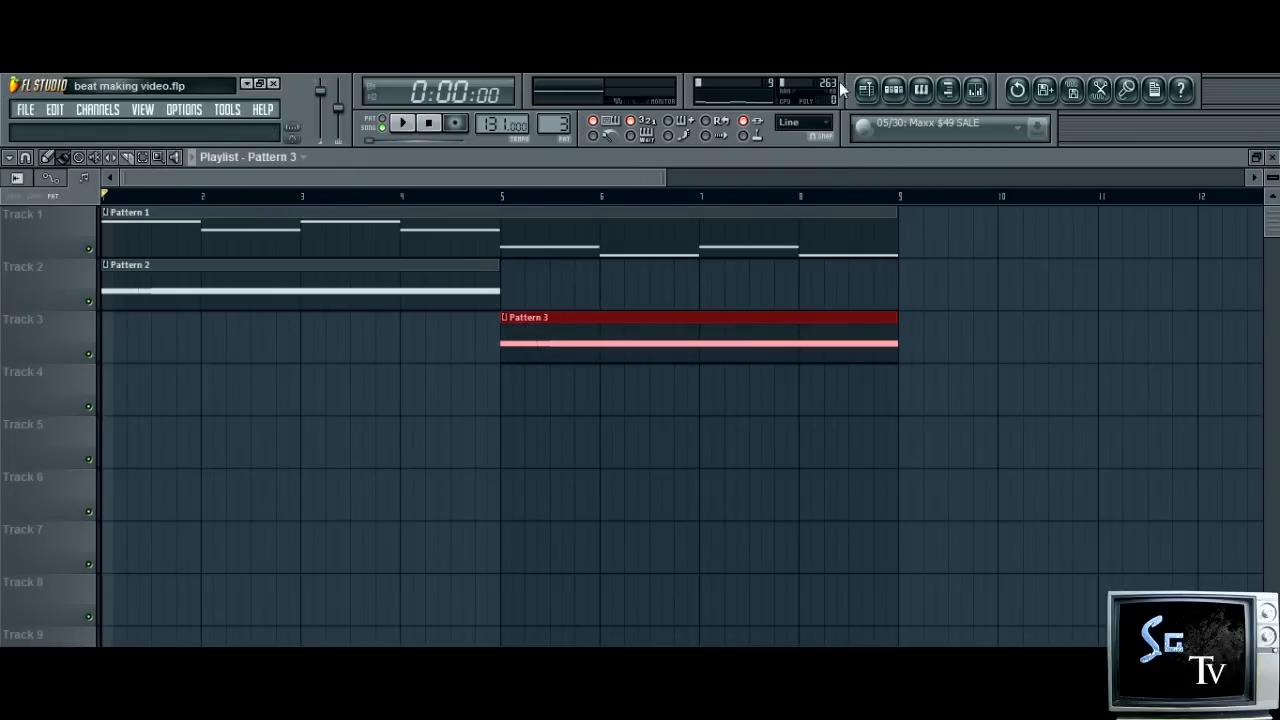
Shorten the step sequencer display of Pattern 2 to 16 steps per channel and return to the playlist
{"action": "left_click", "coordinate": [893, 89]}
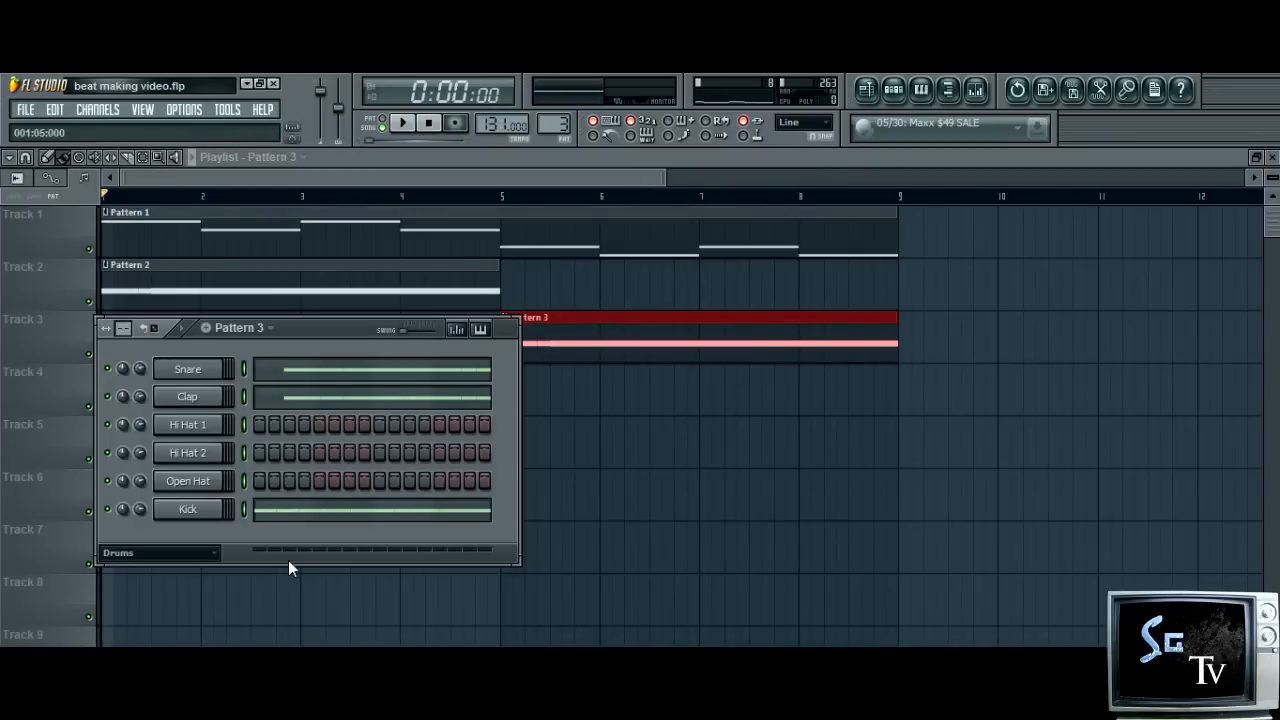
{"action": "scroll", "coordinate": [553, 124], "scroll_direction": "down", "scroll_amount": 1}
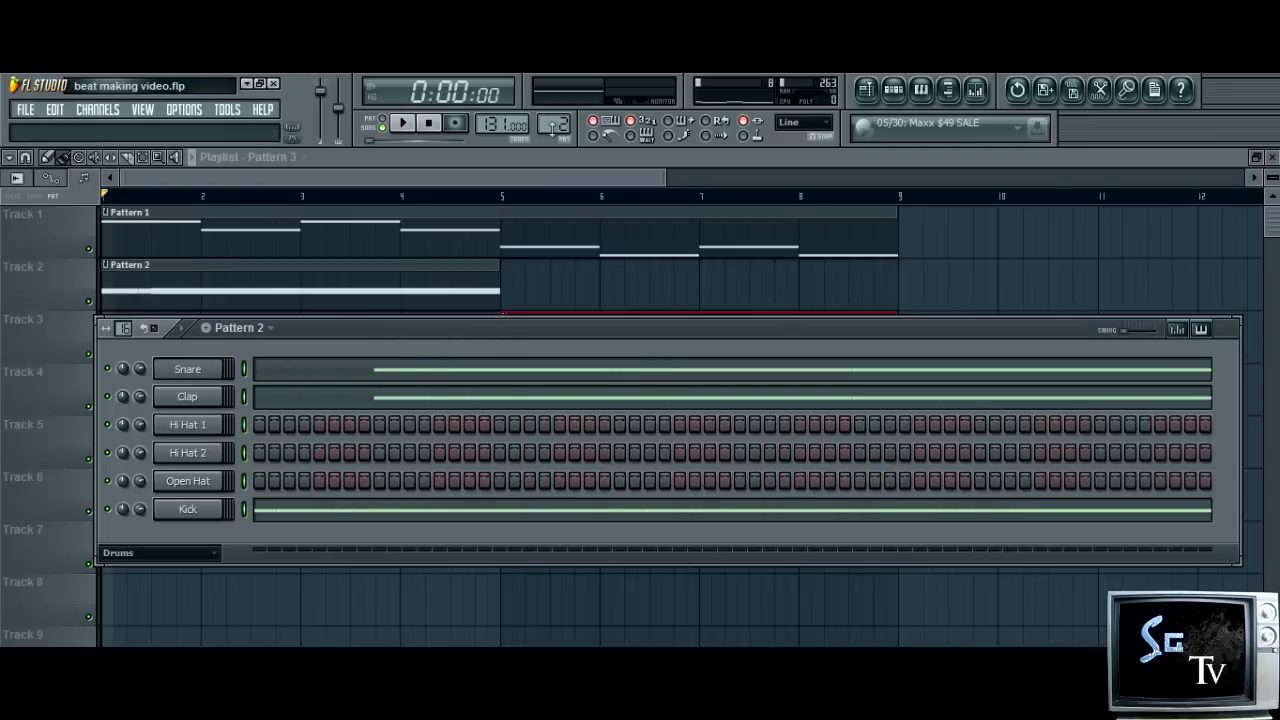
{"action": "left_click_drag", "start_coordinate": [124, 328], "coordinate": [145, 317]}
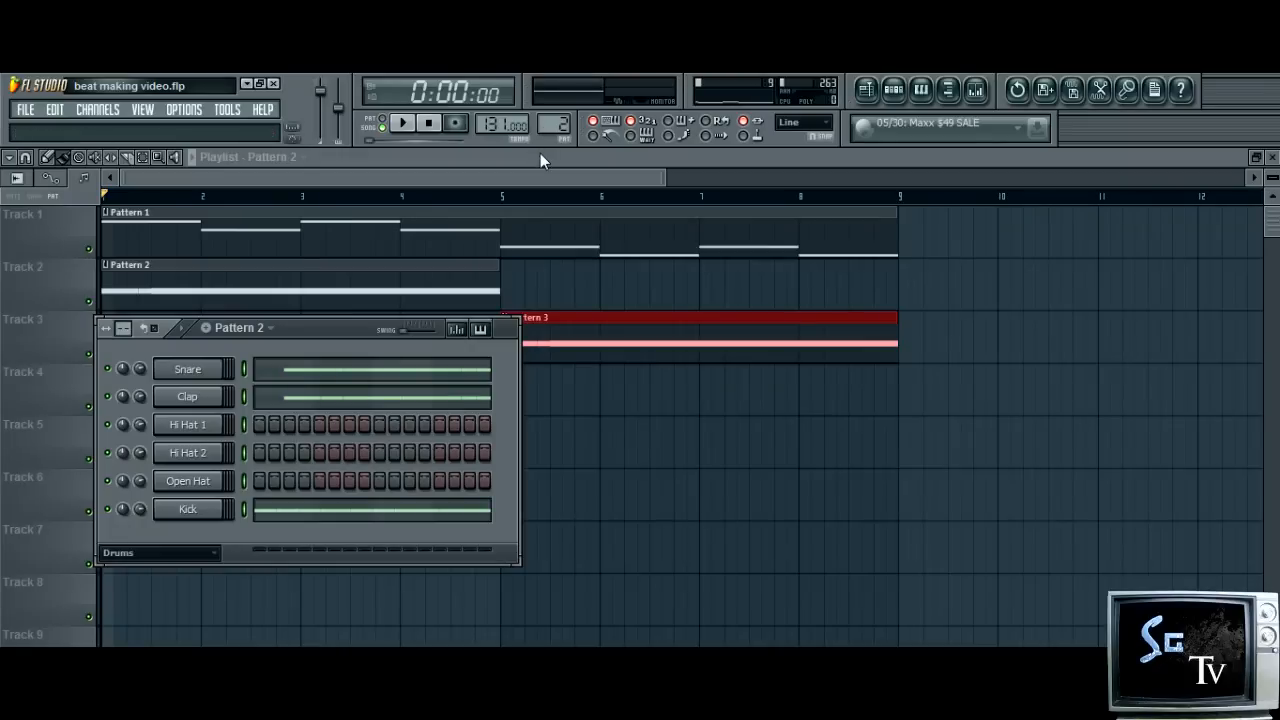
{"action": "key", "text": "F6"}
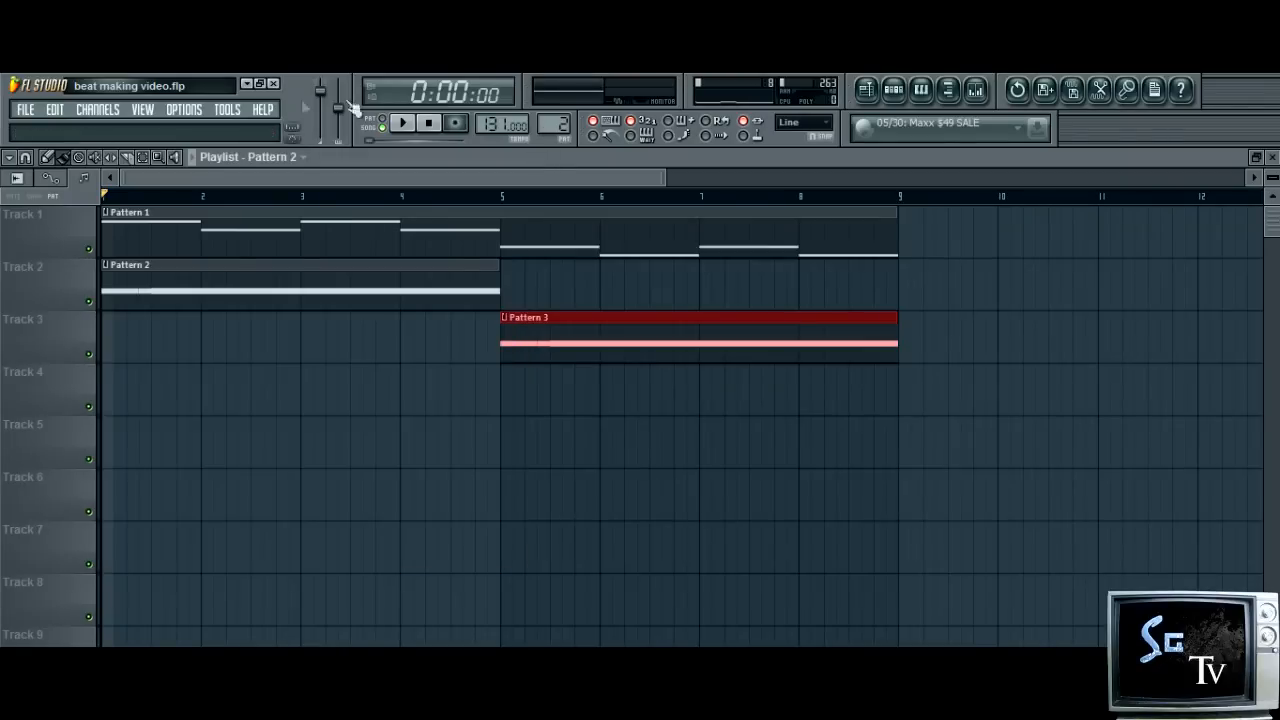
Start song playback and open the Kick notes of Pattern 3 in the piano roll
{"action": "left_click", "coordinate": [410, 128]}
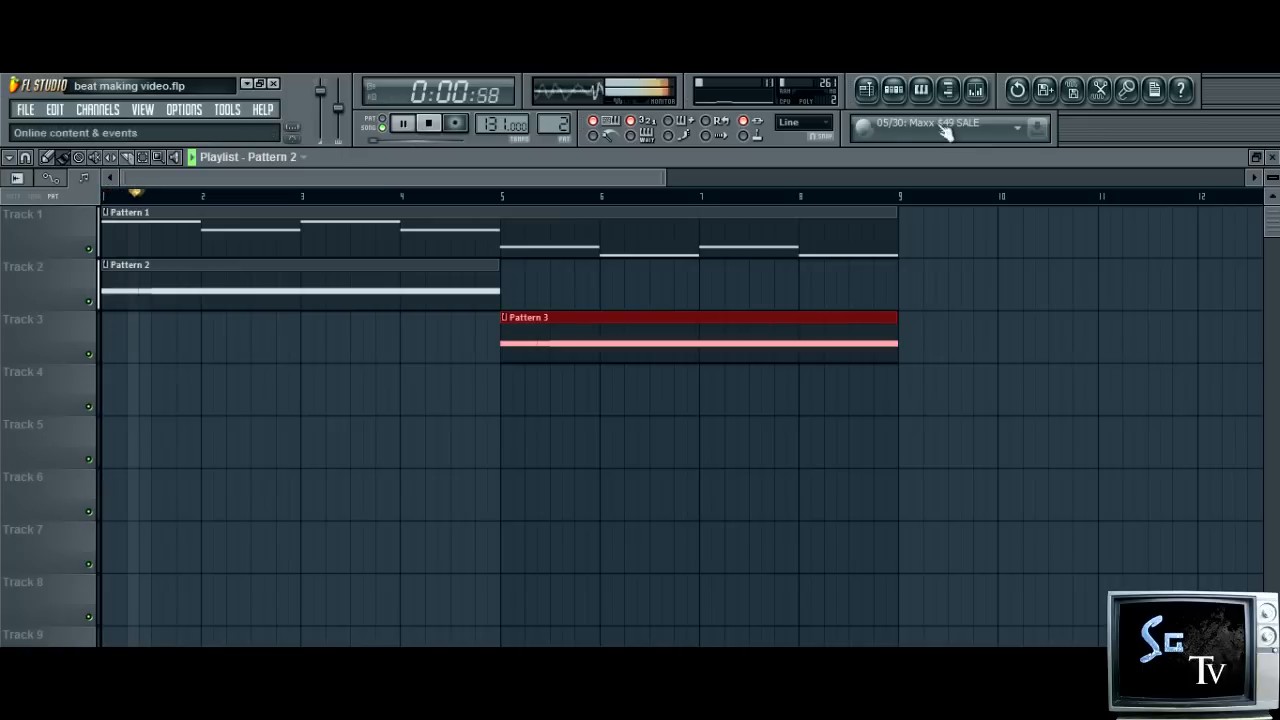
{"action": "left_click", "coordinate": [894, 90]}
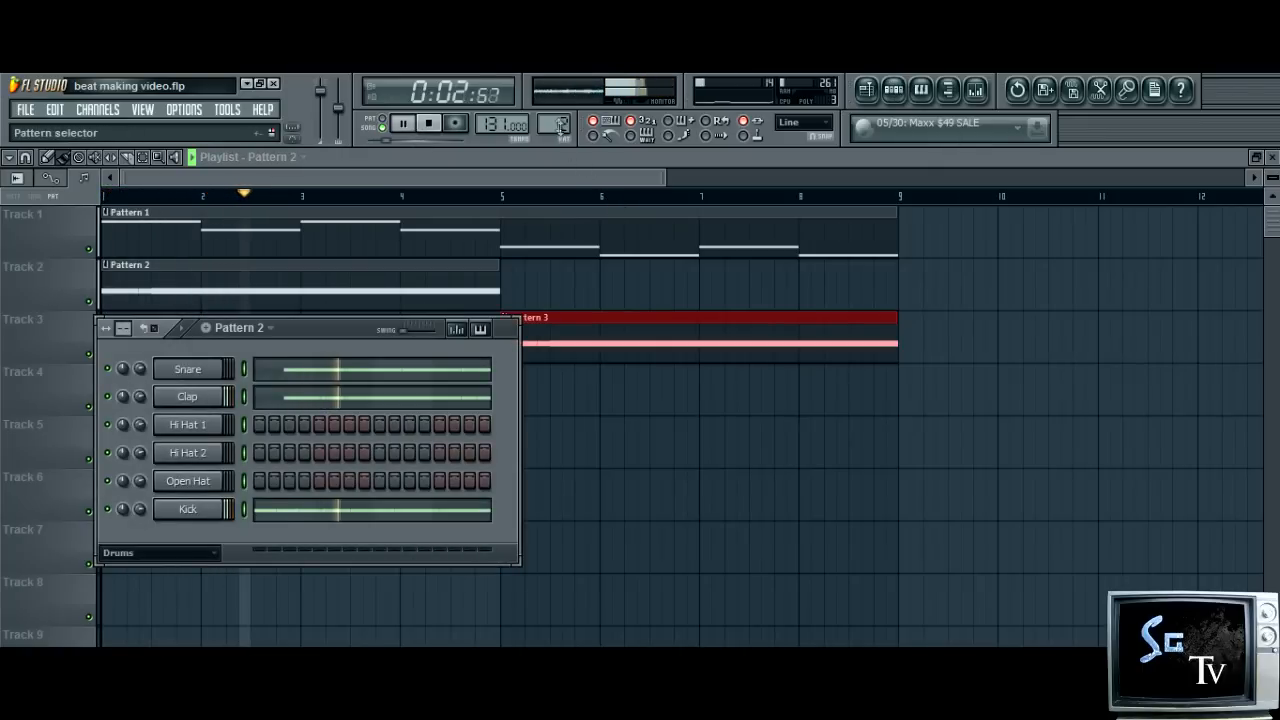
{"action": "left_click_drag", "start_coordinate": [554, 124], "coordinate": [554, 114]}
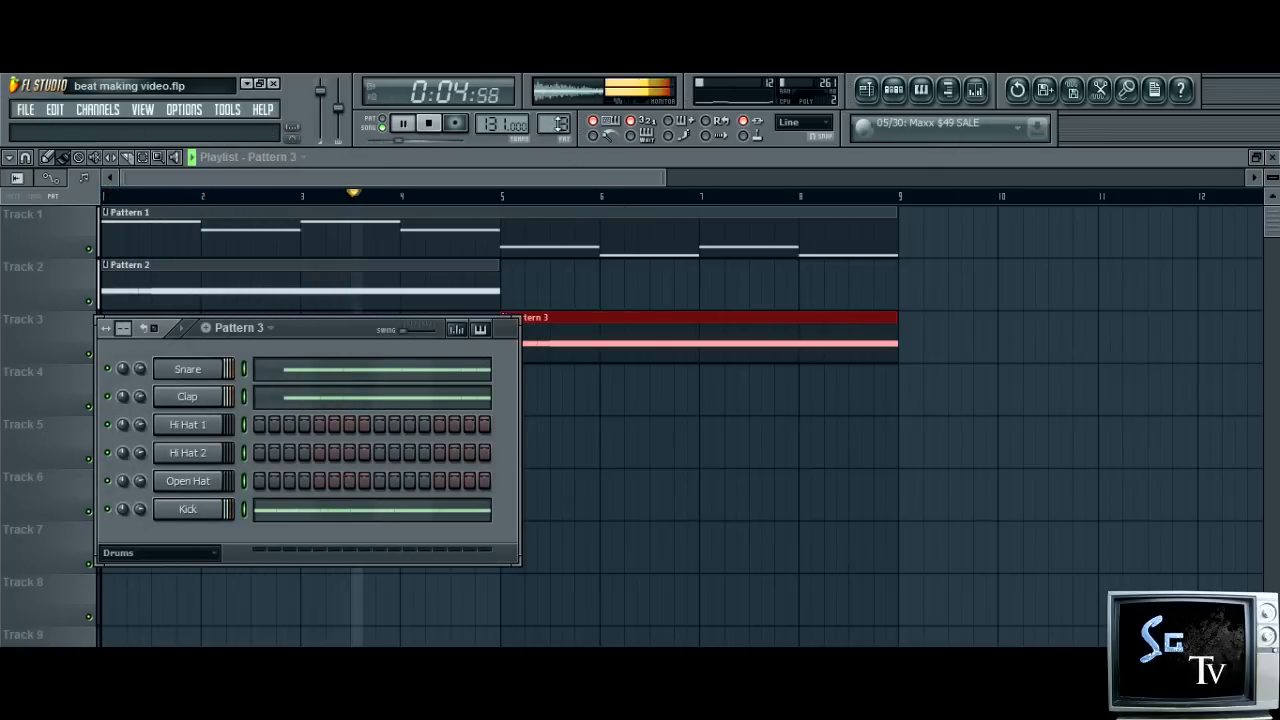
{"action": "left_click", "coordinate": [445, 508]}
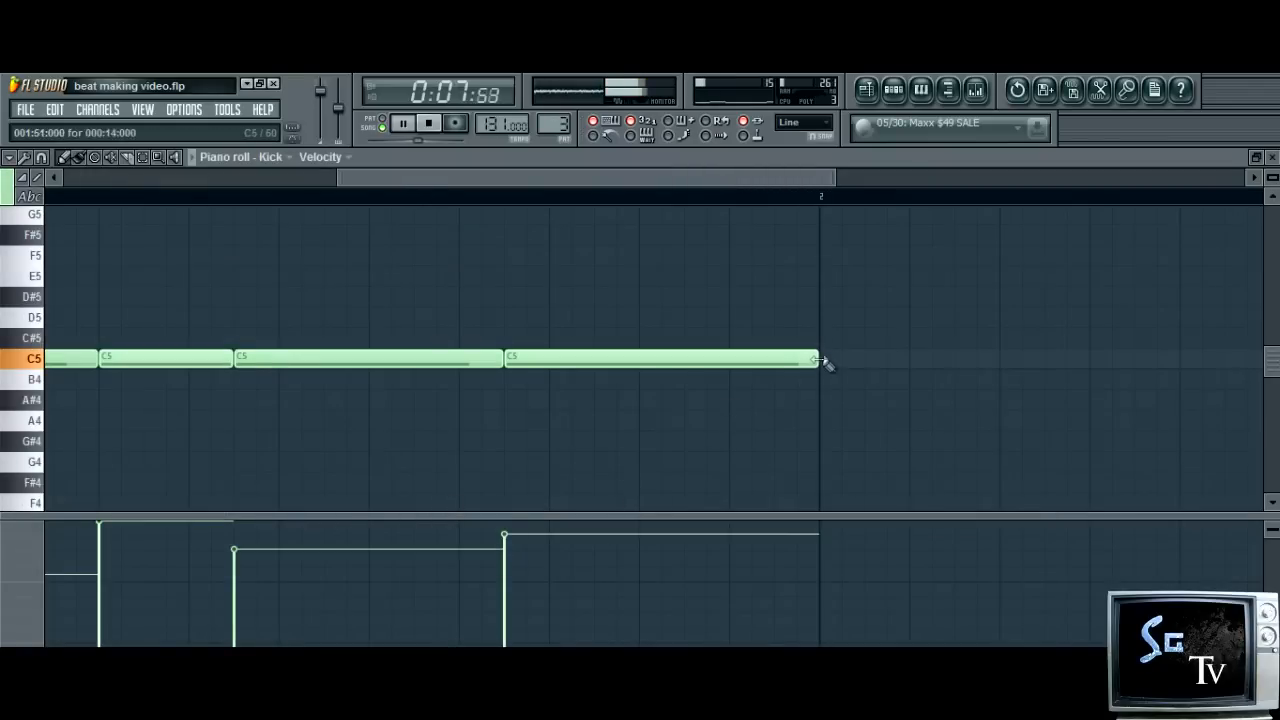
Set the piano roll snap to 1/3 beat and shorten the last Kick note so it ends halfway through bar 4
{"action": "left_click", "coordinate": [9, 157]}
{"action": "mouse_move", "coordinate": [40, 263]}
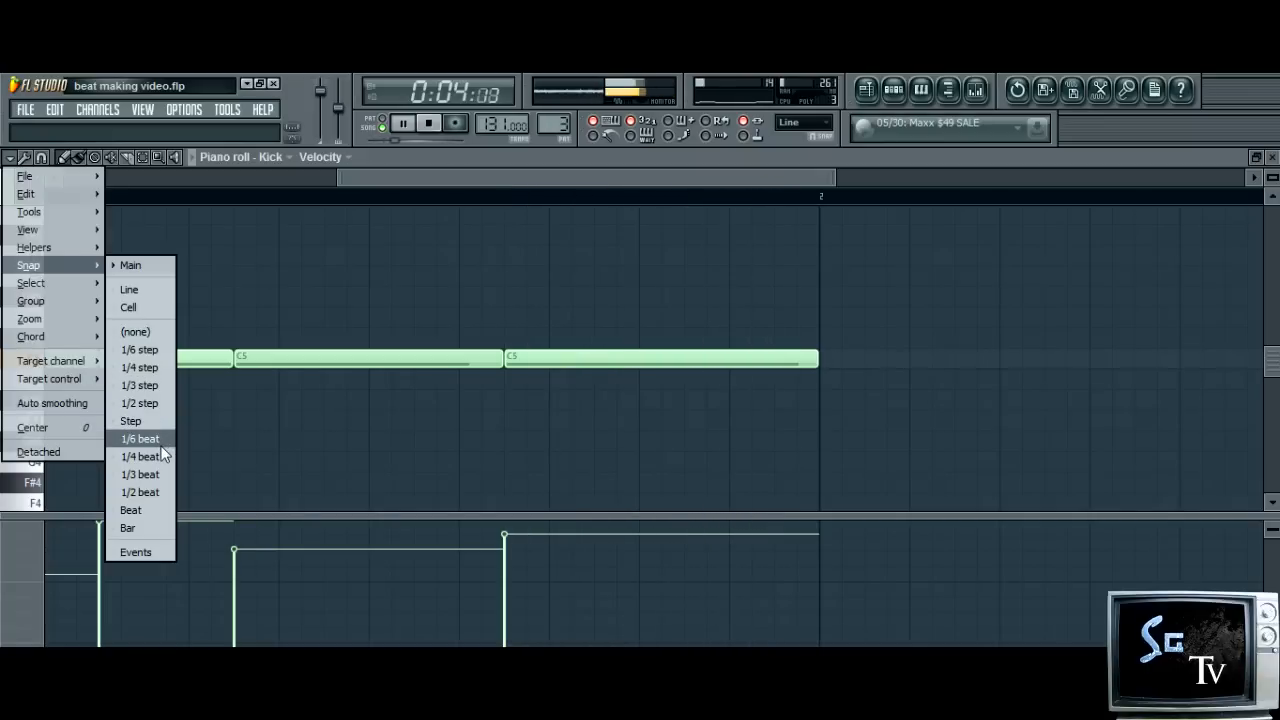
{"action": "left_click", "coordinate": [157, 471]}
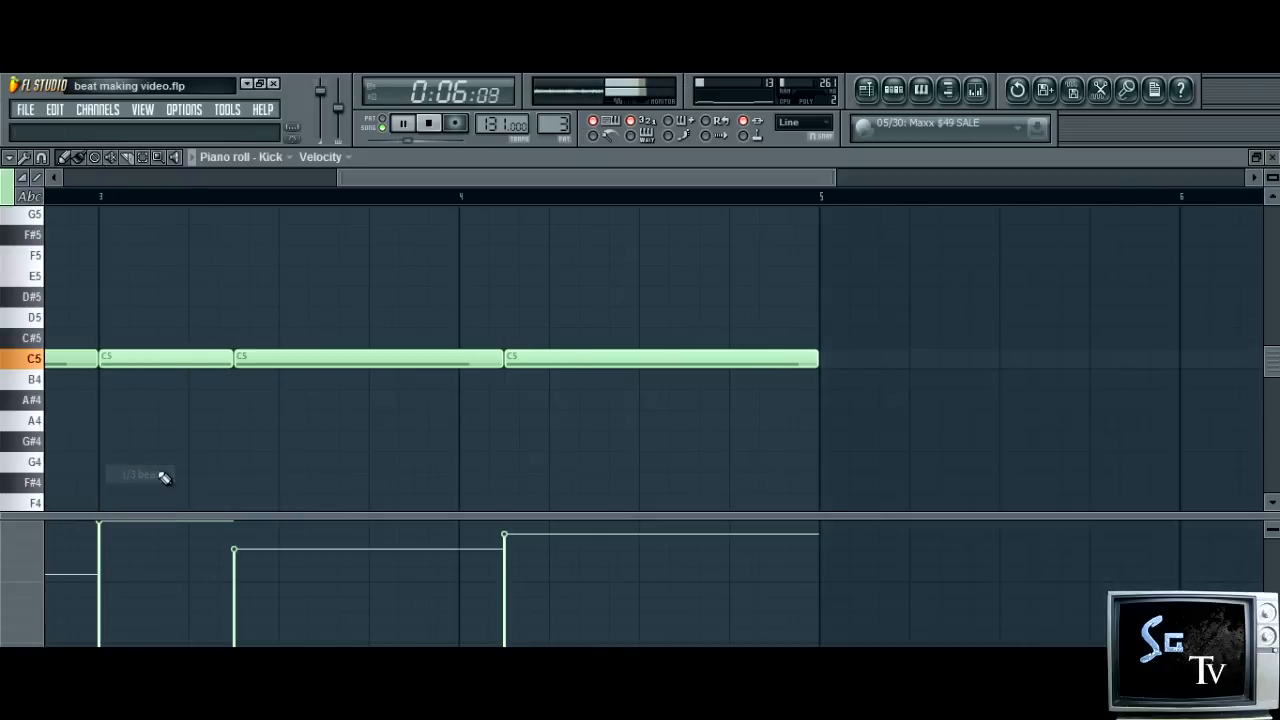
{"action": "left_click_drag", "start_coordinate": [818, 358], "coordinate": [638, 358]}
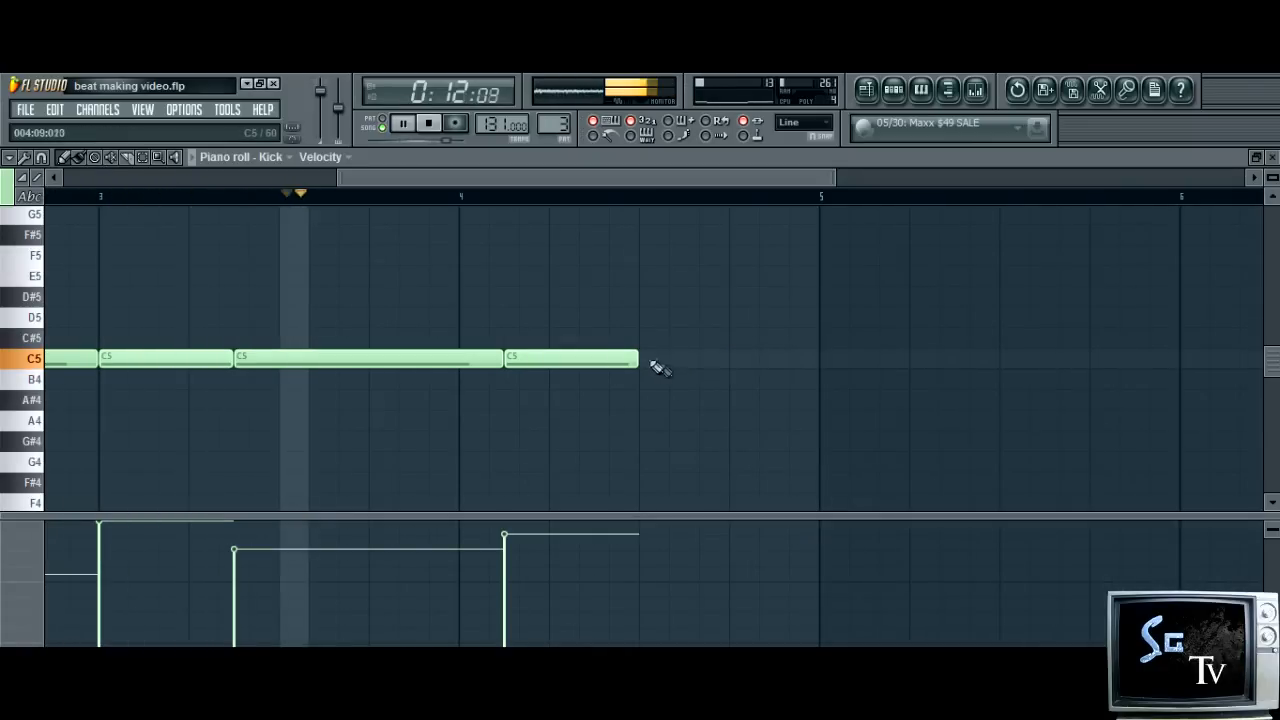
Add six short C5 Kick notes at 1/3-beat intervals across the second half of bar 4, vary their velocities and return to the step sequencer
{"action": "left_click", "coordinate": [654, 363]}
{"action": "left_click_drag", "start_coordinate": [770, 362], "coordinate": [649, 365]}
{"action": "left_click", "coordinate": [676, 360]}
{"action": "left_click", "coordinate": [706, 360]}
{"action": "left_click", "coordinate": [736, 360]}
{"action": "left_click", "coordinate": [766, 360]}
{"action": "left_click", "coordinate": [796, 360]}
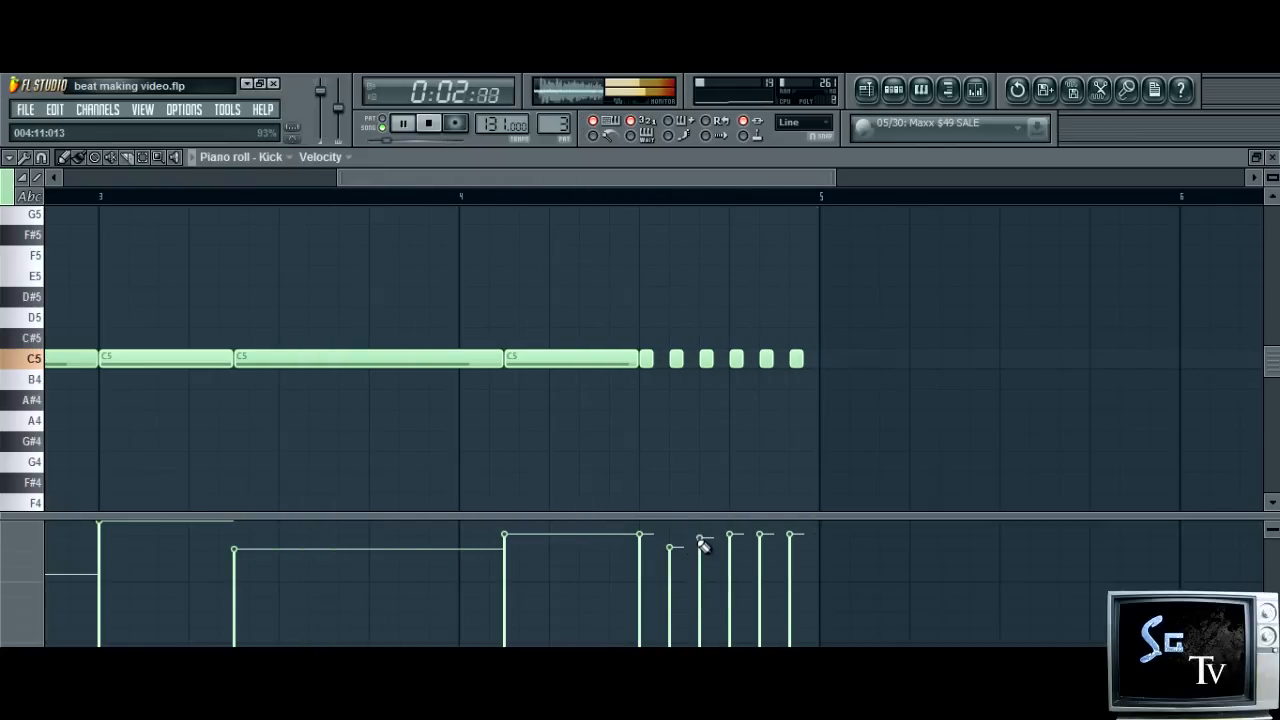
{"action": "left_click", "coordinate": [789, 549]}
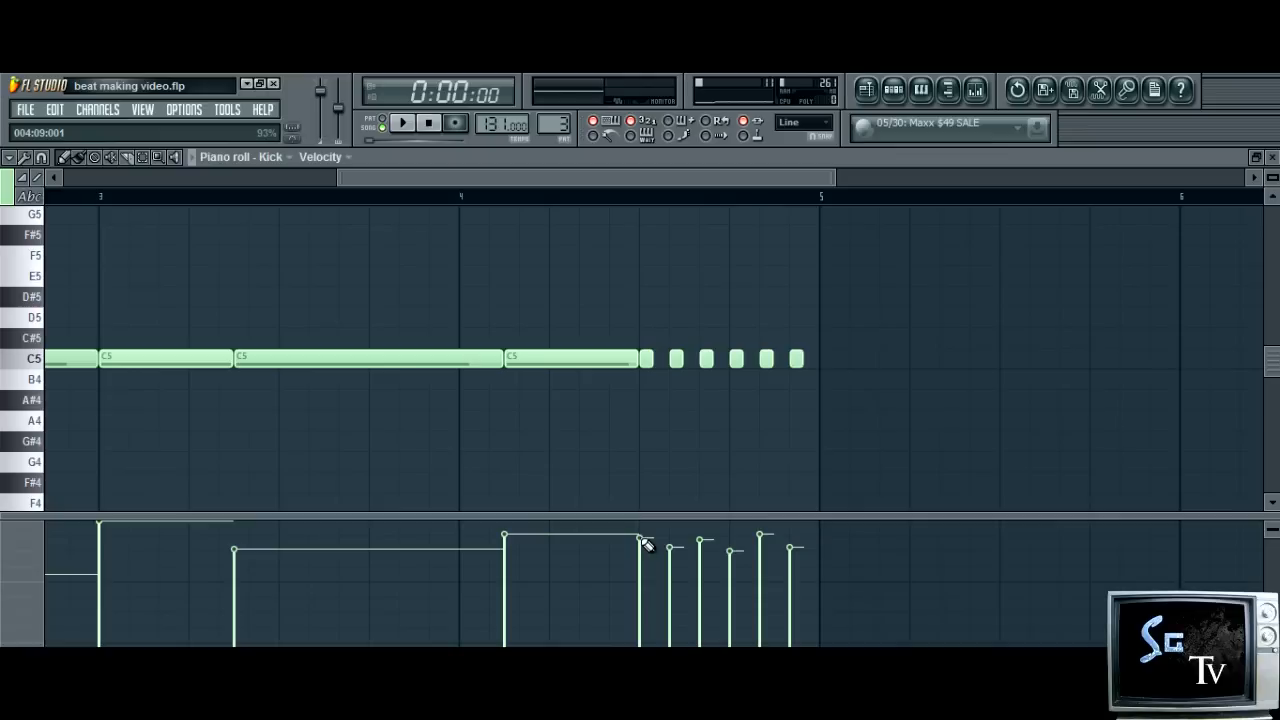
{"action": "left_click", "coordinate": [894, 89]}
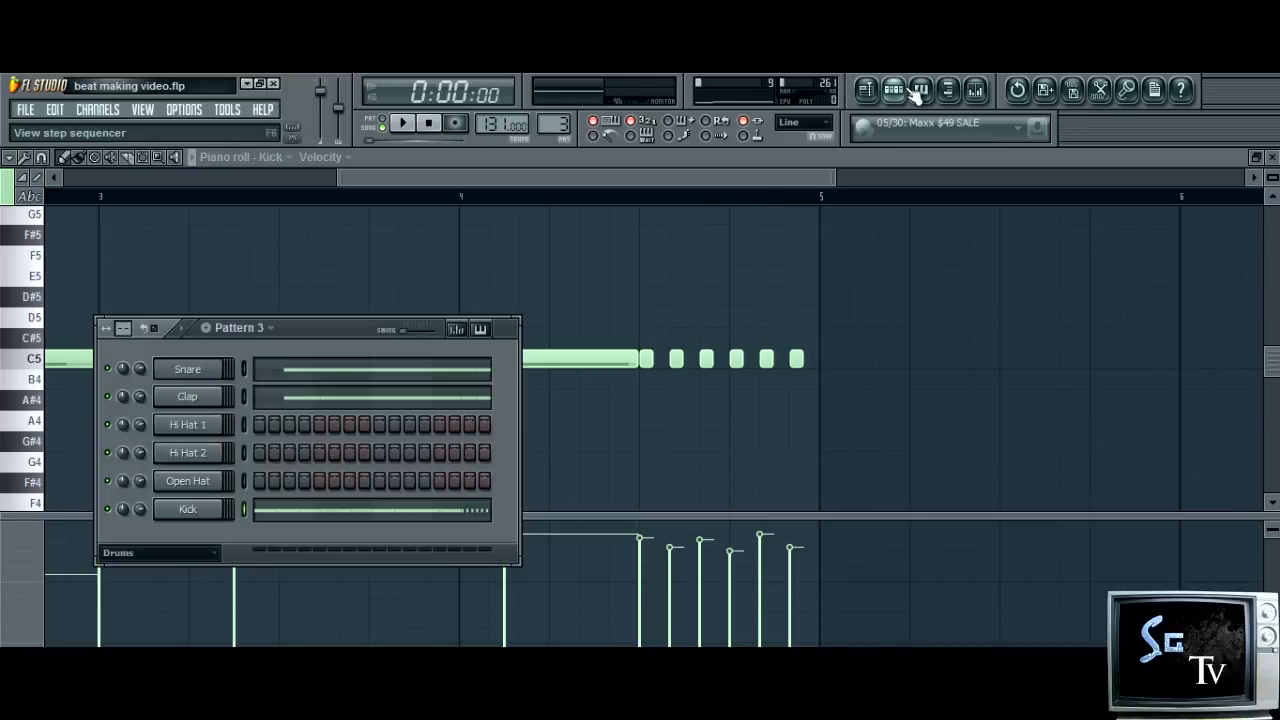
Duplicate the Pattern 1, Pattern 2 and Pattern 3 playlist clips so they repeat from bar 9, and play the song
{"action": "left_click", "coordinate": [866, 90]}
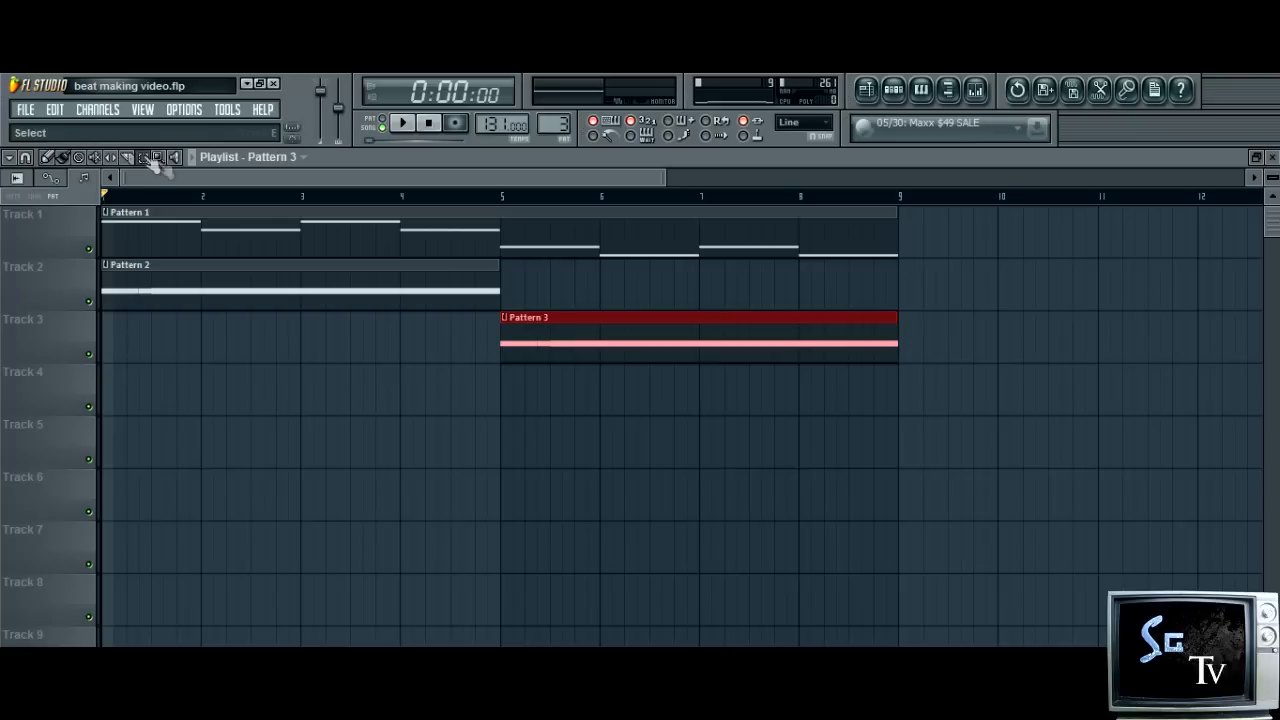
{"action": "left_click_drag", "start_coordinate": [905, 410], "coordinate": [99, 244]}
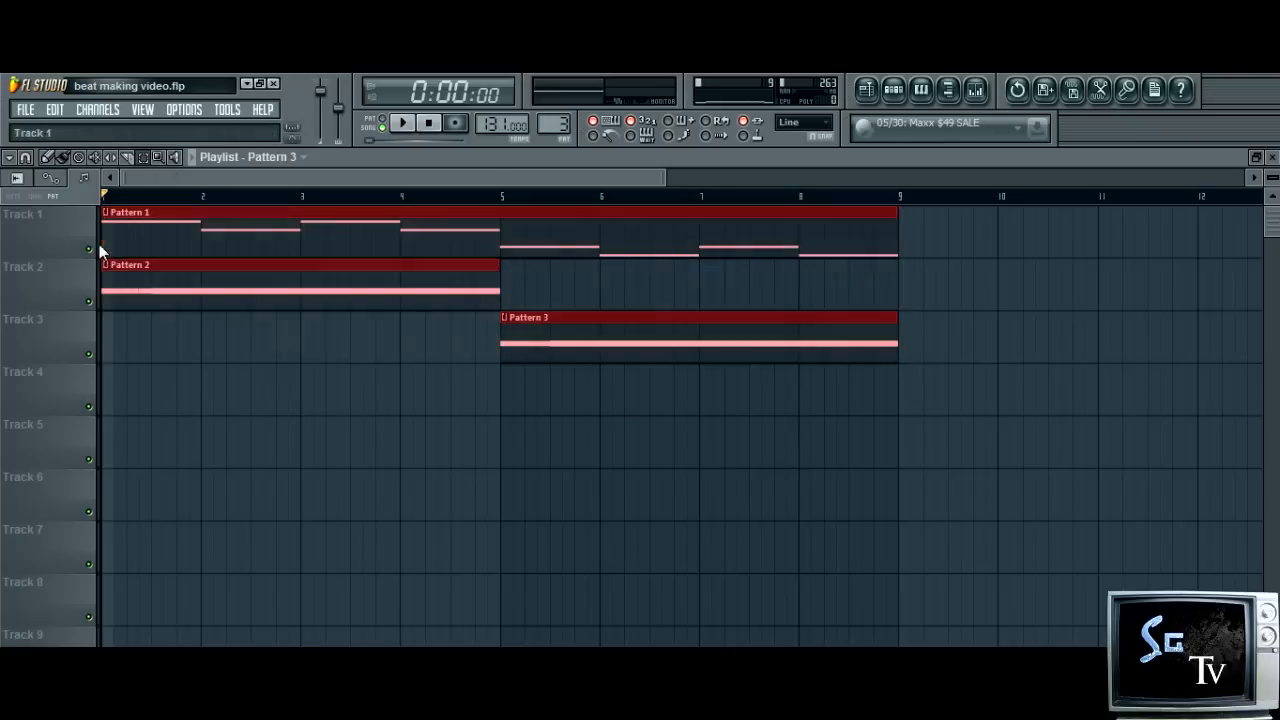
{"action": "left_click", "coordinate": [50, 110]}
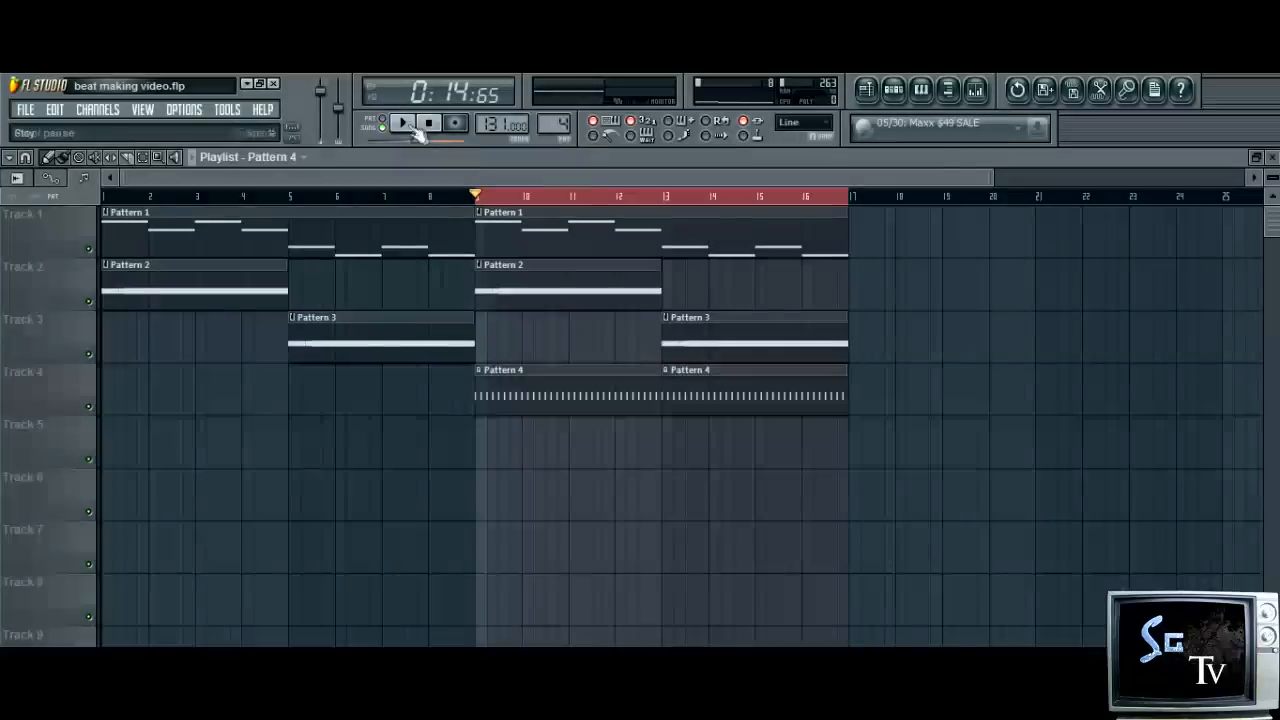
{"action": "left_click", "coordinate": [410, 126]}
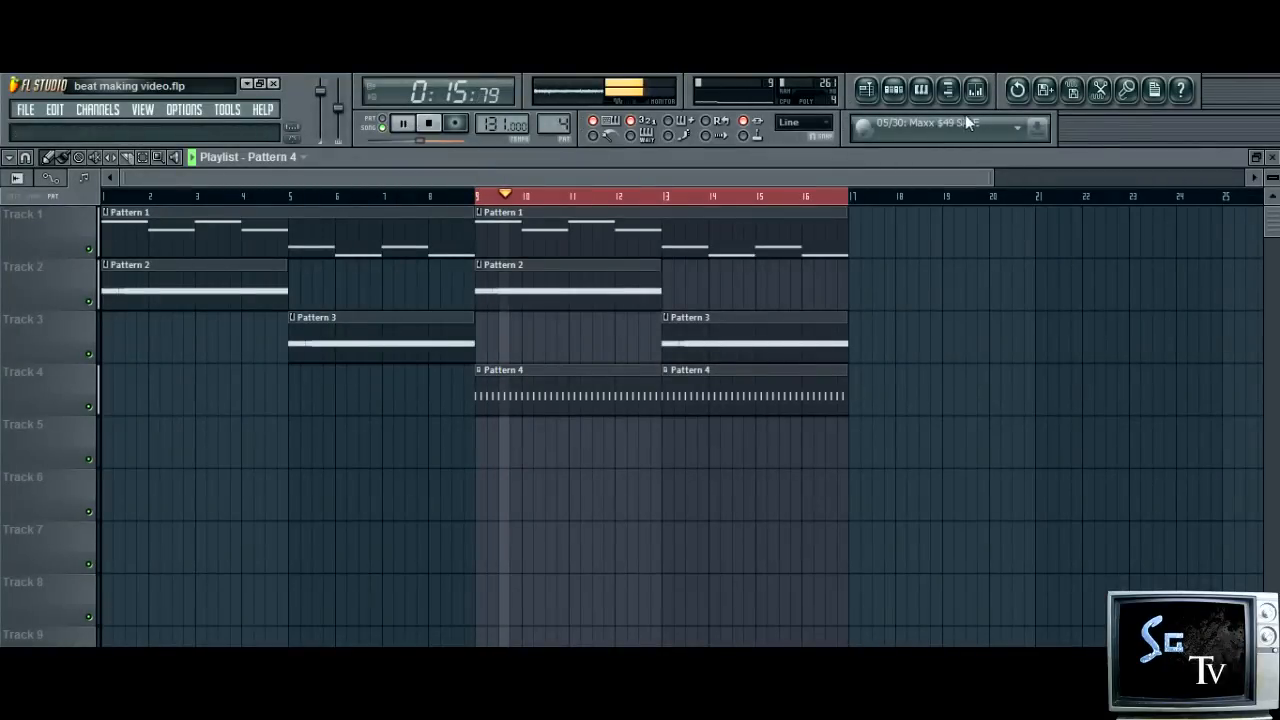
Open the Hi Hat 1 channel settings from the Pattern 4 step sequencer and examine its miscellaneous and function options
{"action": "left_click", "coordinate": [896, 90]}
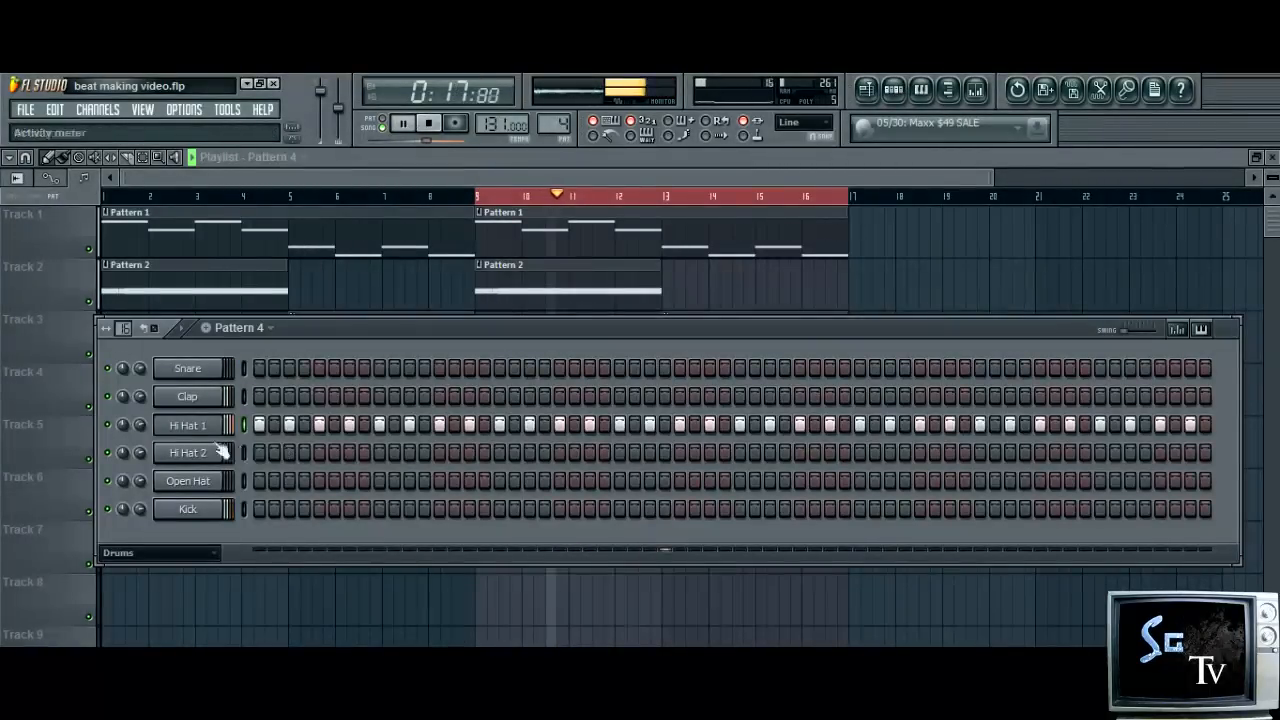
{"action": "left_click", "coordinate": [190, 425]}
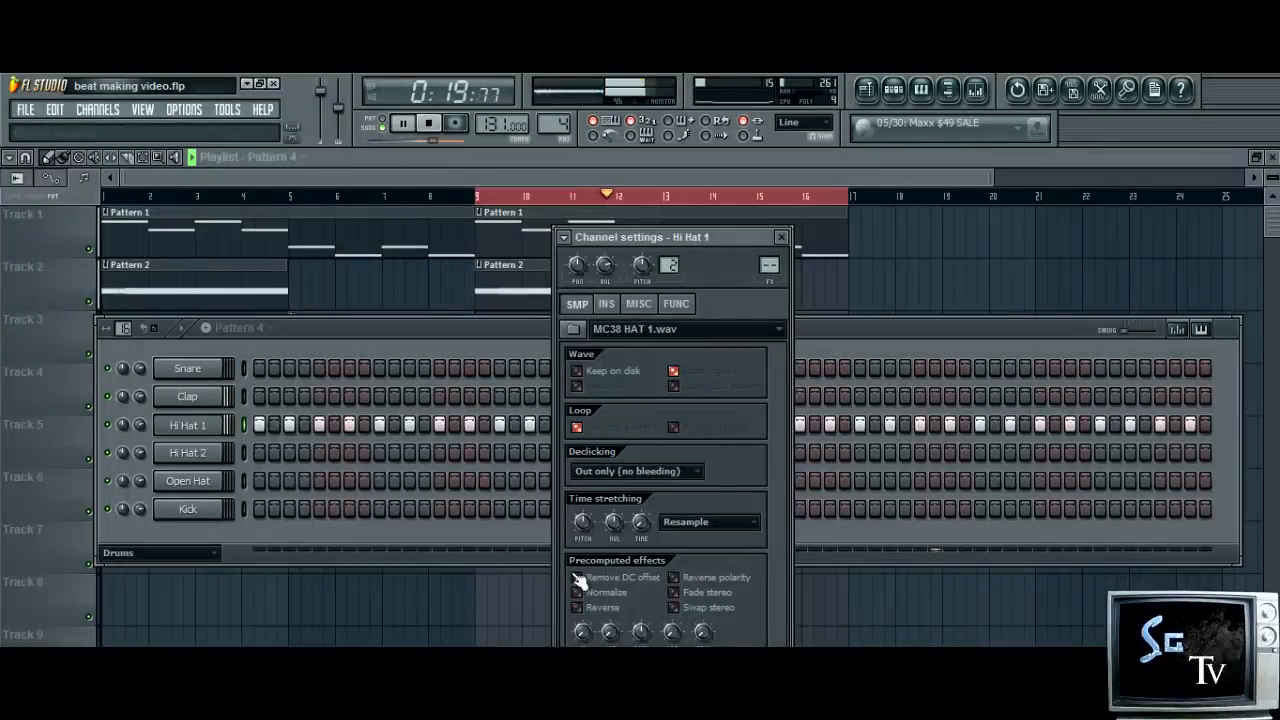
{"action": "left_click", "coordinate": [639, 305]}
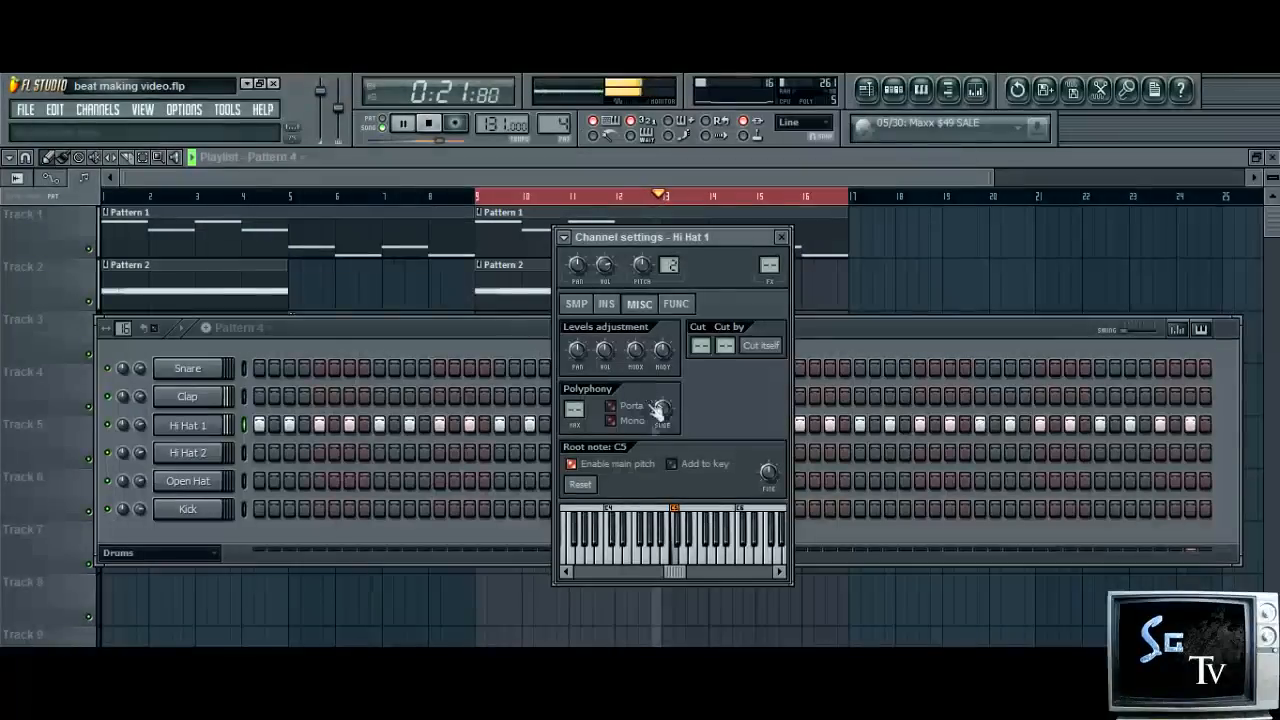
{"action": "left_click", "coordinate": [676, 304]}
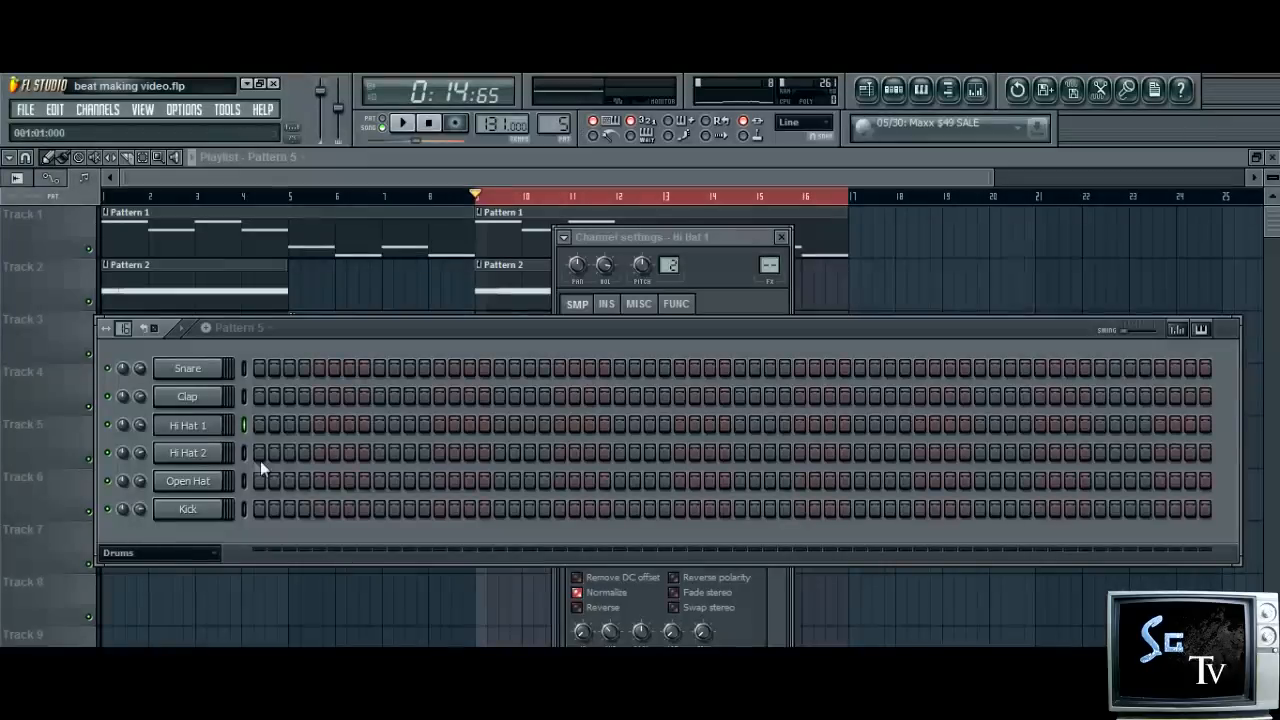
{"action": "left_click_drag", "start_coordinate": [260, 459], "coordinate": [1210, 462]}
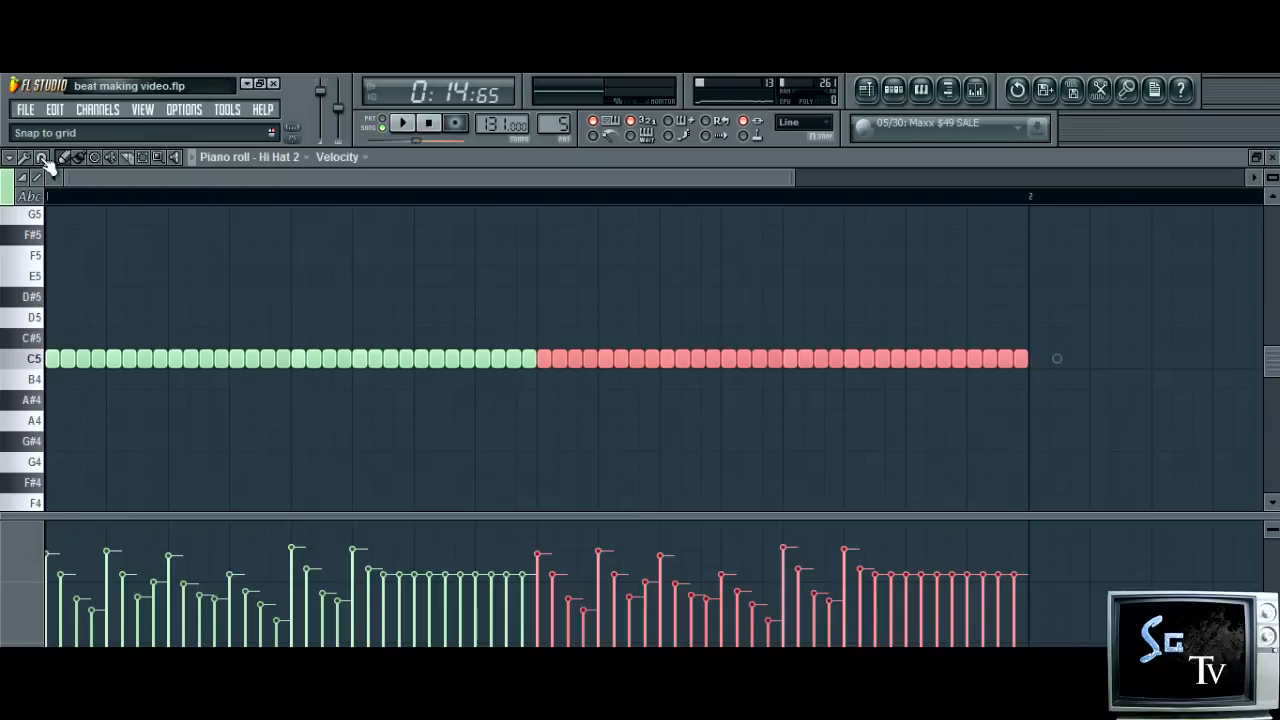
Randomize the panning of the Hi Hat 2 notes with the piano roll randomizer, accept it and stop playback
{"action": "left_click", "coordinate": [41, 157]}
{"action": "left_click", "coordinate": [41, 157]}
{"action": "left_click", "coordinate": [24, 157]}
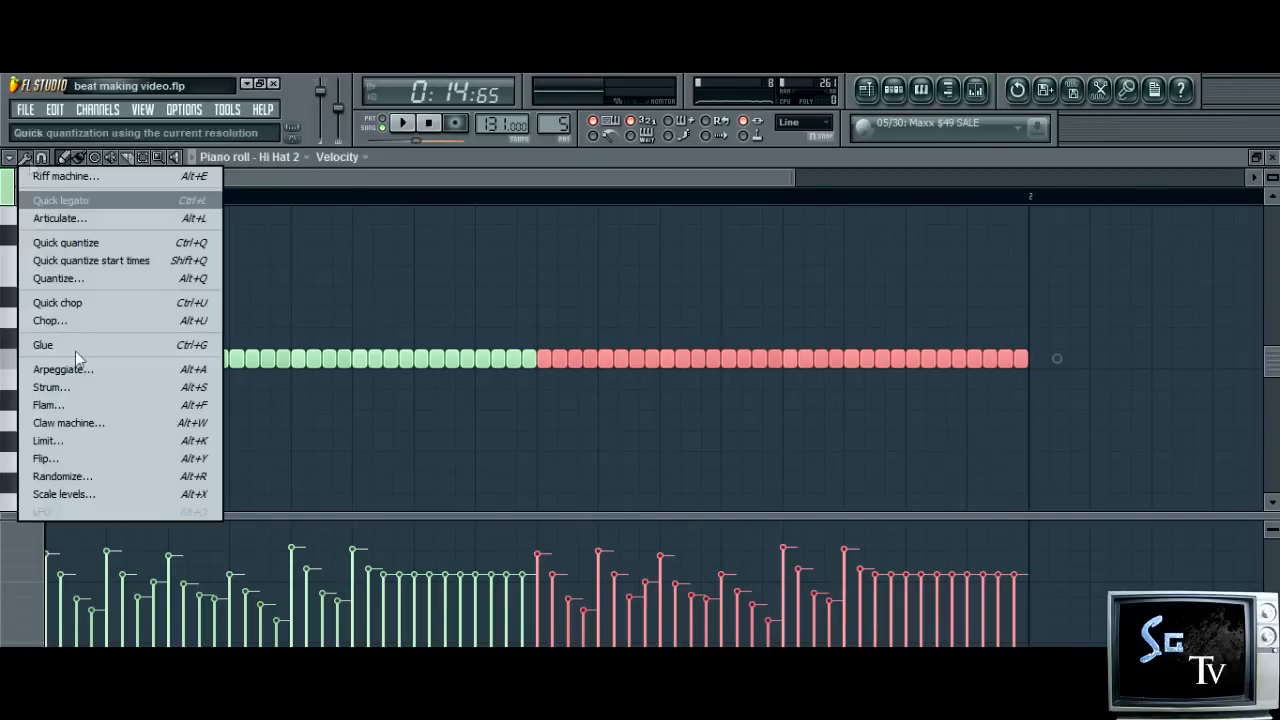
{"action": "left_click", "coordinate": [145, 478]}
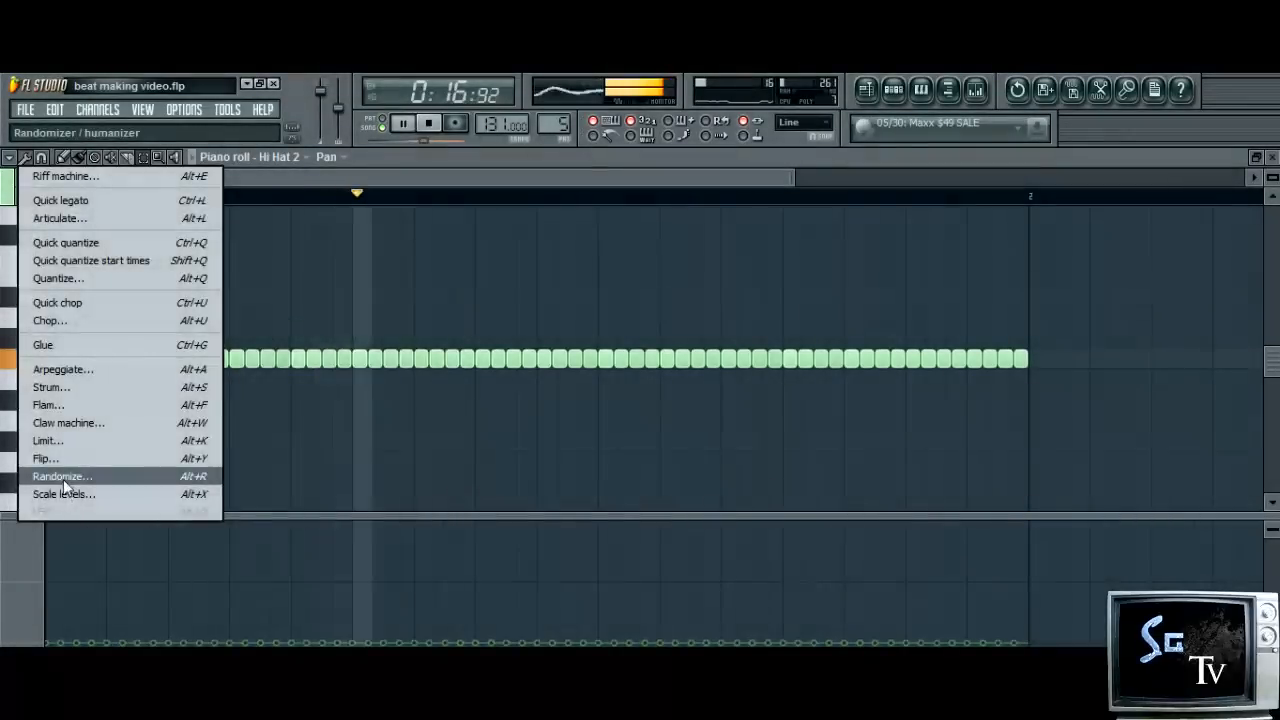
{"action": "left_click", "coordinate": [63, 477]}
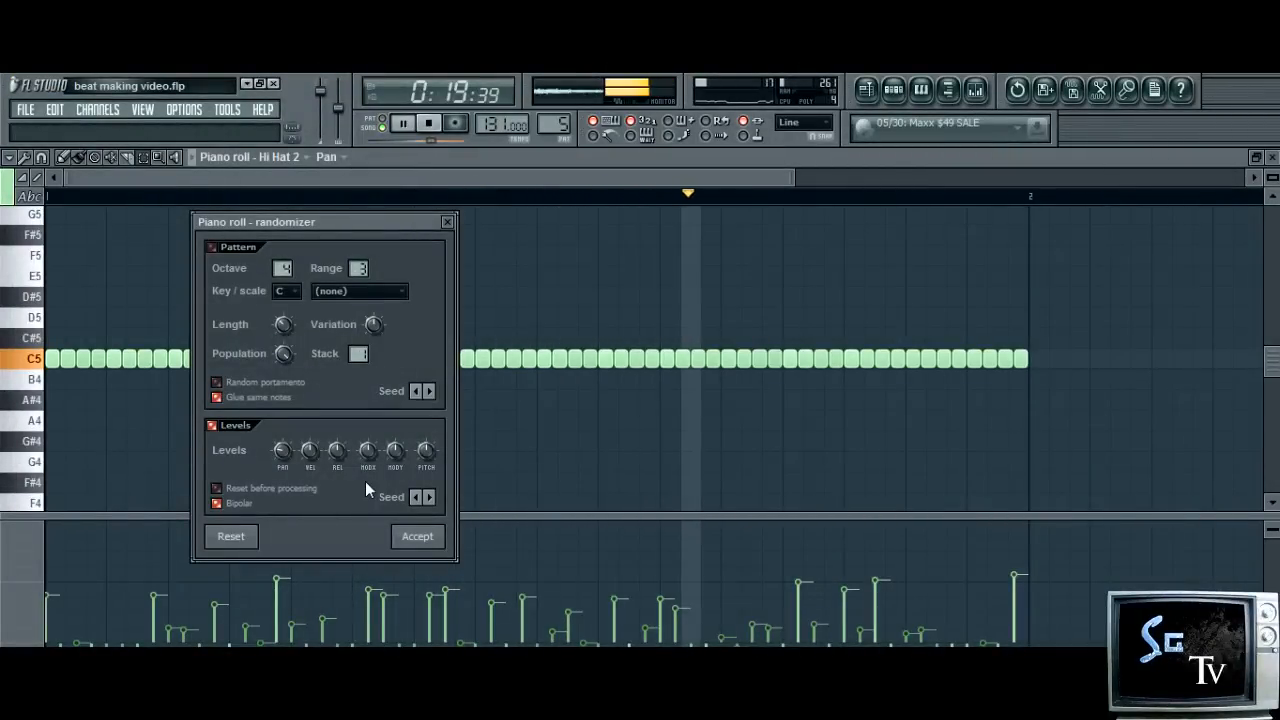
{"action": "left_click_drag", "start_coordinate": [292, 453], "coordinate": [288, 451]}
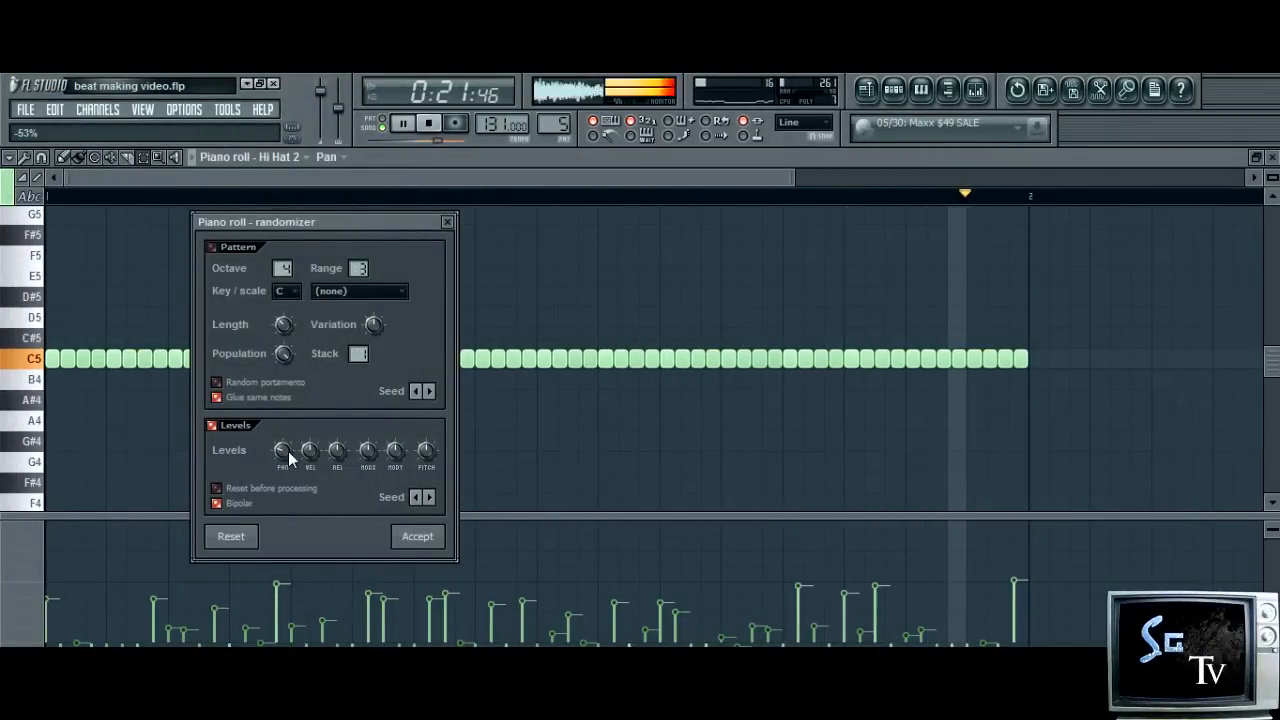
{"action": "left_click", "coordinate": [434, 543]}
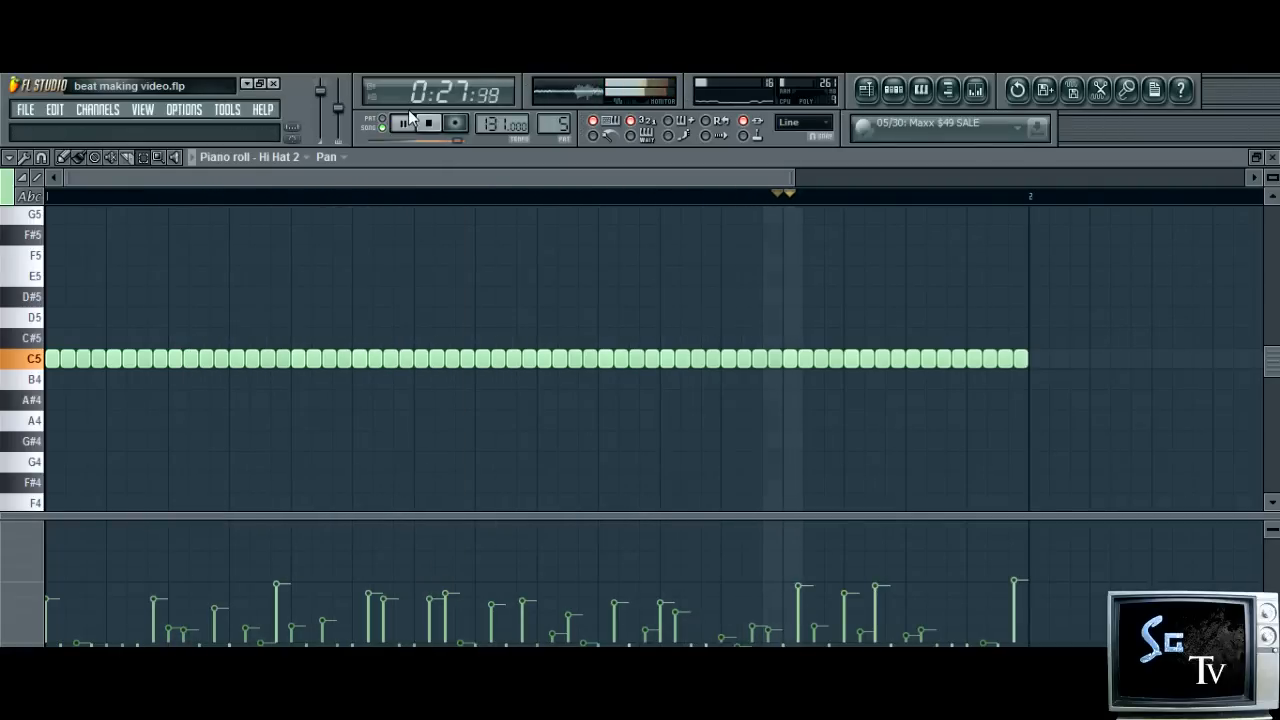
{"action": "left_click", "coordinate": [430, 123]}
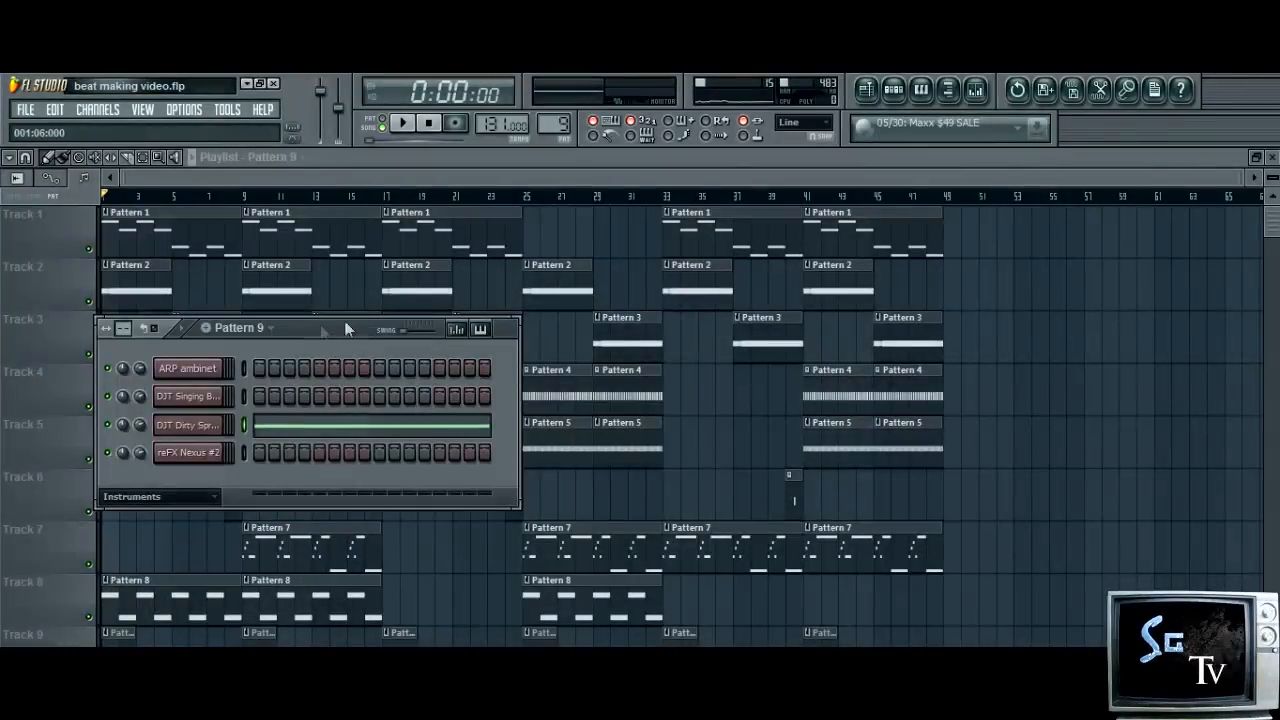
Move the step sequencer aside over the playlist and play the song arrangement
{"action": "left_click_drag", "start_coordinate": [344, 320], "coordinate": [935, 269]}
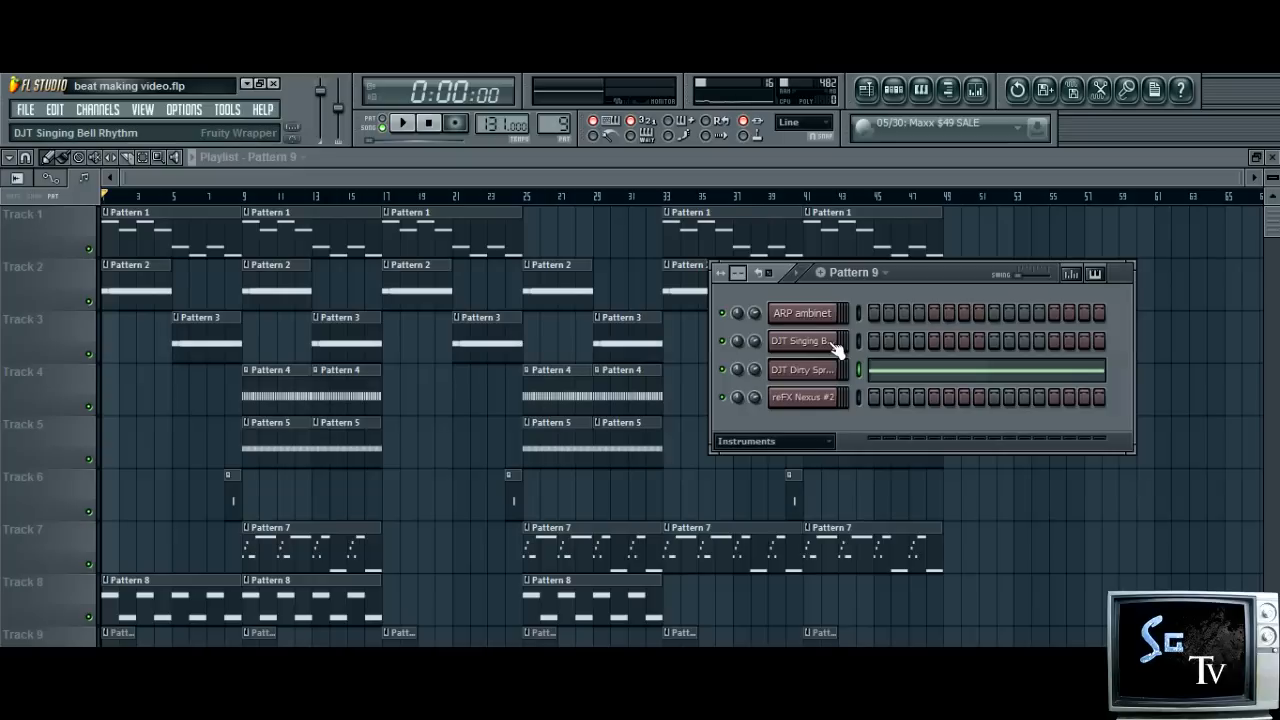
{"action": "left_click", "coordinate": [402, 128]}
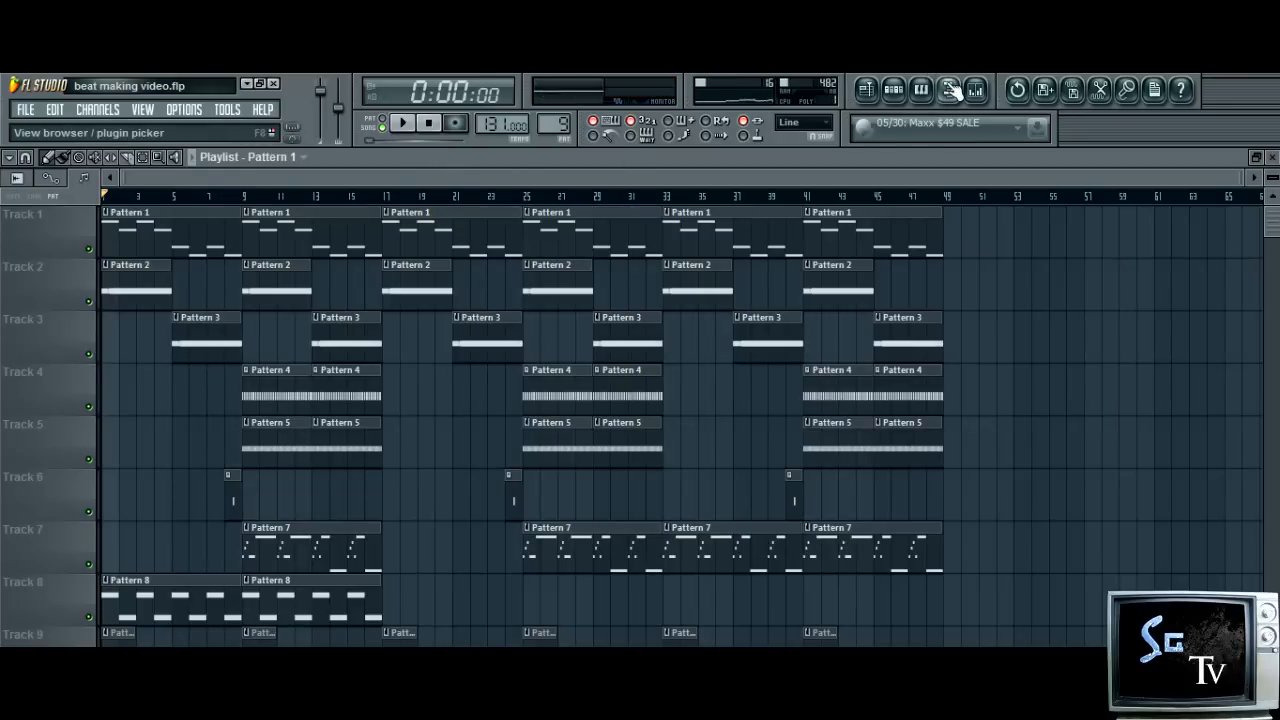
Open the sample browser, collapse the unneeded folders and open the Crashes folder inside Drums > Drum CD
{"action": "left_click", "coordinate": [951, 90]}
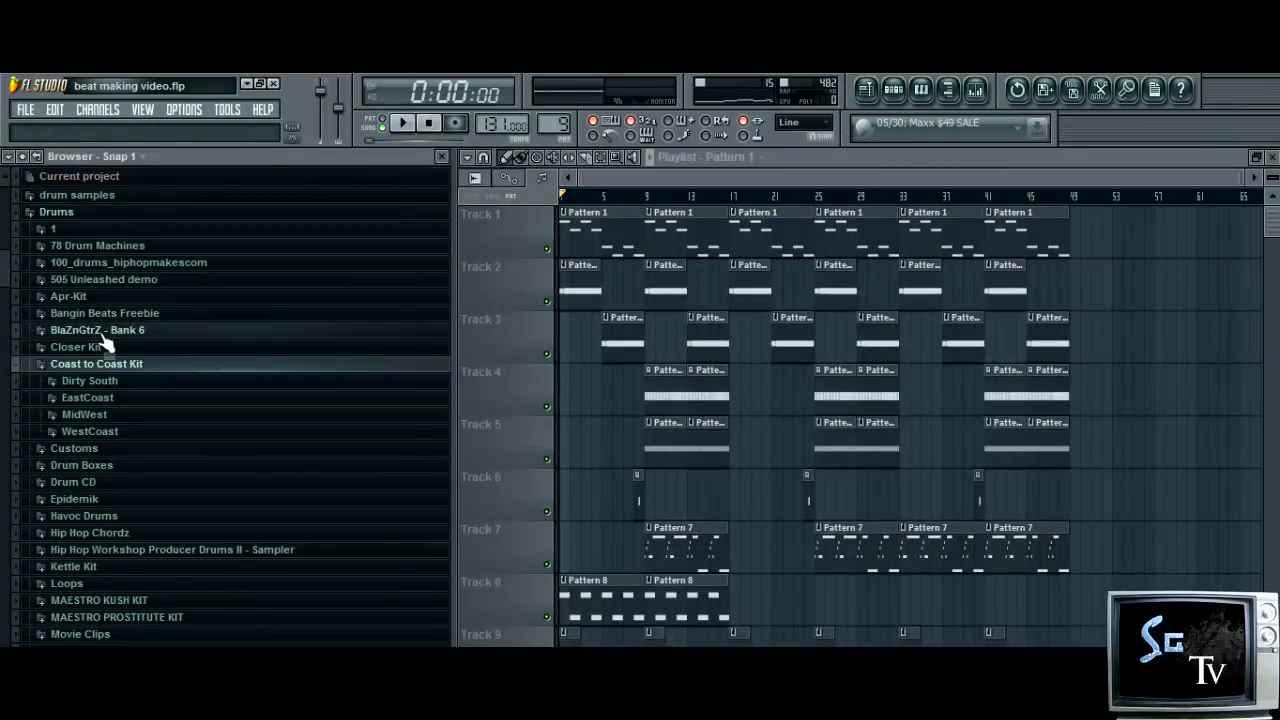
{"action": "left_click", "coordinate": [102, 364]}
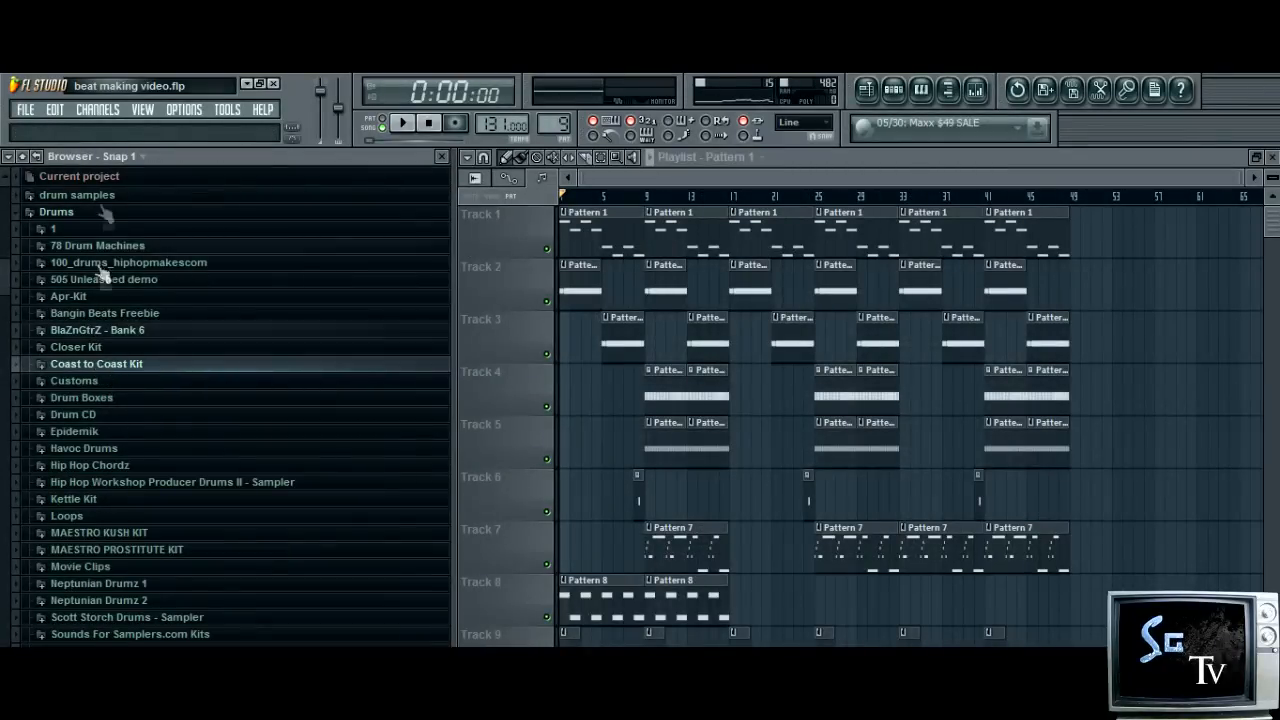
{"action": "left_click", "coordinate": [89, 214]}
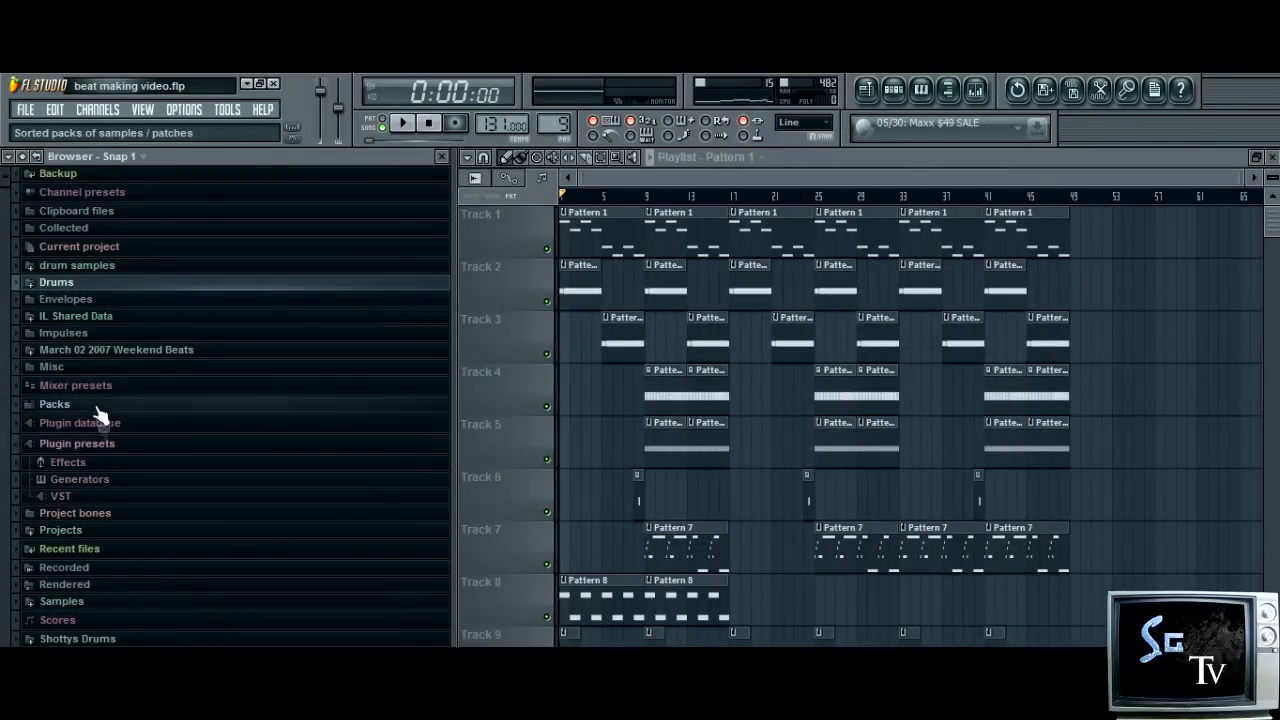
{"action": "left_click", "coordinate": [84, 446]}
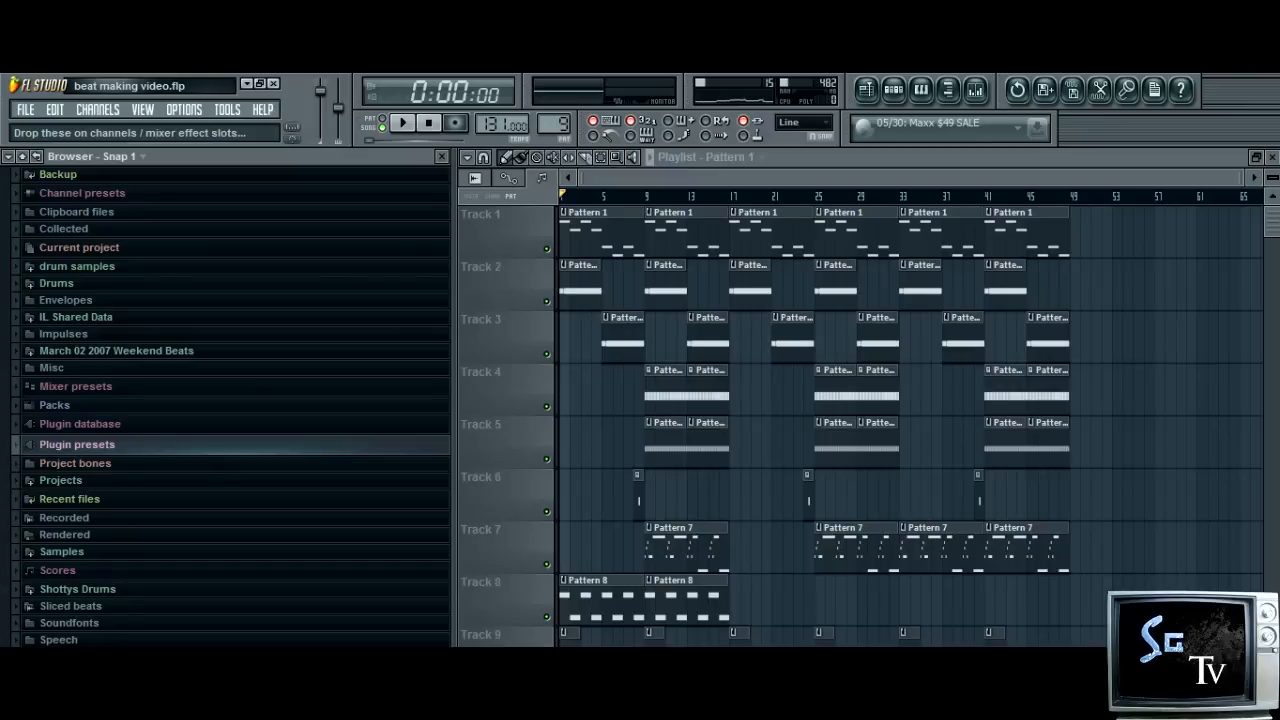
{"action": "left_click", "coordinate": [95, 284]}
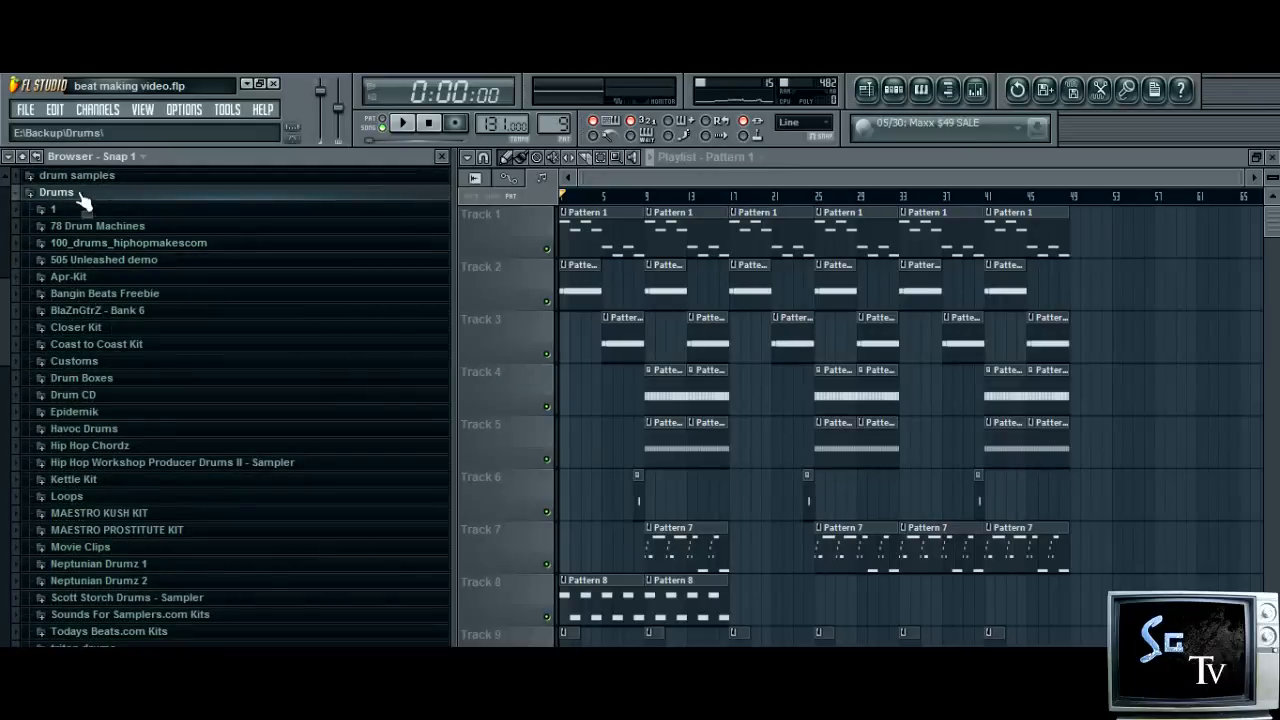
{"action": "left_click", "coordinate": [110, 395]}
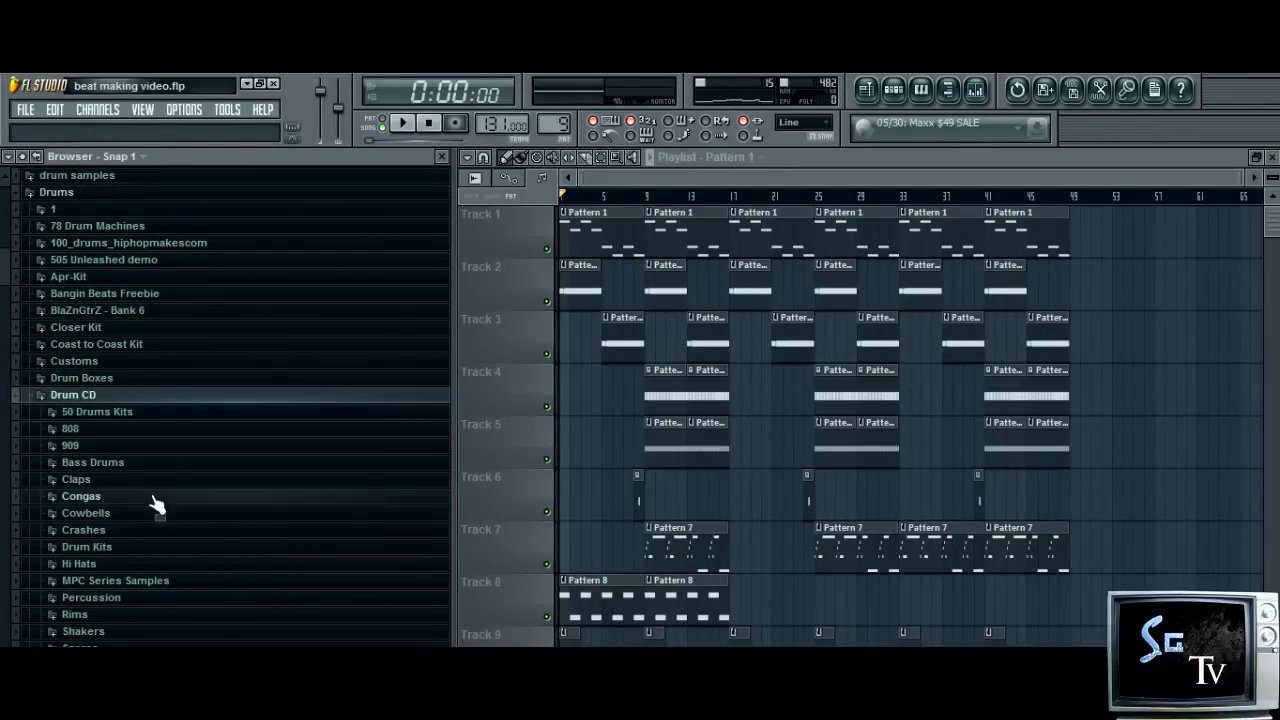
{"action": "left_click", "coordinate": [105, 530]}
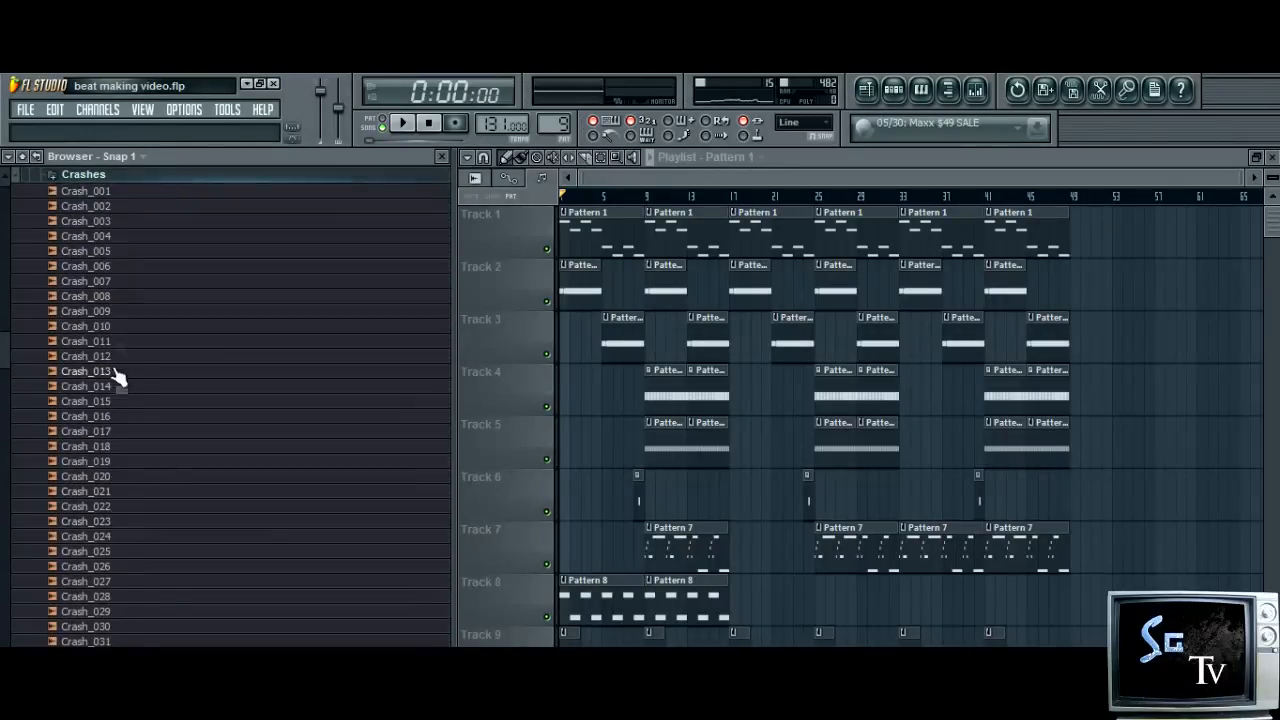
Audition the crash samples Crash_013 to Crash_017 and Crash_019 to Crash_021
{"action": "left_click", "coordinate": [116, 433]}
{"action": "left_click", "coordinate": [118, 417]}
{"action": "left_click", "coordinate": [115, 401]}
{"action": "left_click", "coordinate": [114, 386]}
{"action": "left_click", "coordinate": [124, 371]}
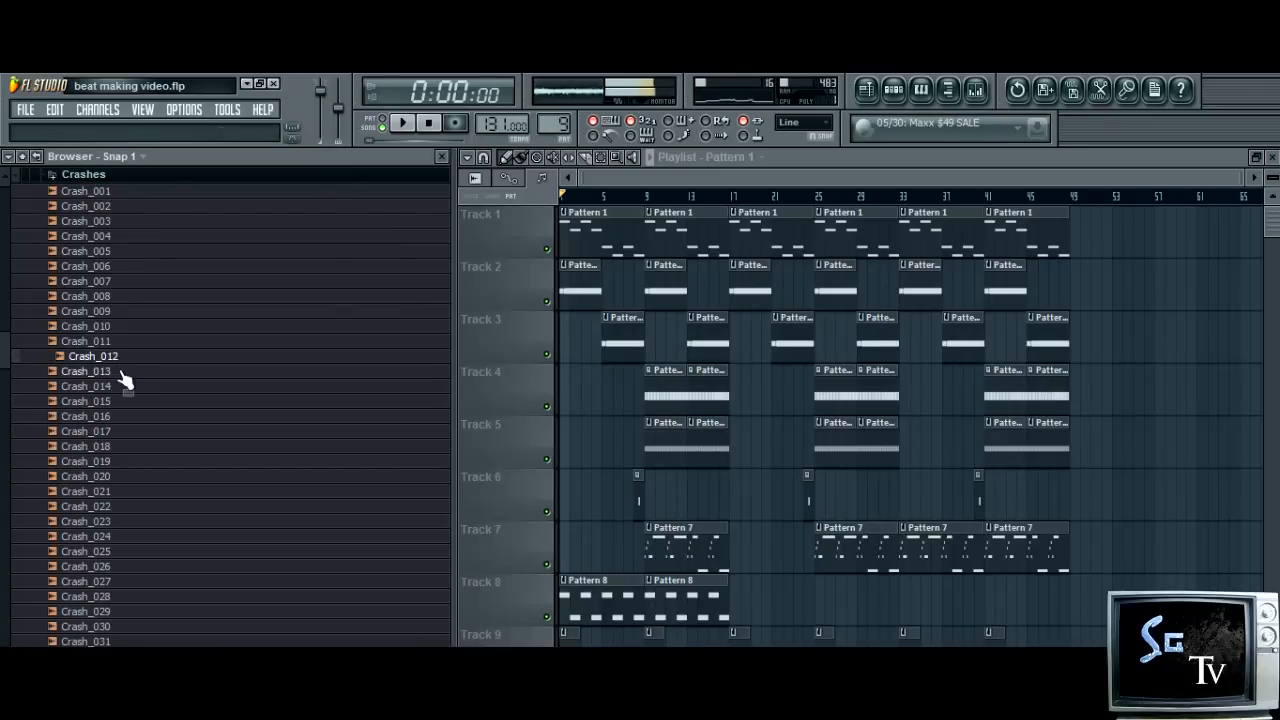
{"action": "left_click", "coordinate": [137, 462]}
{"action": "left_click", "coordinate": [137, 477]}
{"action": "left_click", "coordinate": [138, 492]}
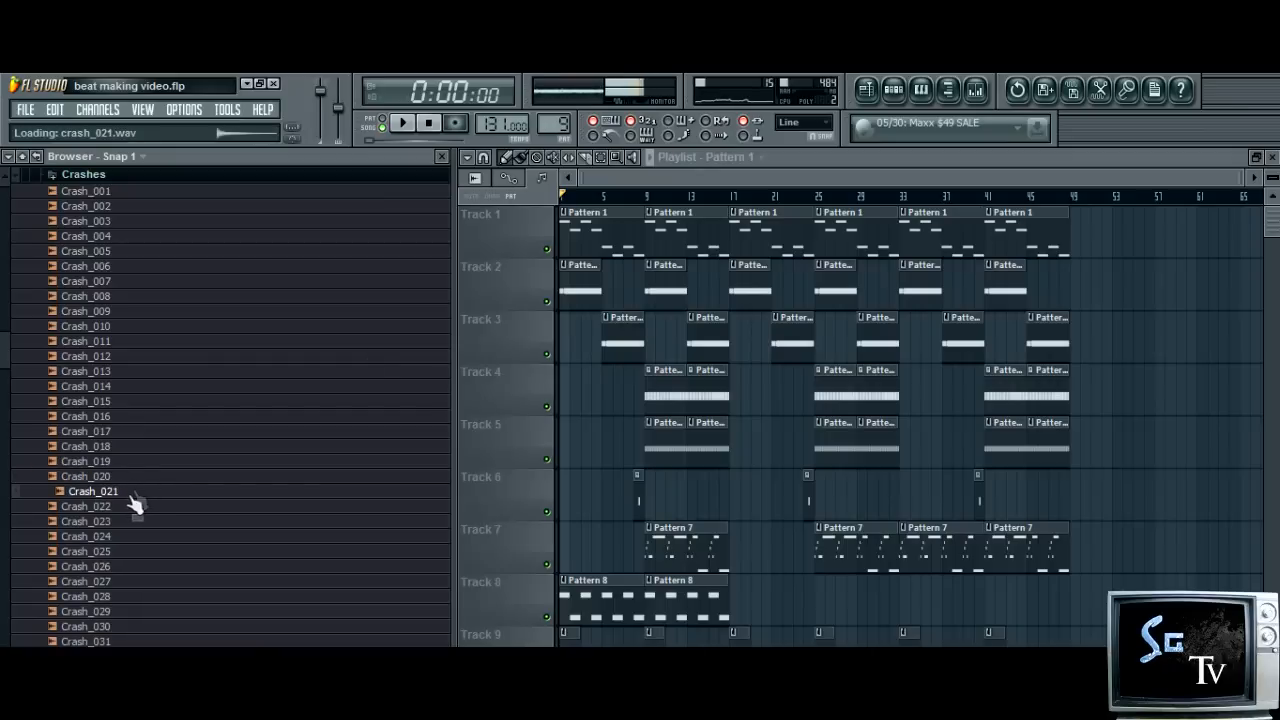
Show the step sequencer, briefly play Pattern 9 and move the sequencer window fully into view
{"action": "left_click", "coordinate": [920, 92]}
{"action": "left_click", "coordinate": [897, 91]}
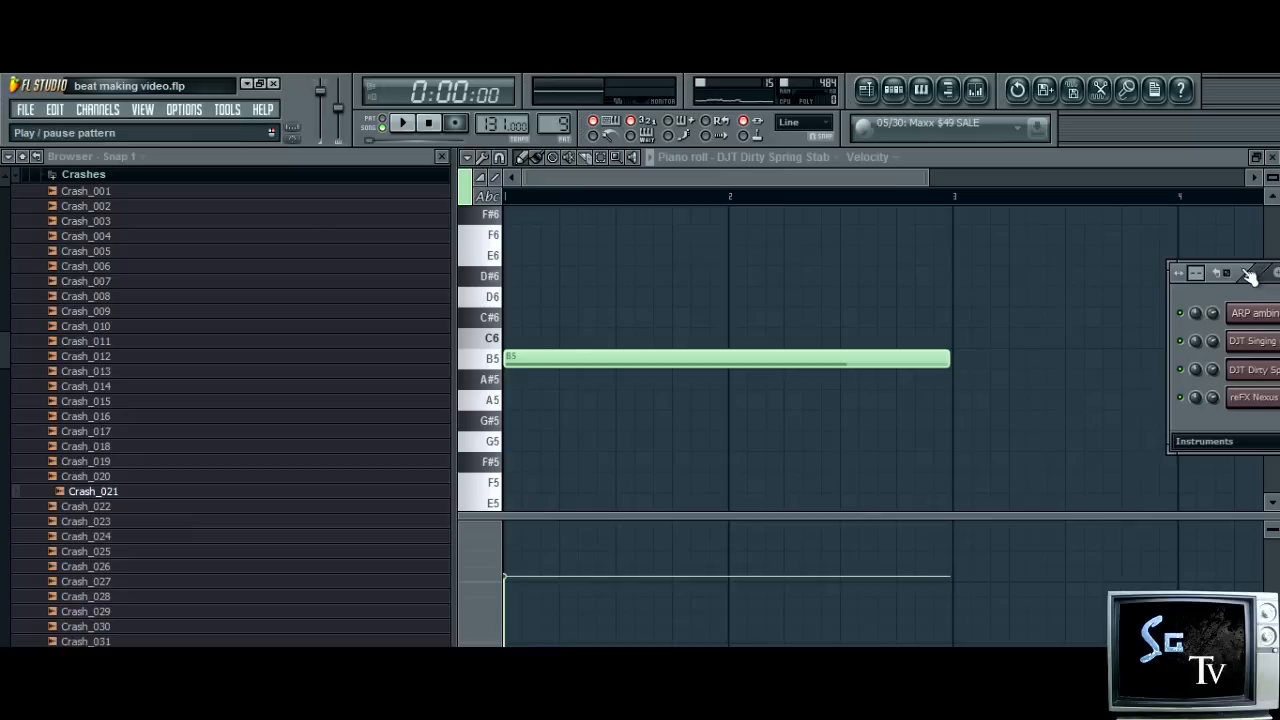
{"action": "key", "text": "space"}
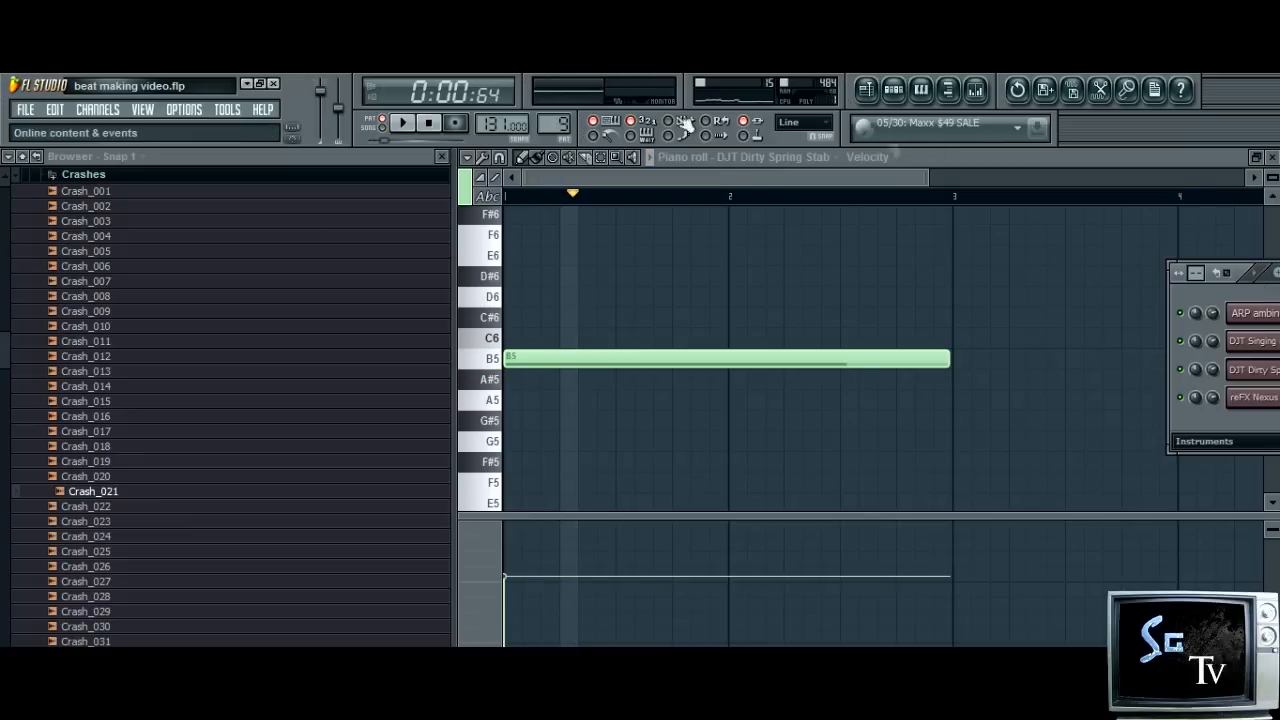
{"action": "left_click", "coordinate": [428, 122]}
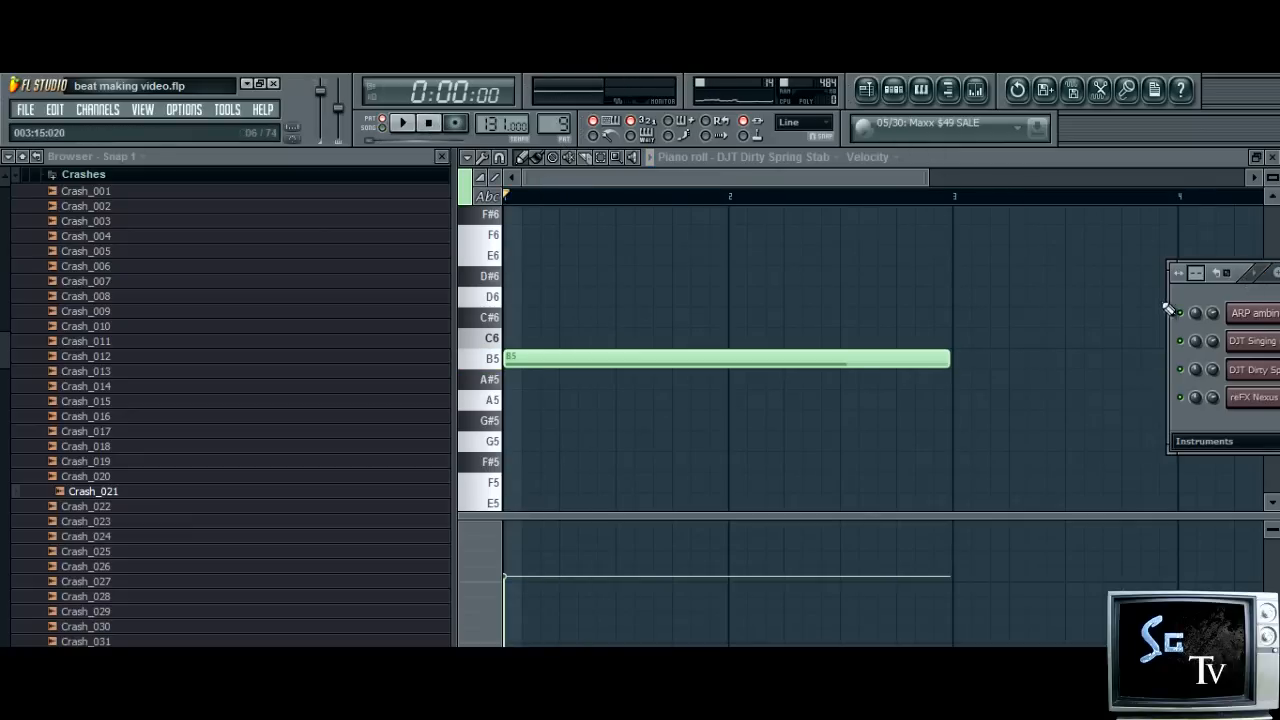
{"action": "left_click_drag", "start_coordinate": [1176, 272], "coordinate": [623, 326]}
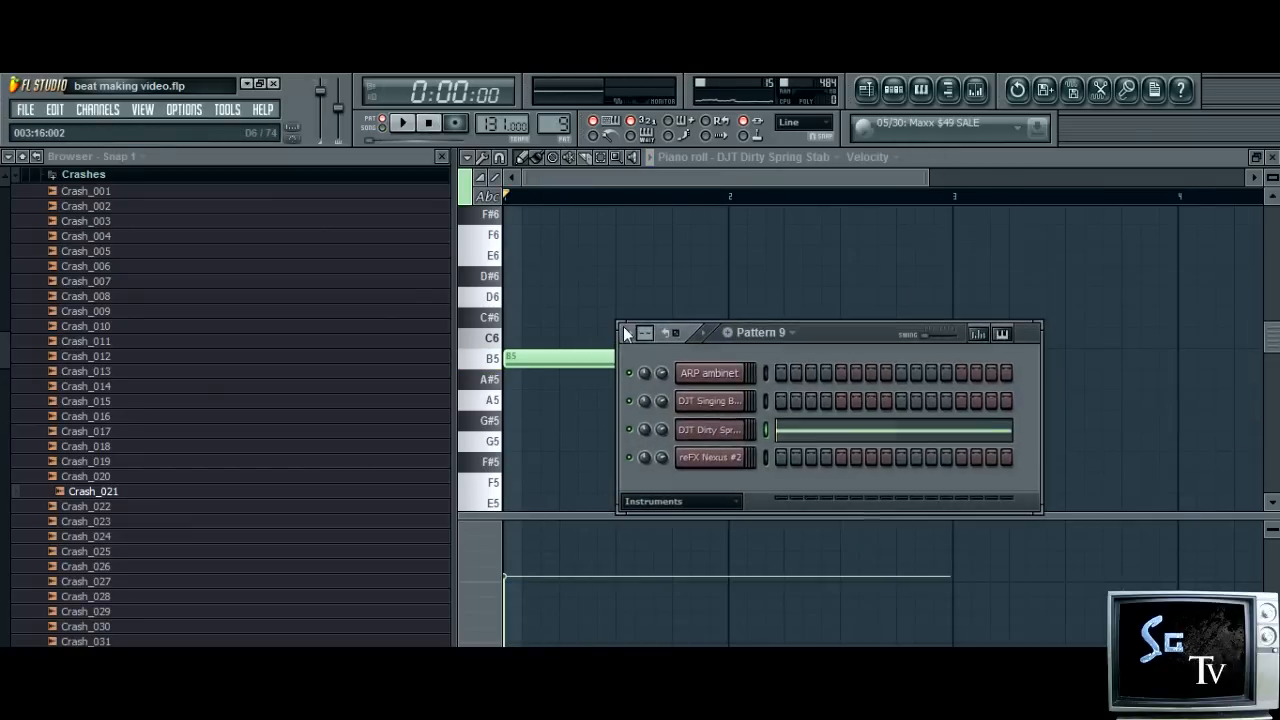
Switch to Pattern 10 and lengthen its step sequencer display to more steps per channel
{"action": "left_click_drag", "start_coordinate": [557, 124], "coordinate": [557, 108]}
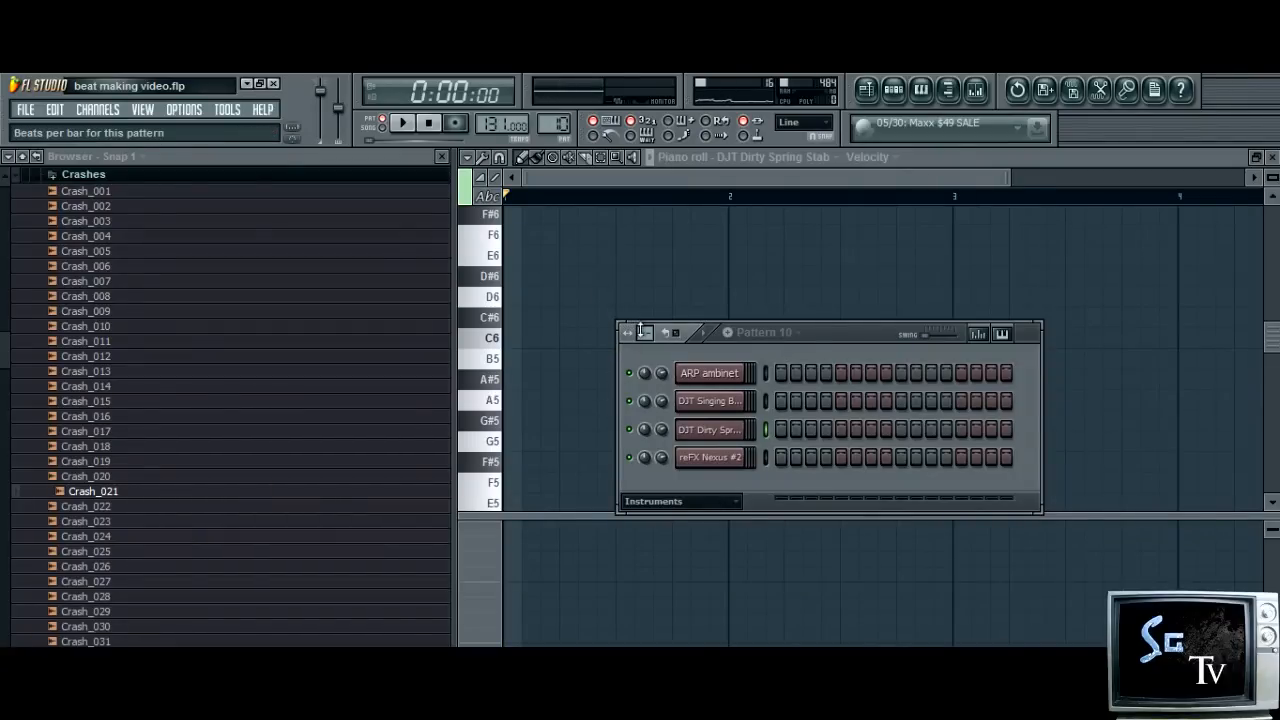
{"action": "left_click_drag", "start_coordinate": [645, 333], "coordinate": [645, 306]}
{"action": "left_click_drag", "start_coordinate": [823, 325], "coordinate": [597, 236]}
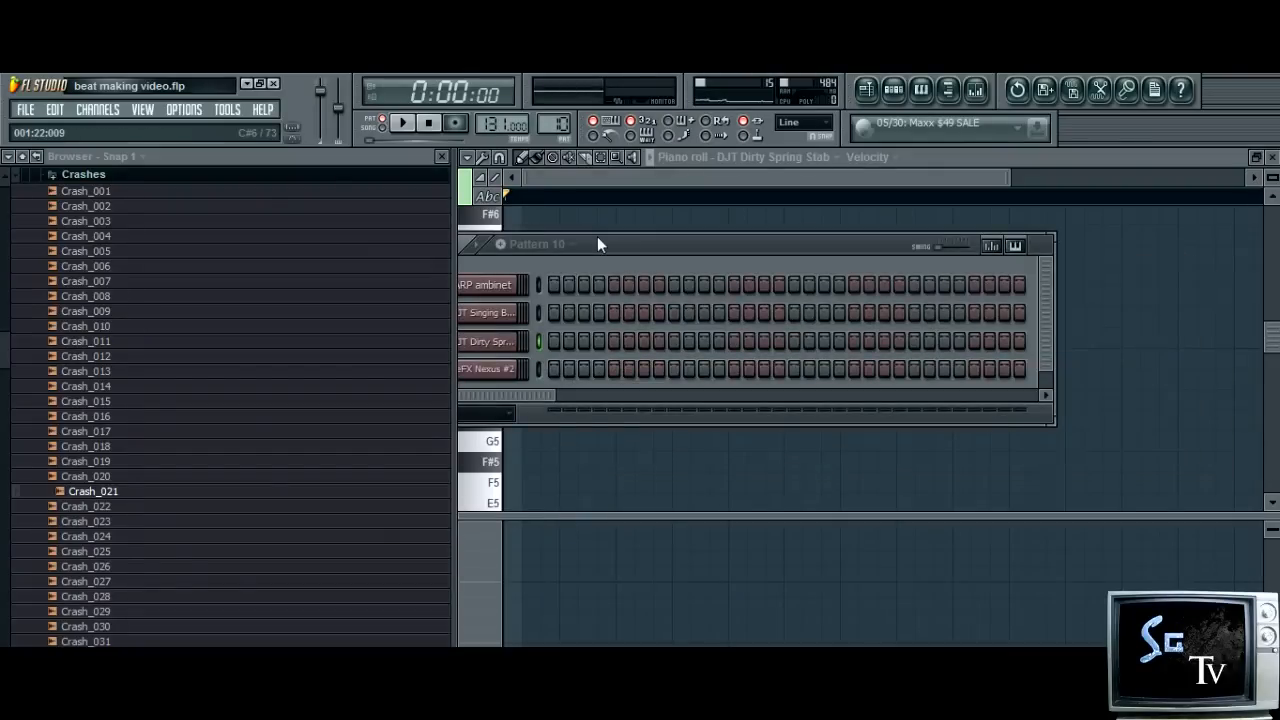
Preview Crash_021 again, move the step sequencer clear of the browser and show only the Drums channel group
{"action": "left_click", "coordinate": [106, 491]}
{"action": "left_click_drag", "start_coordinate": [590, 249], "coordinate": [680, 236]}
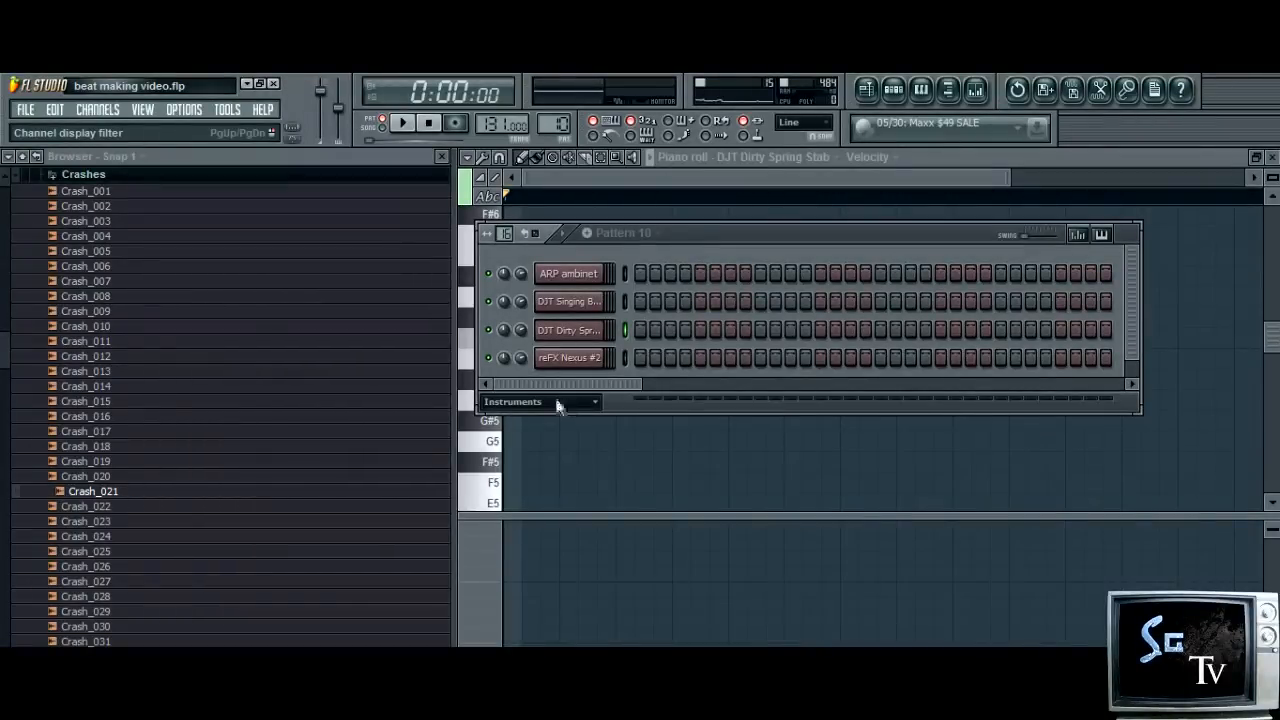
{"action": "left_click", "coordinate": [556, 401]}
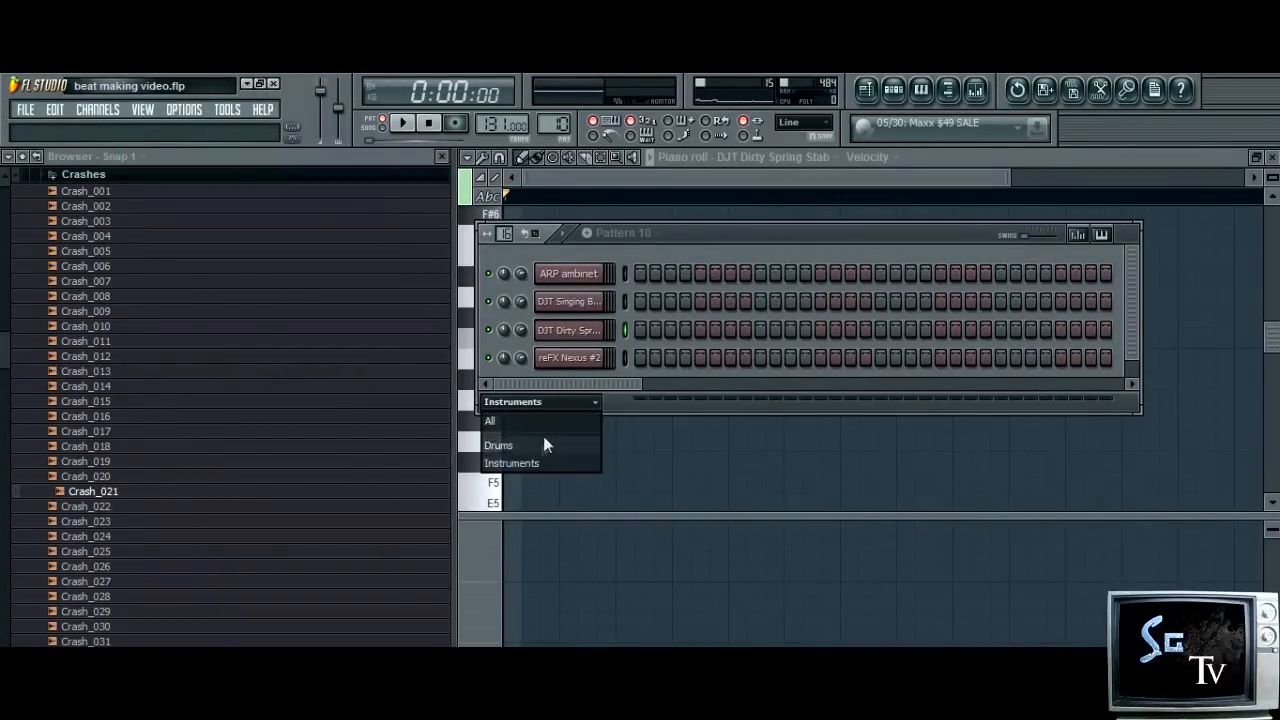
{"action": "left_click", "coordinate": [541, 445]}
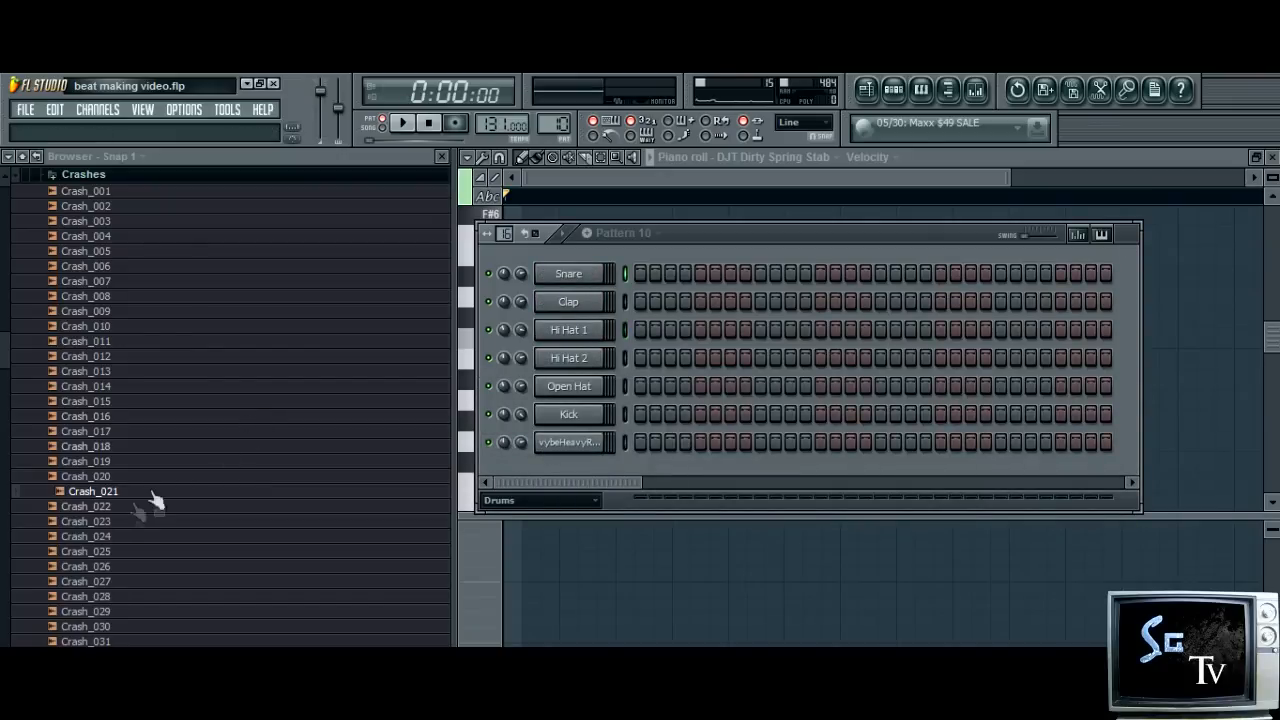
Add Crash_021 as a new channel in Pattern 10 and fill every 4 steps of it
{"action": "left_click_drag", "start_coordinate": [120, 494], "coordinate": [600, 468]}
{"action": "right_click", "coordinate": [575, 478]}
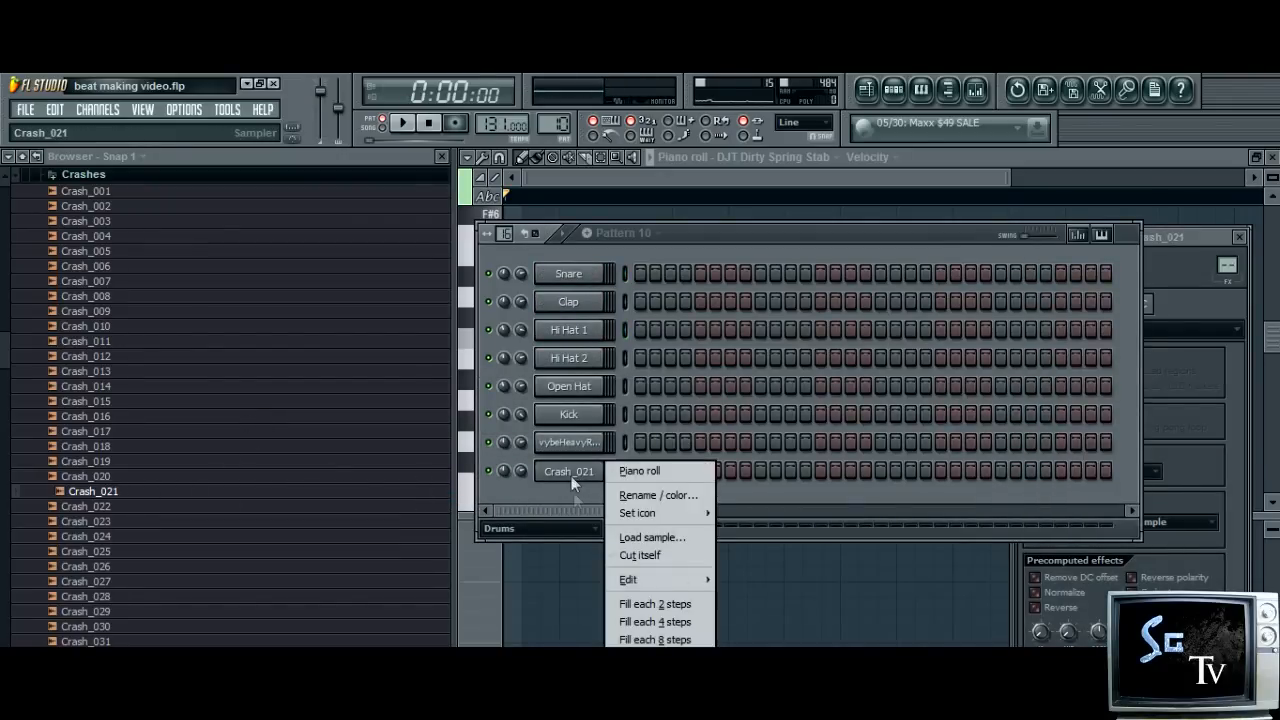
{"action": "left_click", "coordinate": [686, 623]}
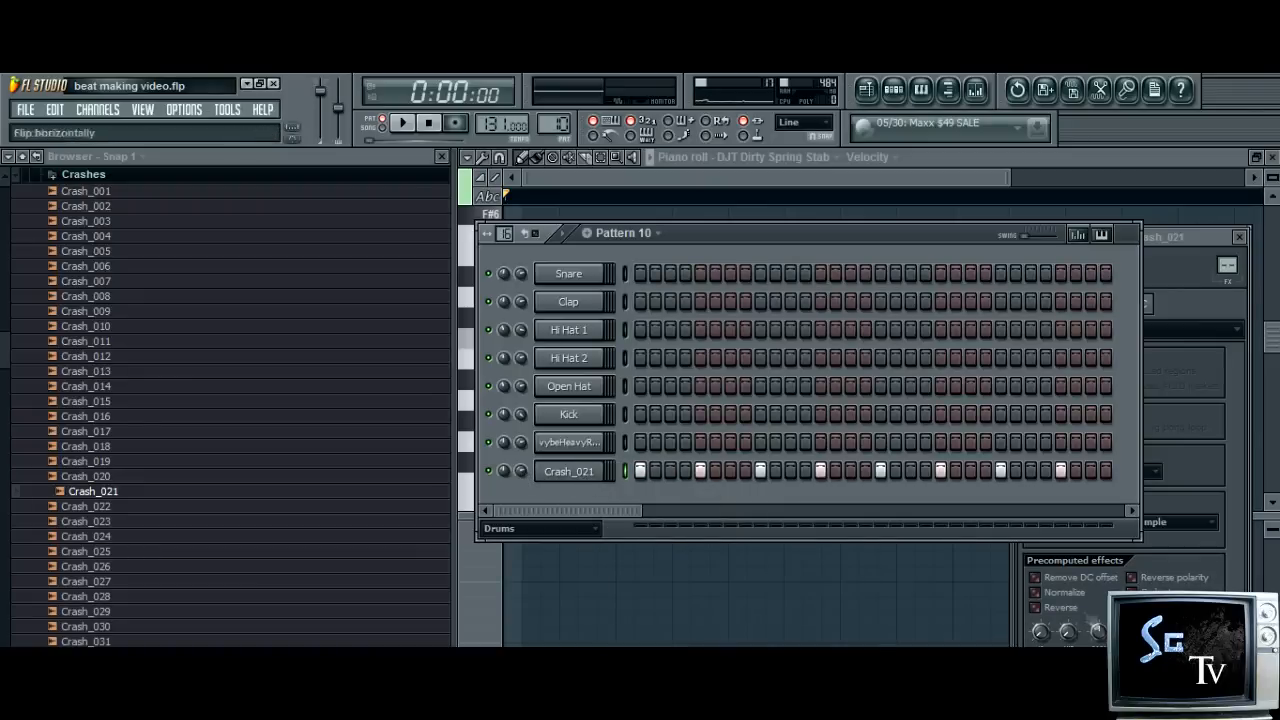
Adjust the precomputed Out fade and the channel panning of Crash_021, moving its channel settings further into view
{"action": "left_click_drag", "start_coordinate": [1071, 631], "coordinate": [1071, 621]}
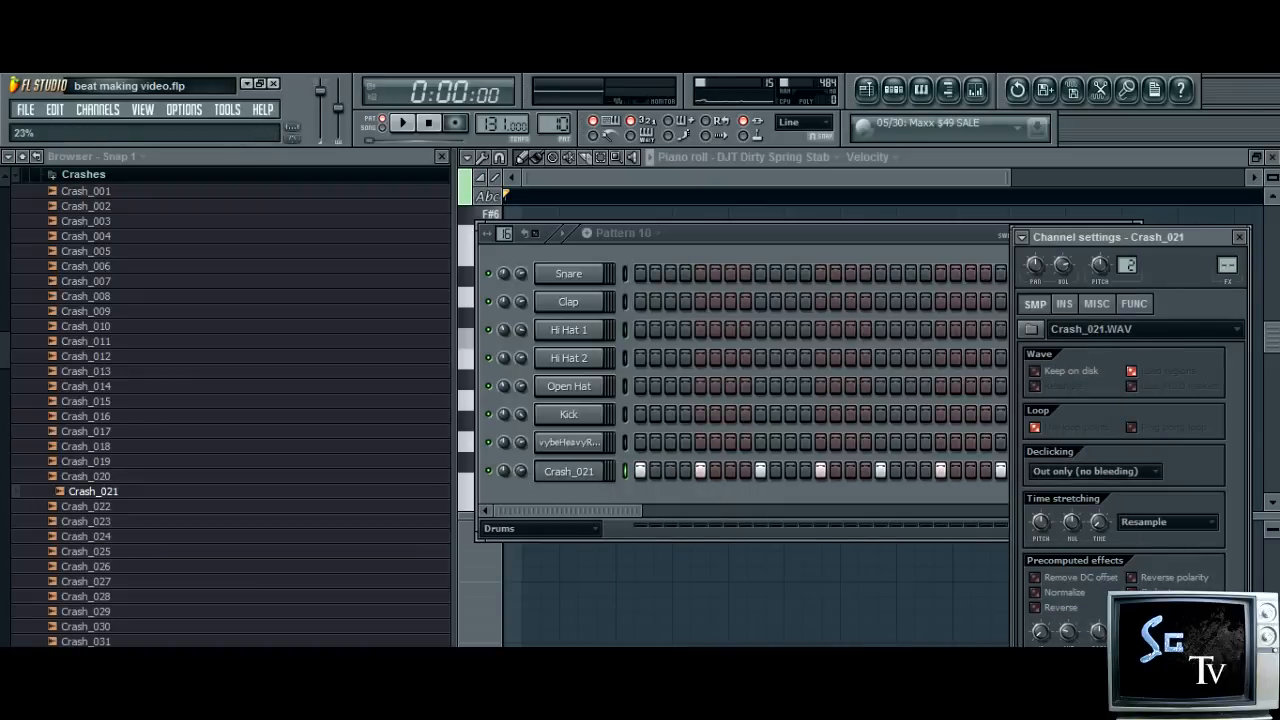
{"action": "left_click_drag", "start_coordinate": [1126, 236], "coordinate": [1101, 145]}
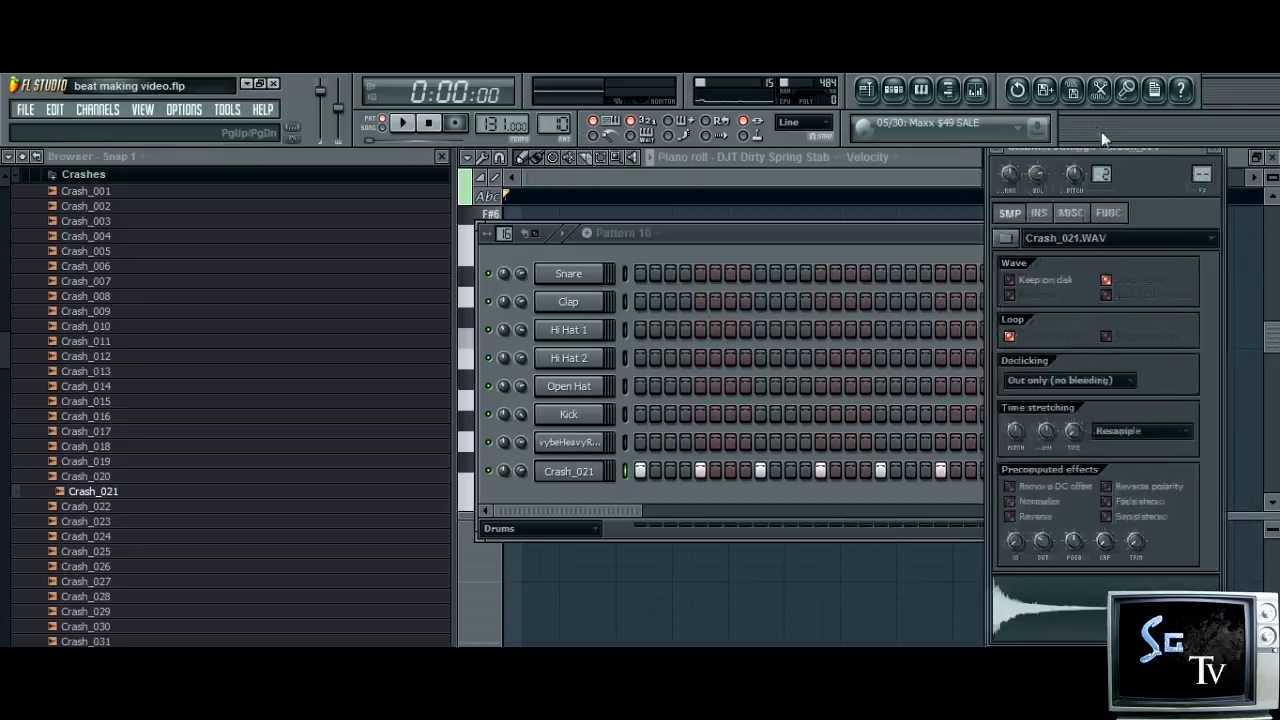
{"action": "left_click_drag", "start_coordinate": [1043, 541], "coordinate": [1043, 529]}
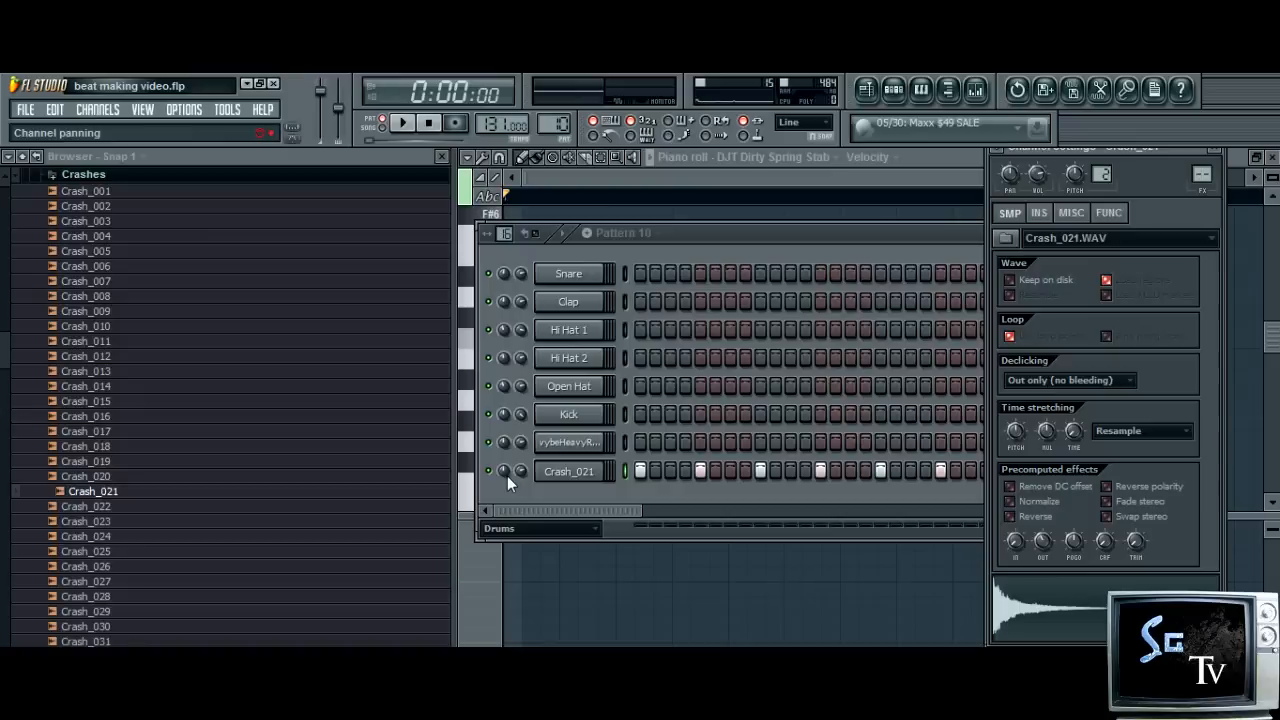
{"action": "left_click_drag", "start_coordinate": [507, 476], "coordinate": [507, 478]}
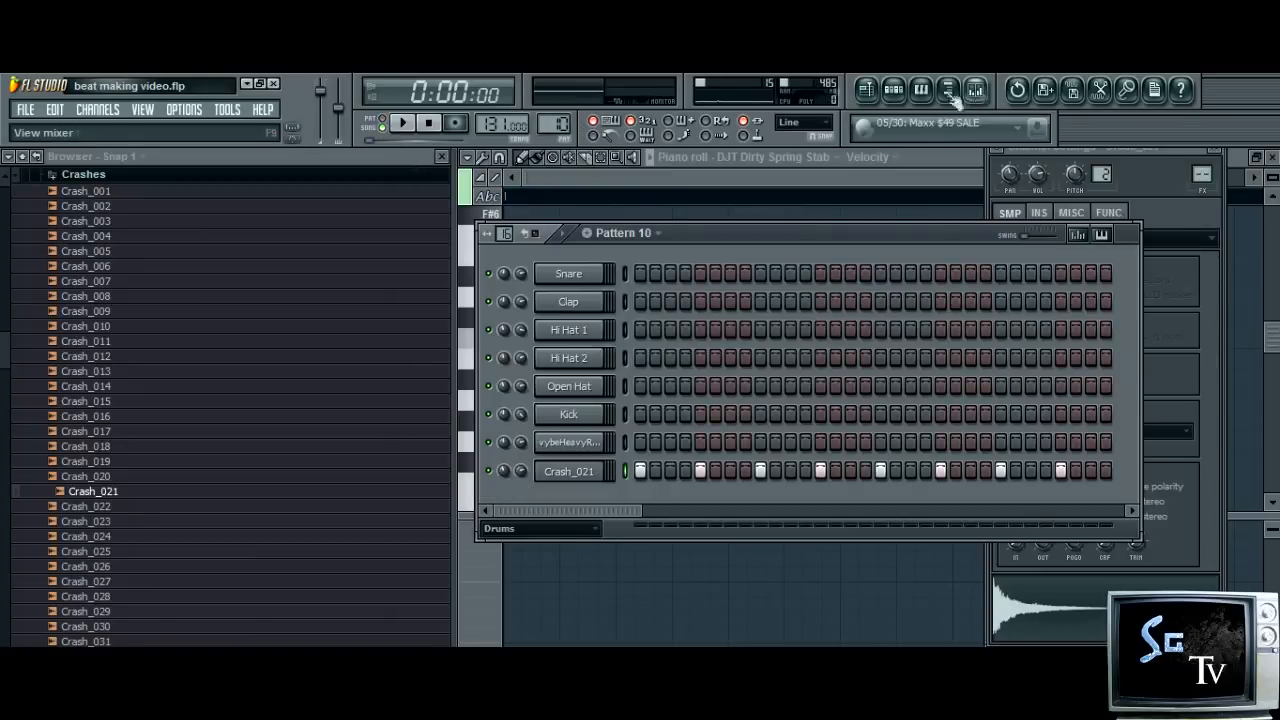
Show the playlist and collapse the Crashes, Drum CD and Drums folders in the browser
{"action": "left_click", "coordinate": [866, 90]}
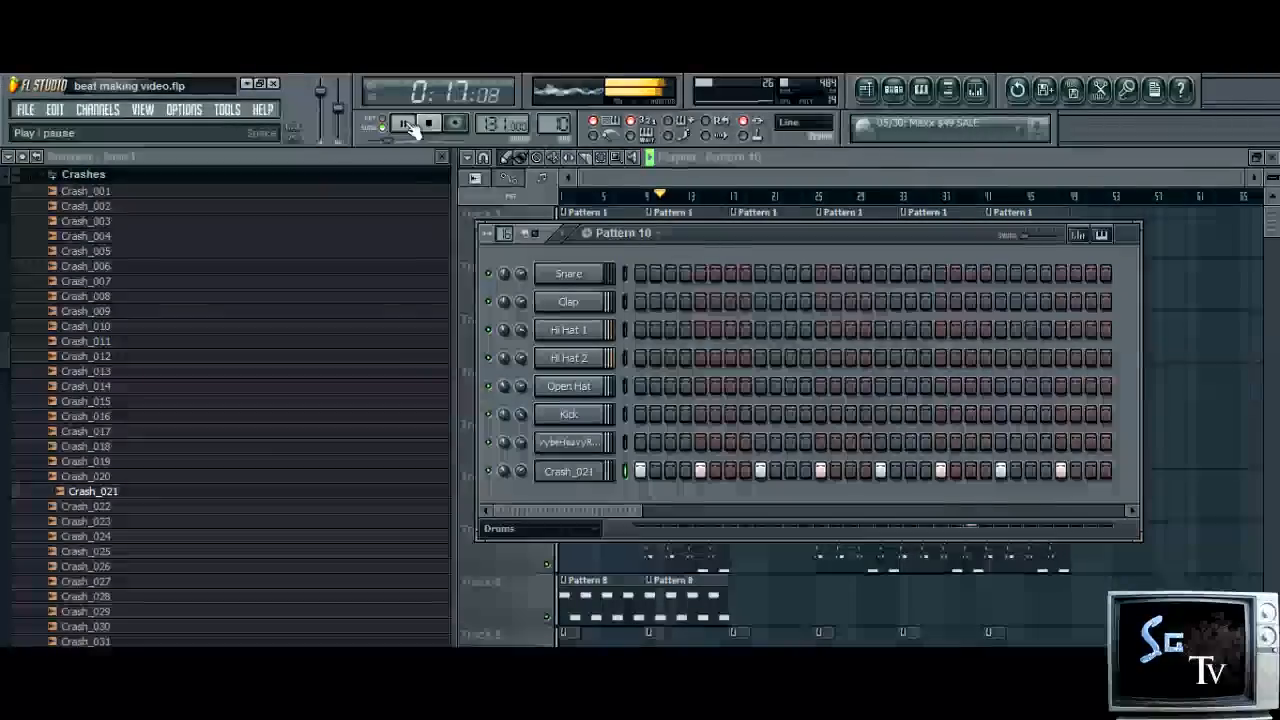
{"action": "left_click", "coordinate": [100, 179]}
{"action": "left_click_drag", "start_coordinate": [7, 434], "coordinate": [86, 314]}
{"action": "left_click", "coordinate": [104, 287]}
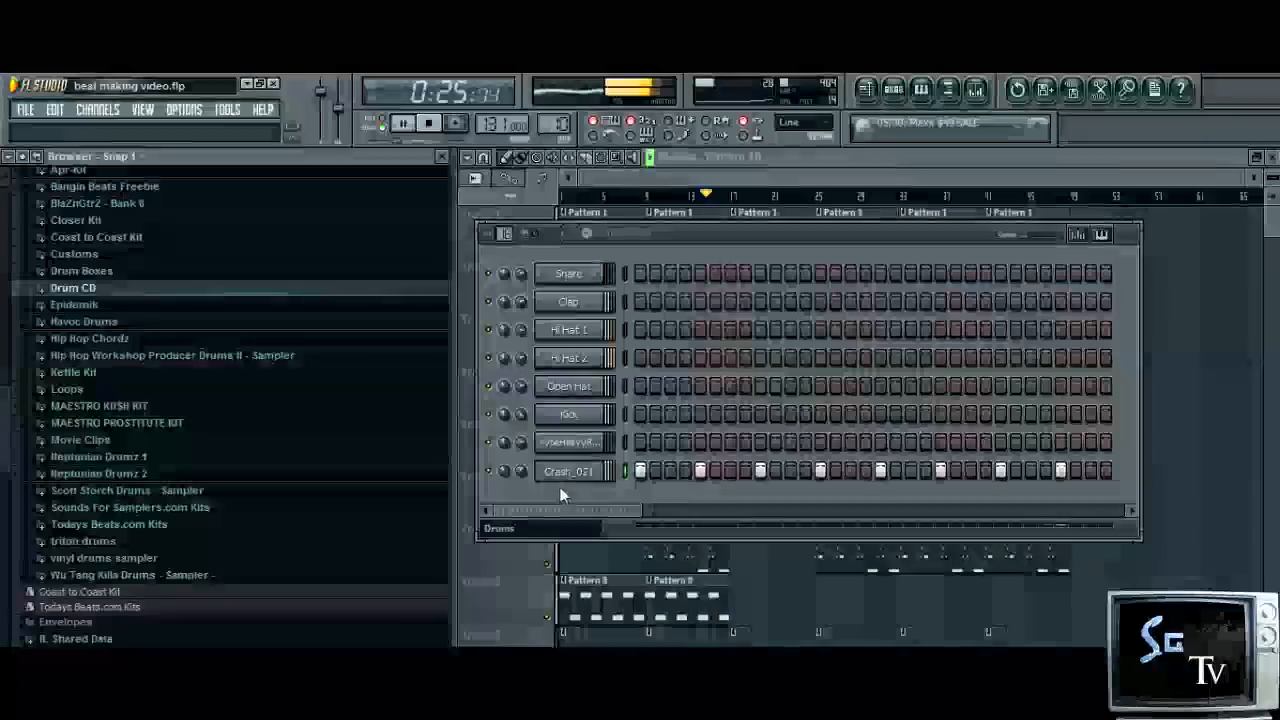
{"action": "left_click_drag", "start_coordinate": [3, 372], "coordinate": [6, 320]}
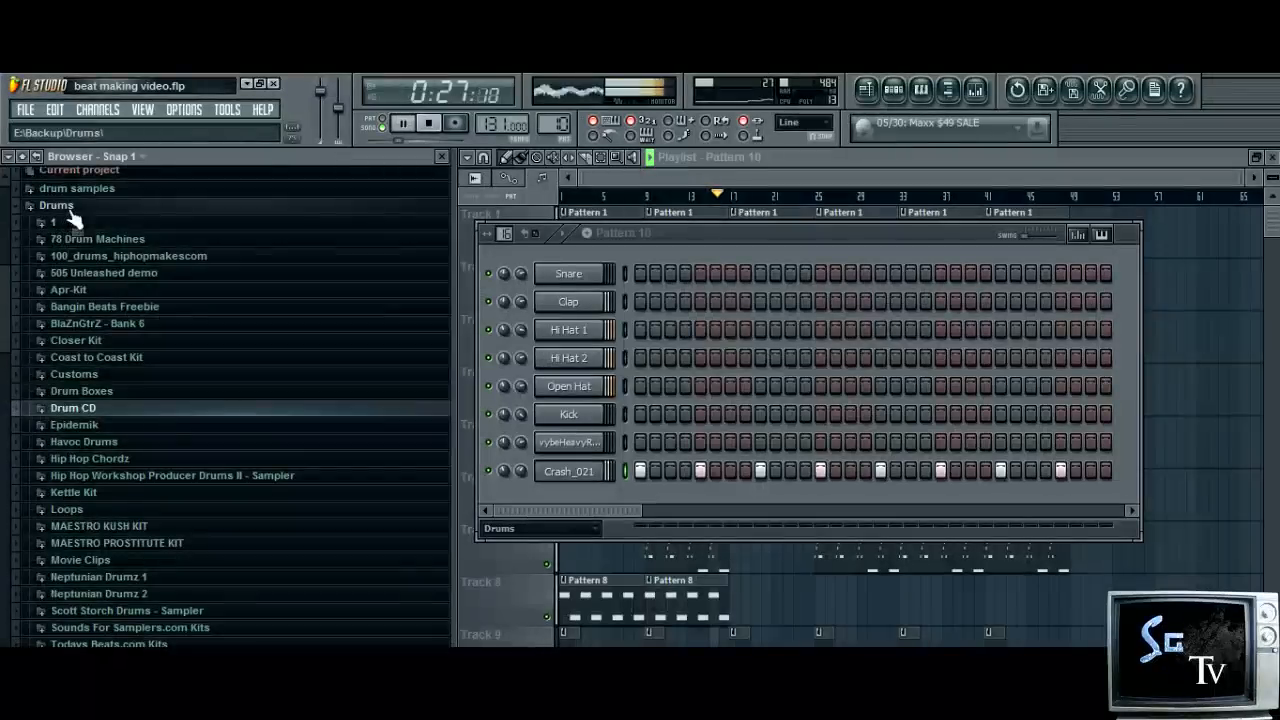
{"action": "left_click", "coordinate": [62, 207]}
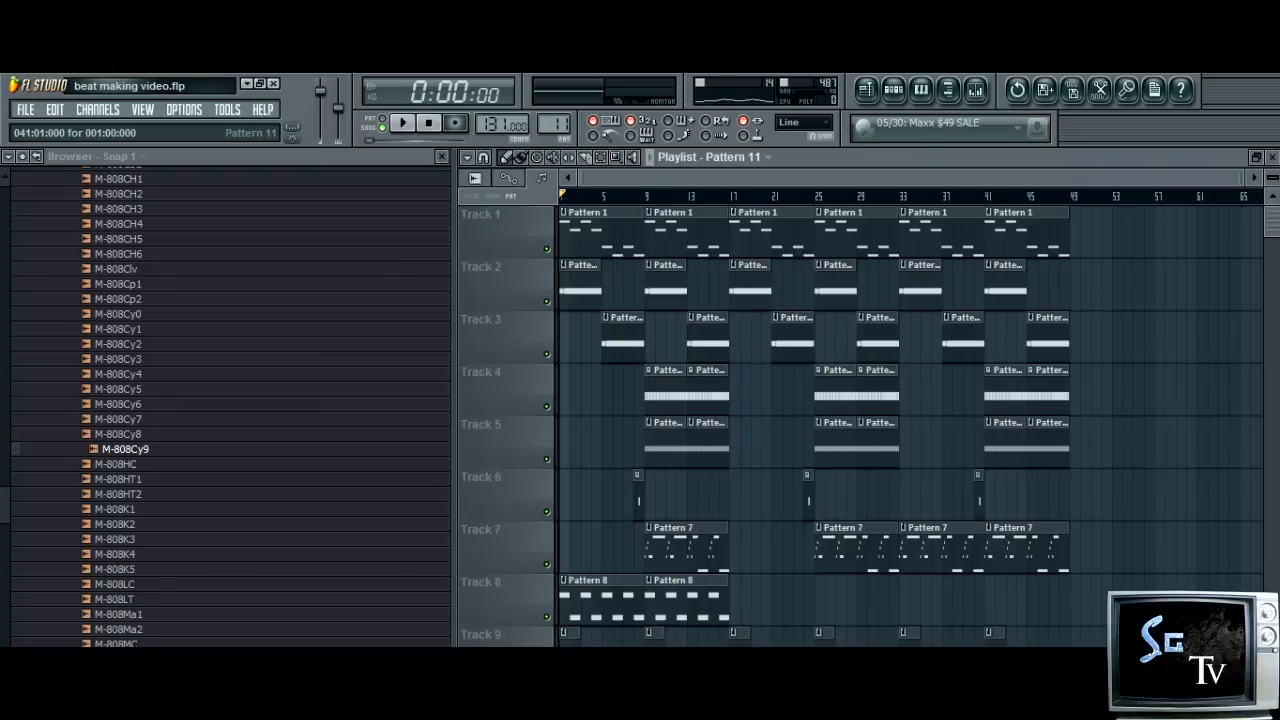
Play the song from the start, show the step sequencer and stop playback
{"action": "key", "text": "space"}
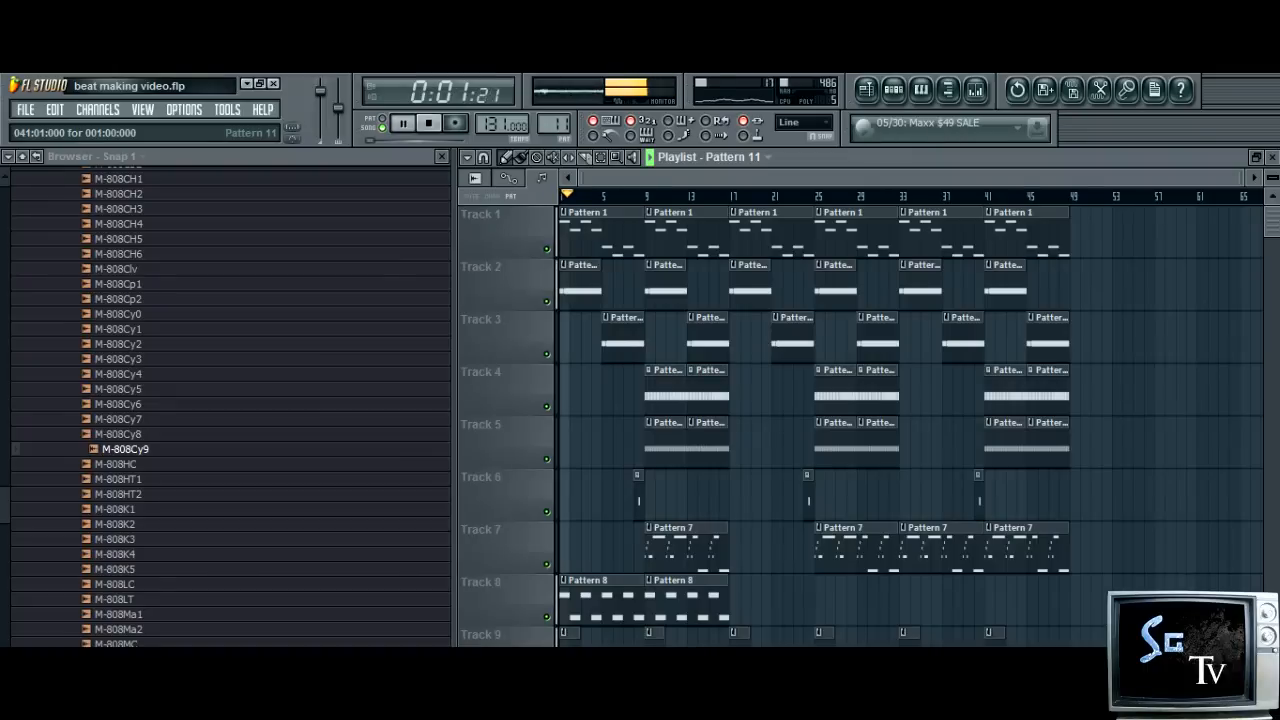
{"action": "left_click", "coordinate": [893, 89]}
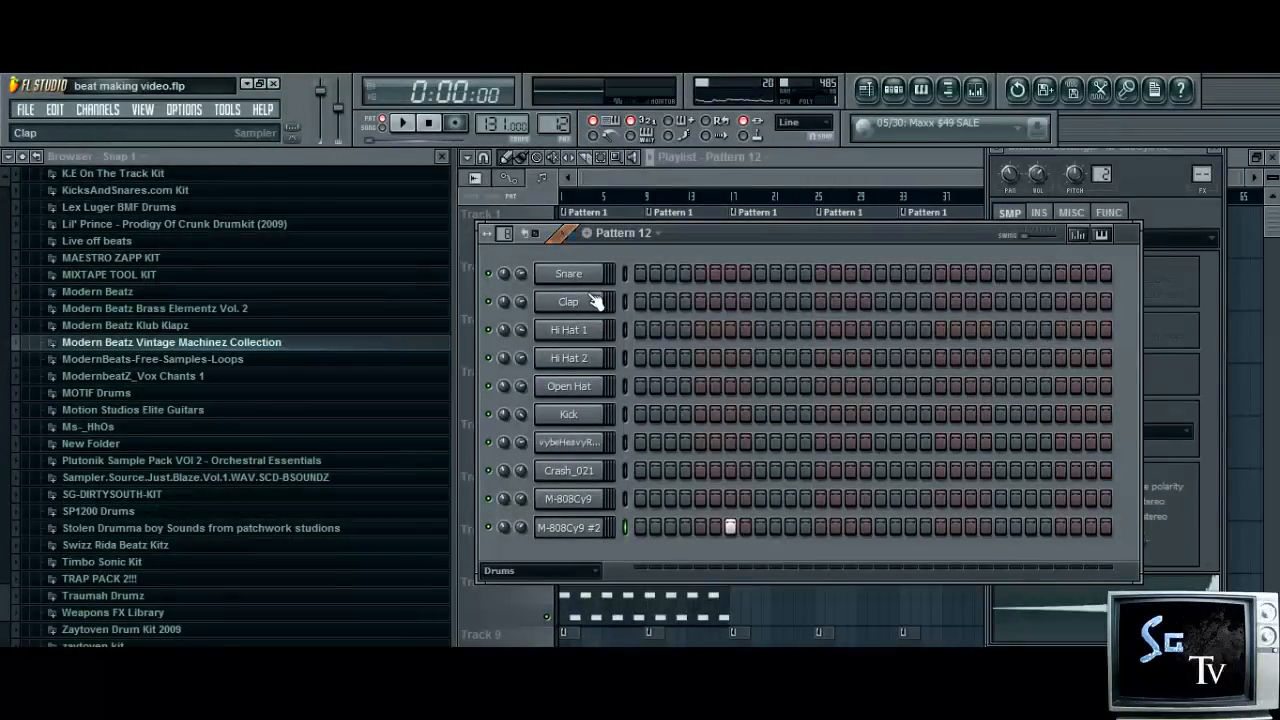
{"action": "left_click", "coordinate": [400, 122]}
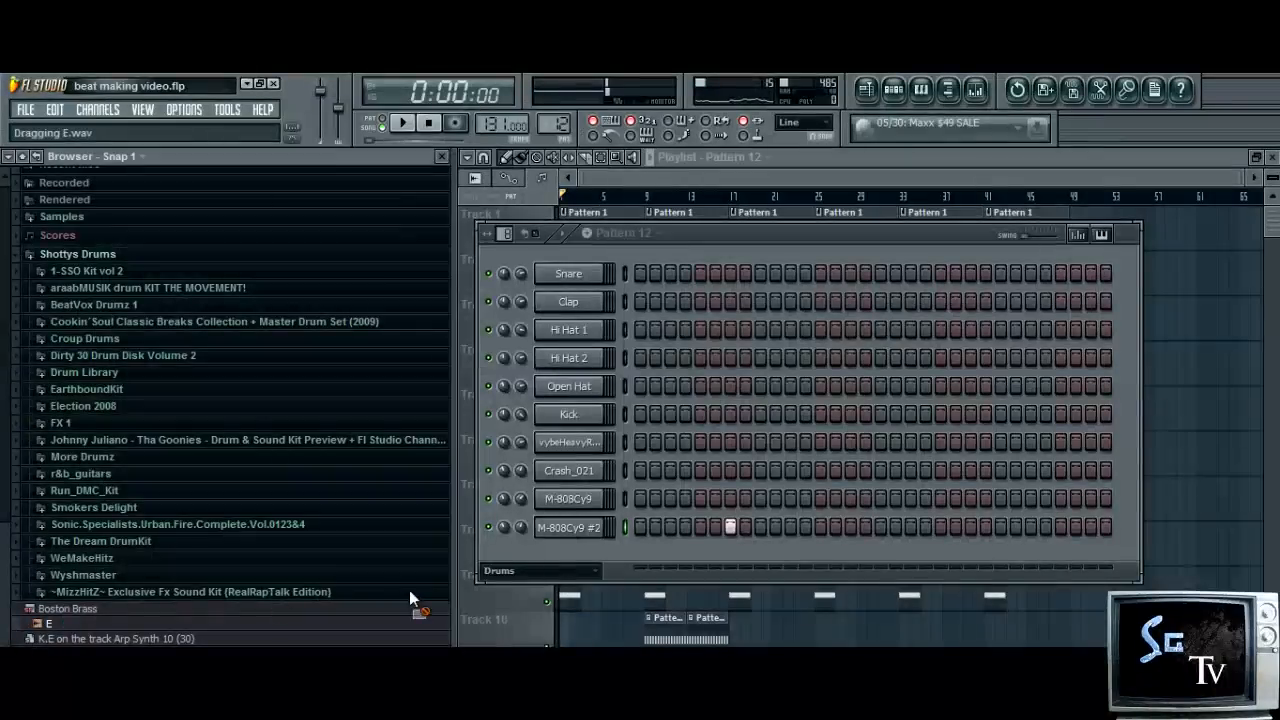
Add the E sample as a new channel in Pattern 13 and bring the playlist to the front
{"action": "left_click_drag", "start_coordinate": [411, 595], "coordinate": [600, 551]}
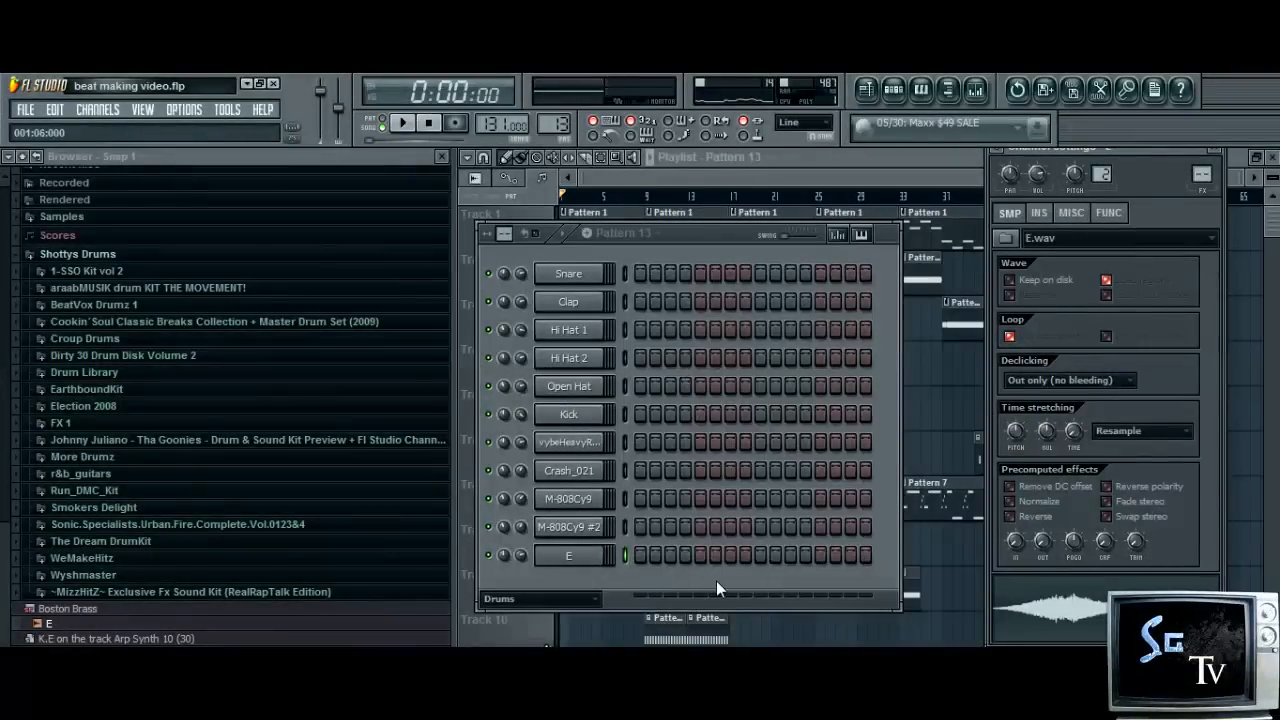
{"action": "left_click", "coordinate": [792, 156]}
{"action": "left_click_drag", "start_coordinate": [1273, 226], "coordinate": [1273, 212]}
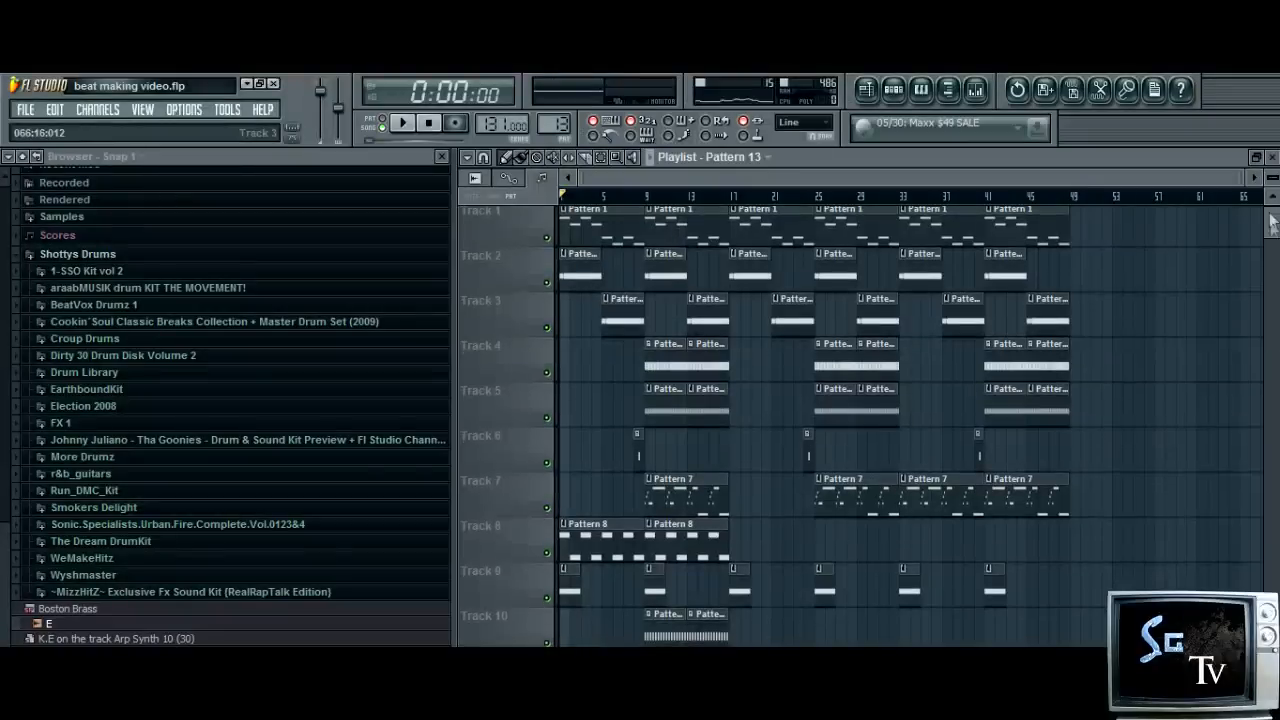